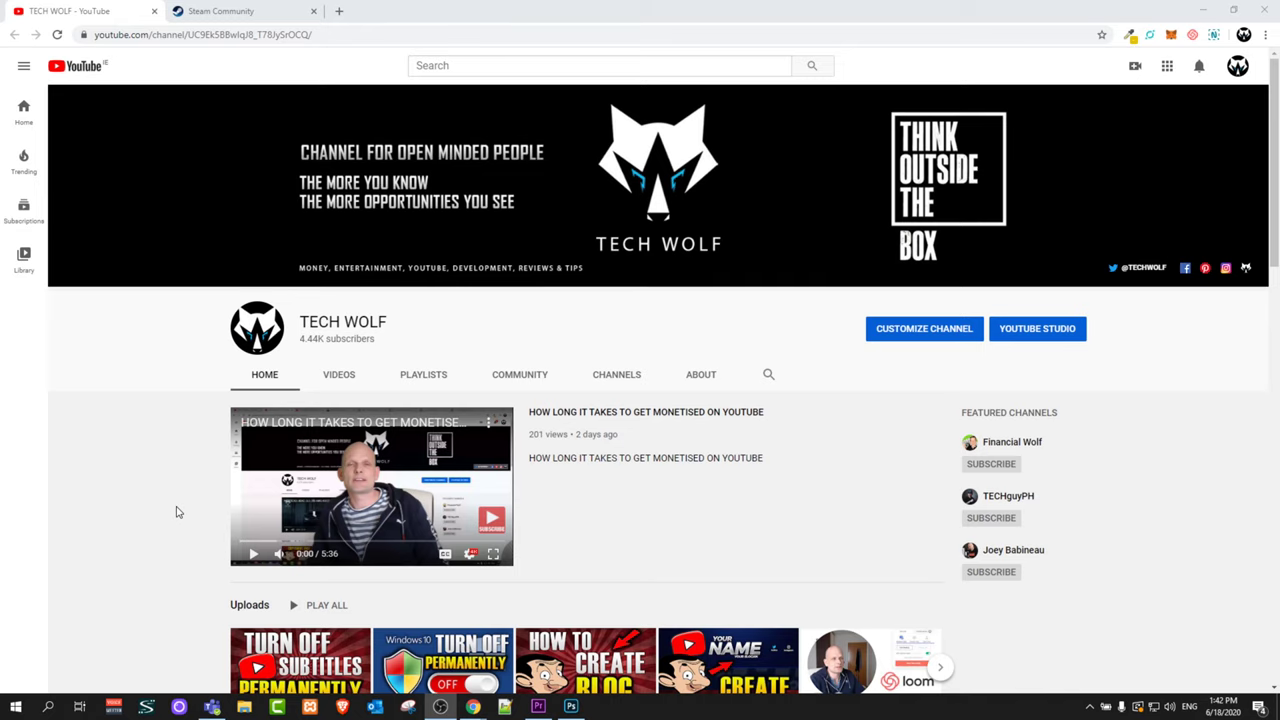
{"action": "scroll", "coordinate": [168, 581], "scroll_direction": "down", "scroll_amount": 3}
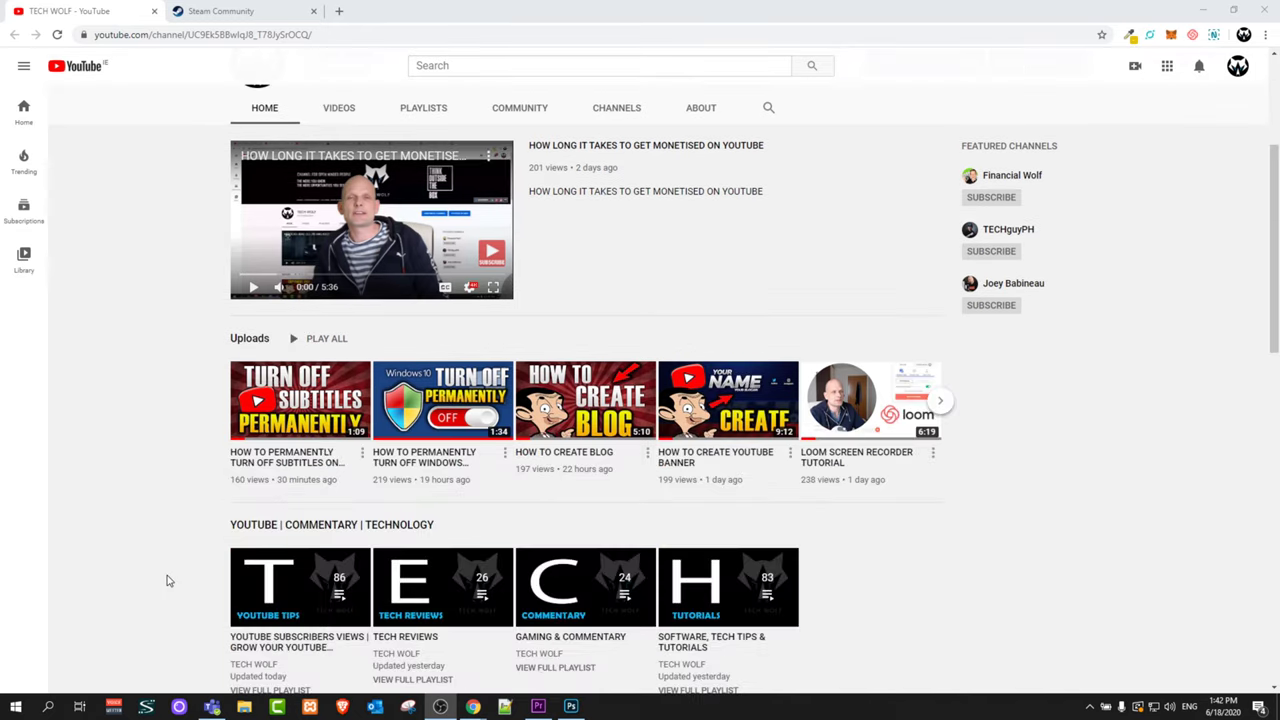
{"action": "scroll", "coordinate": [168, 581], "scroll_direction": "up", "scroll_amount": 3}
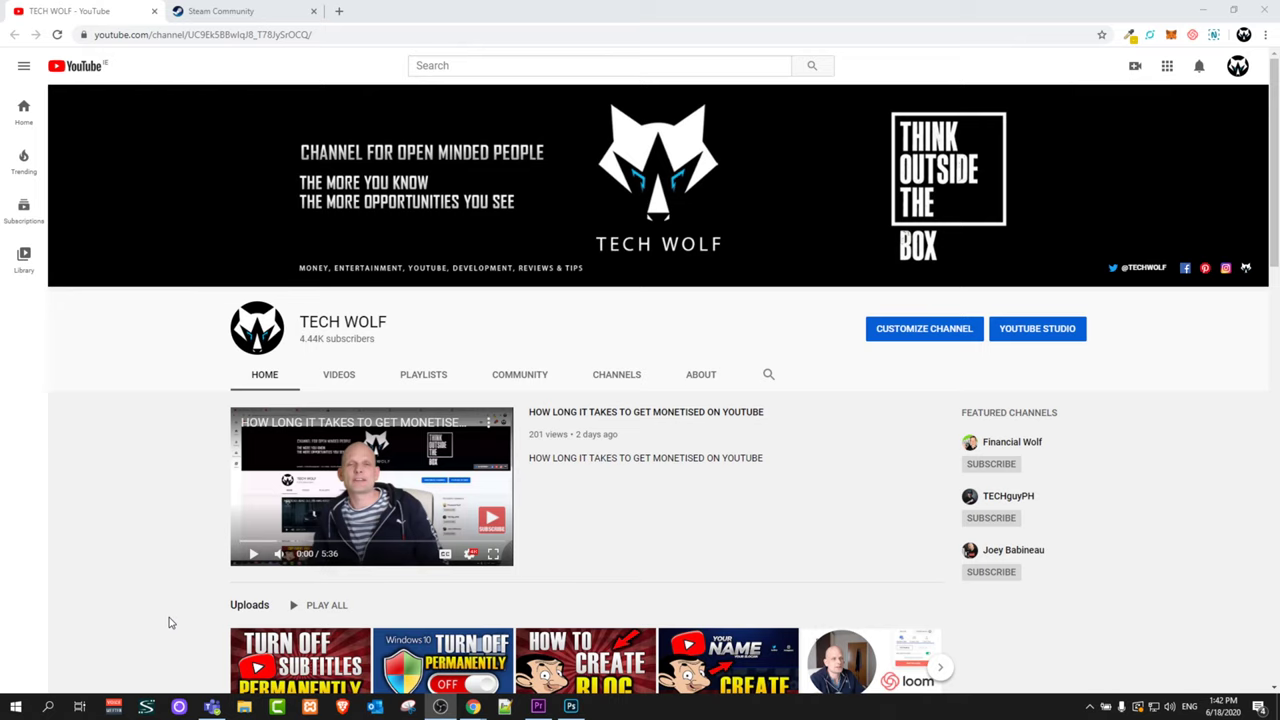
- Switch to Camtasia with a new project and set its canvas dimensions to 1080p HD (1920x1080)
{"action": "left_click", "coordinate": [279, 708]}
{"action": "left_click", "coordinate": [472, 240]}
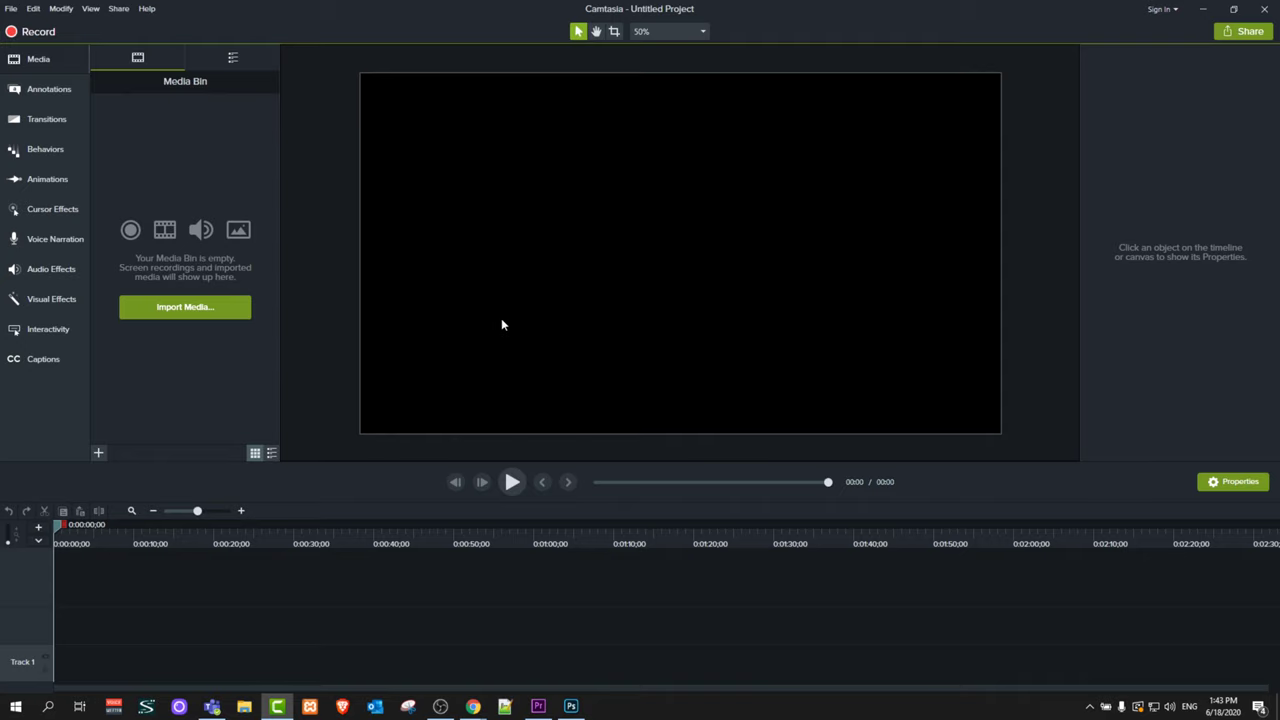
{"action": "left_click", "coordinate": [698, 35]}
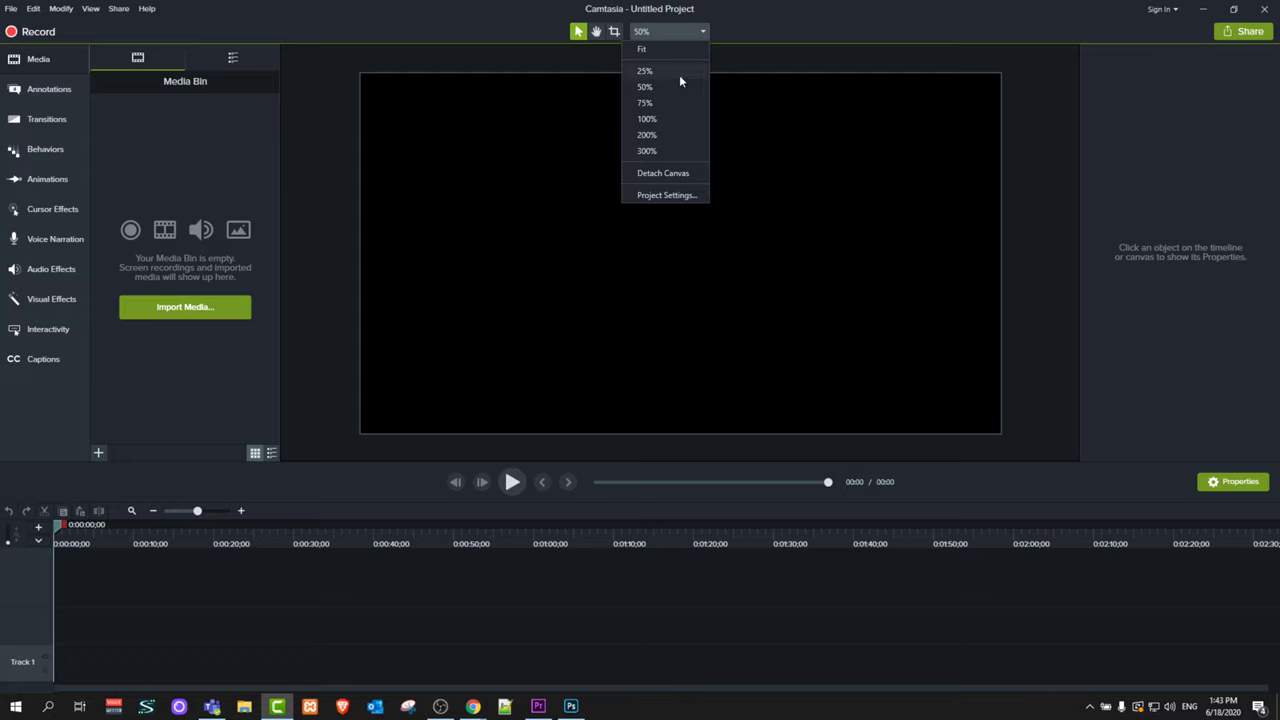
{"action": "left_click", "coordinate": [647, 196]}
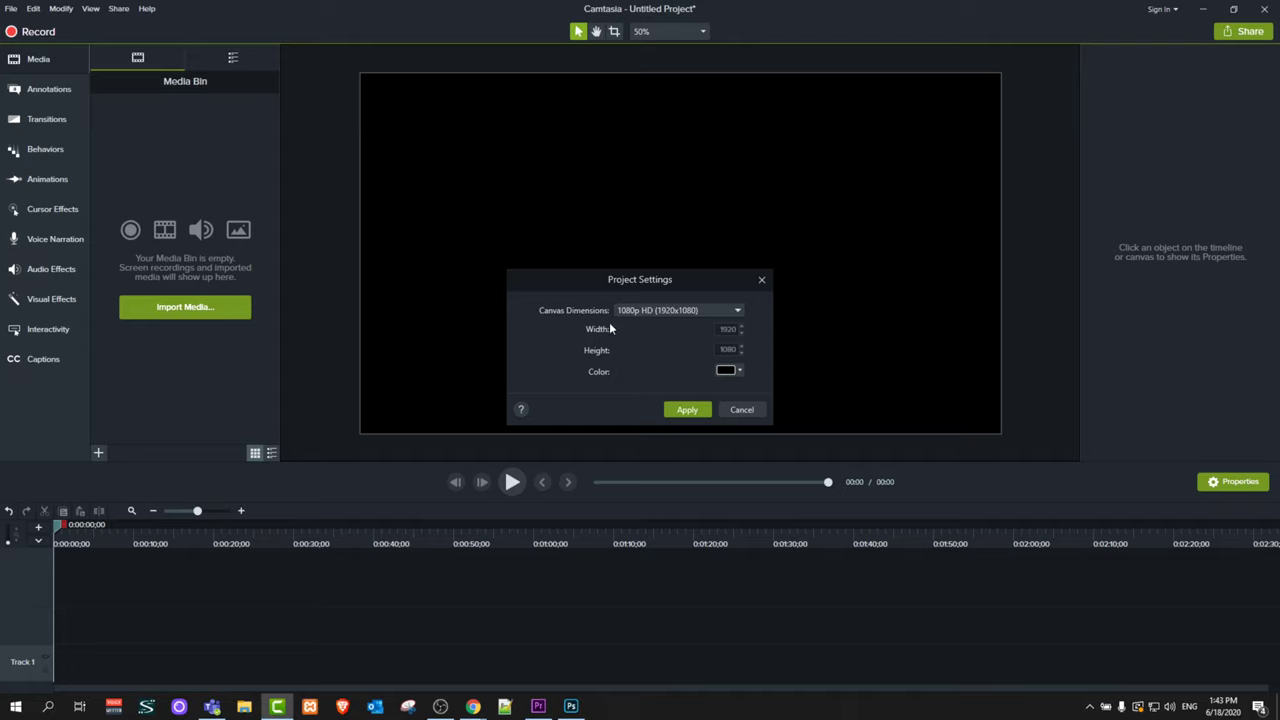
{"action": "left_click", "coordinate": [737, 312]}
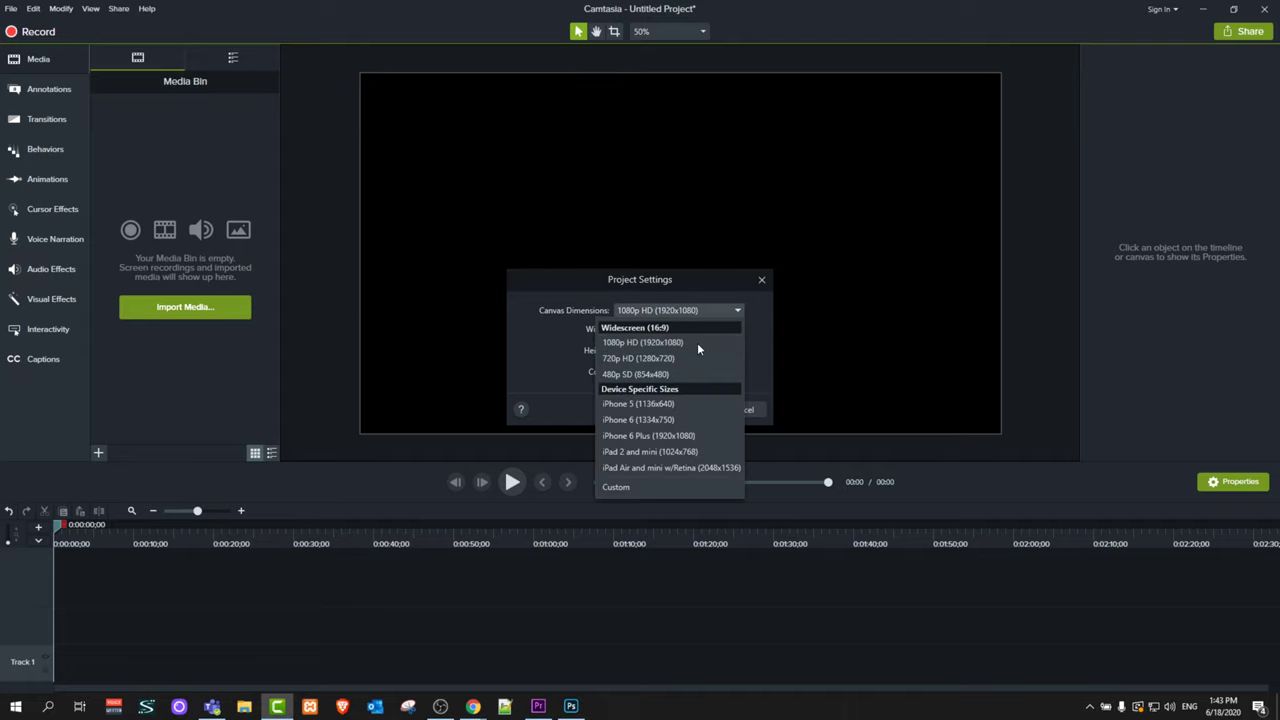
{"action": "left_click", "coordinate": [698, 344]}
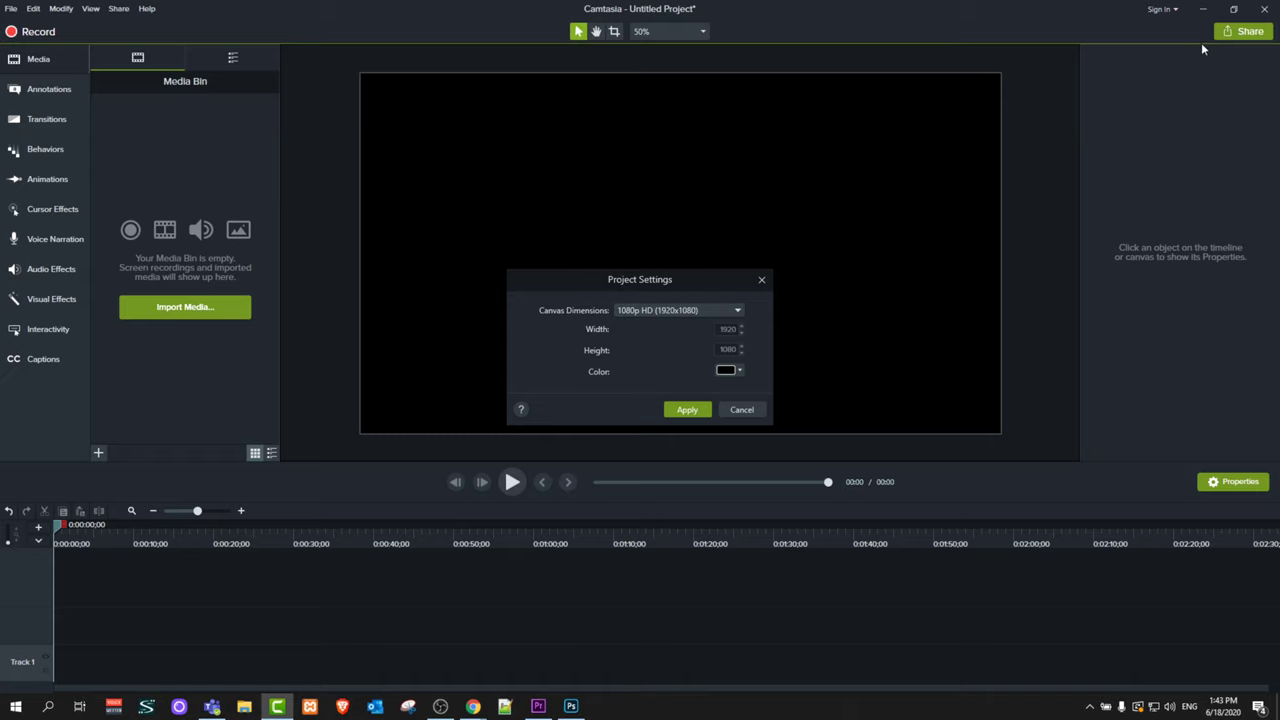
{"action": "left_click", "coordinate": [686, 411]}
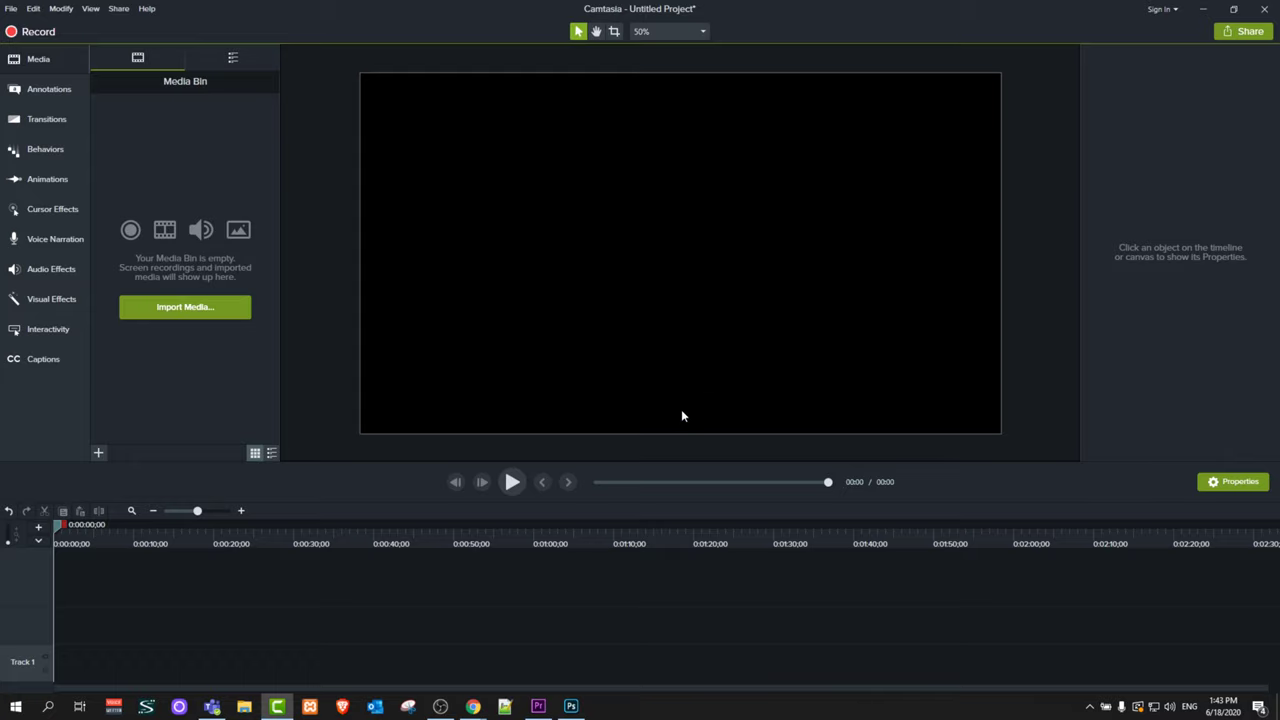
- Start the screen recorder and turn on the HD Pro Webcam C920 as the recorded camera
{"action": "left_click", "coordinate": [35, 33]}
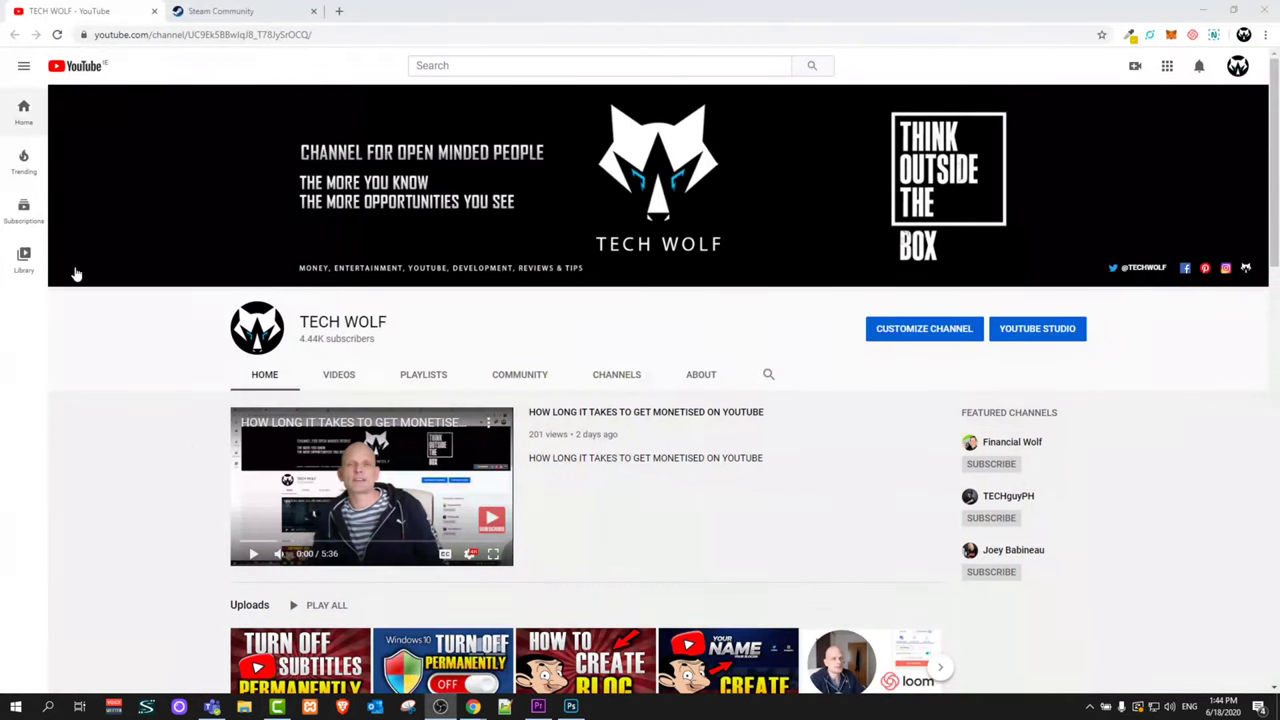
{"action": "left_click_drag", "start_coordinate": [705, 400], "coordinate": [514, 349]}
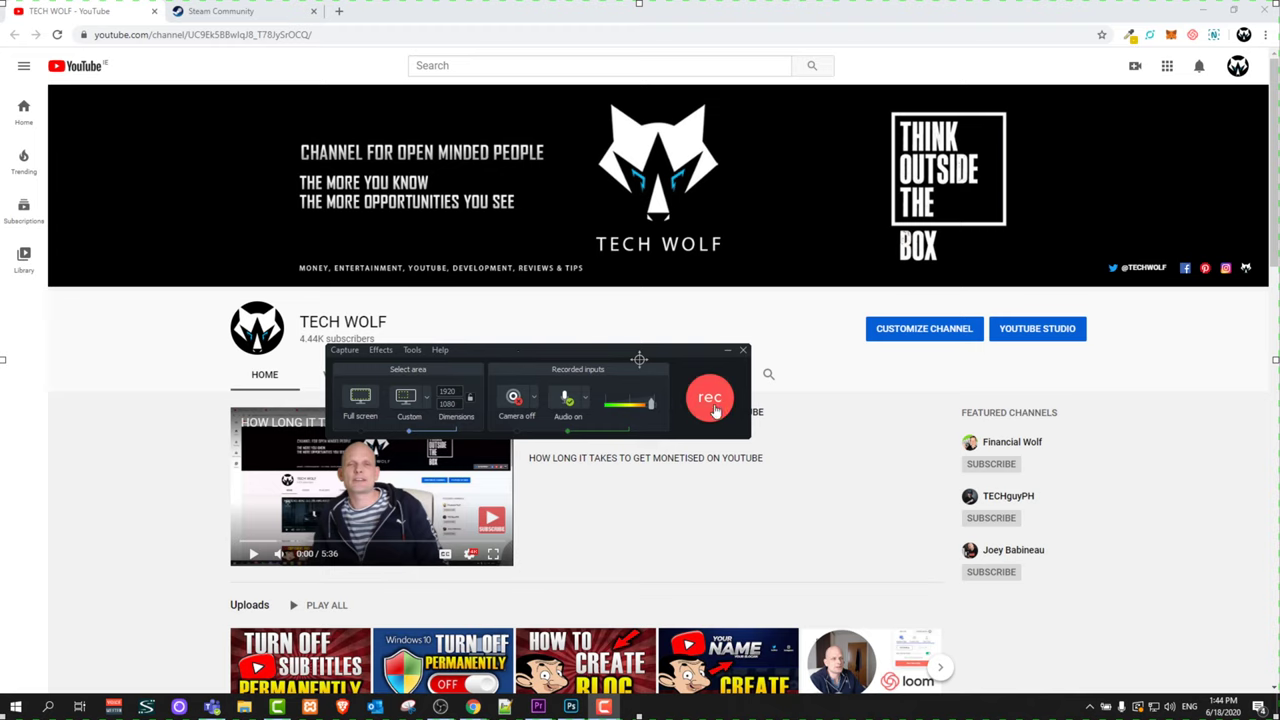
{"action": "left_click", "coordinate": [534, 400]}
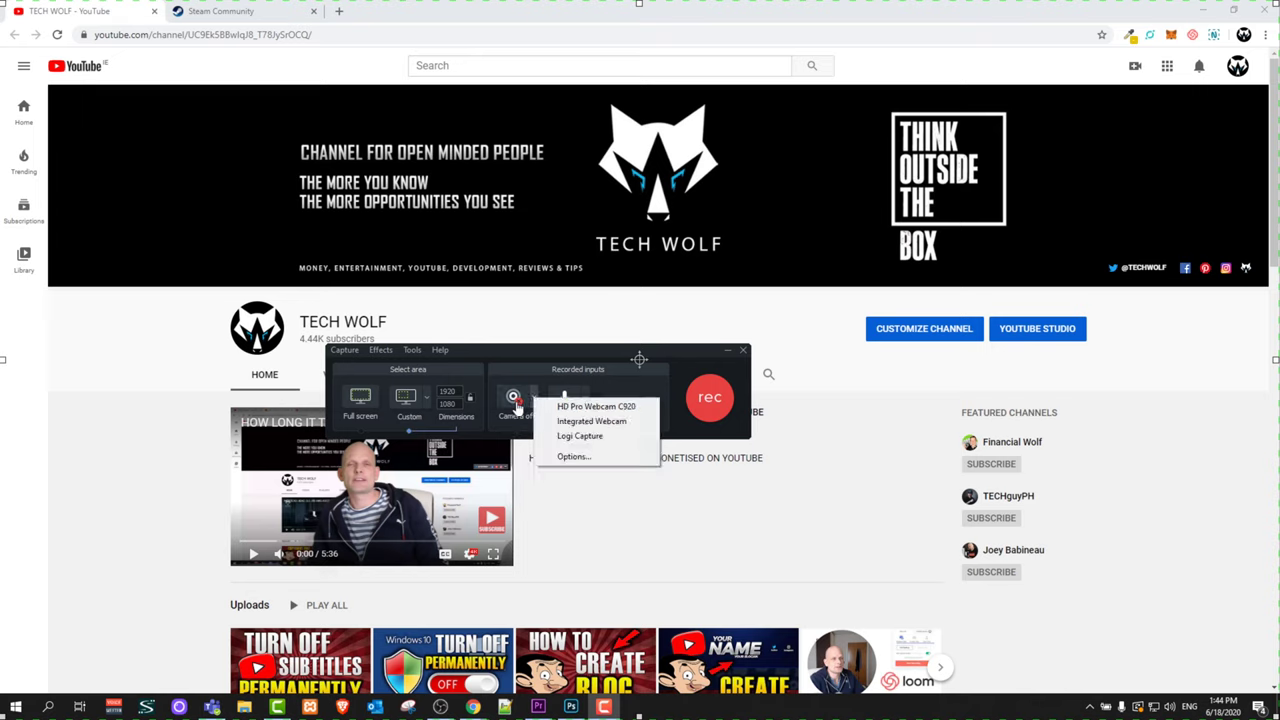
{"action": "left_click", "coordinate": [571, 408]}
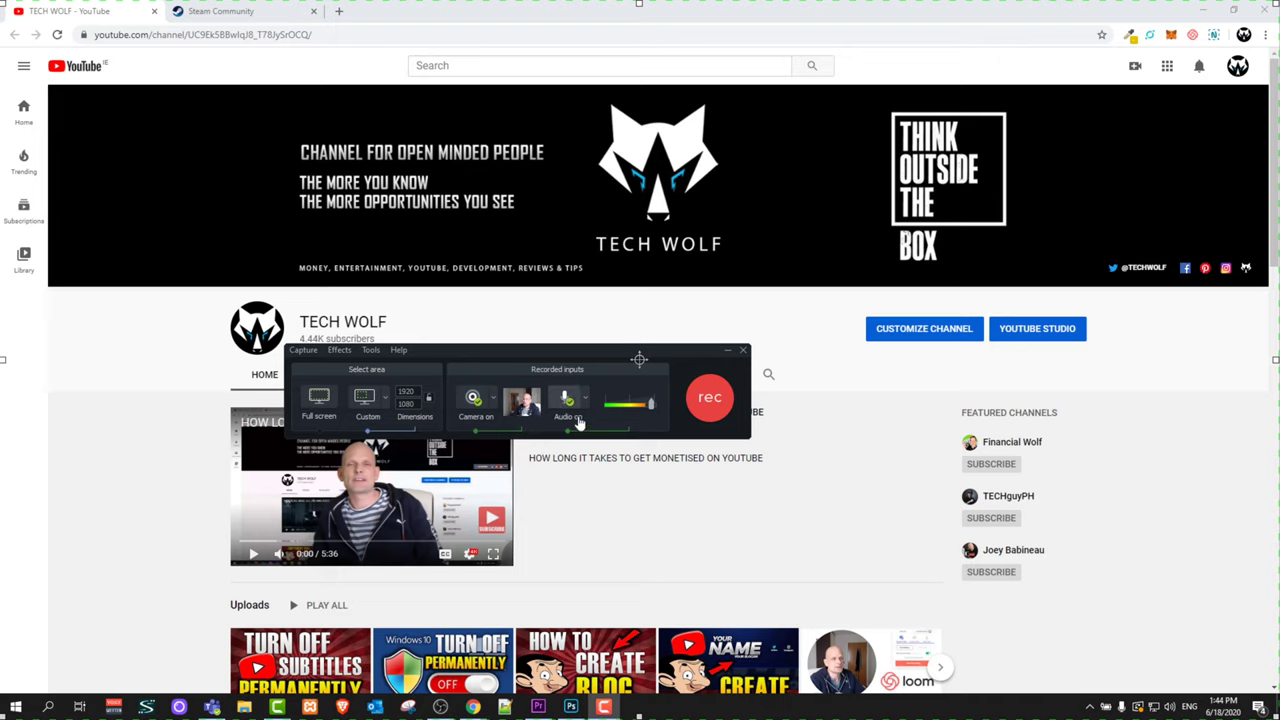
{"action": "left_click", "coordinate": [471, 401]}
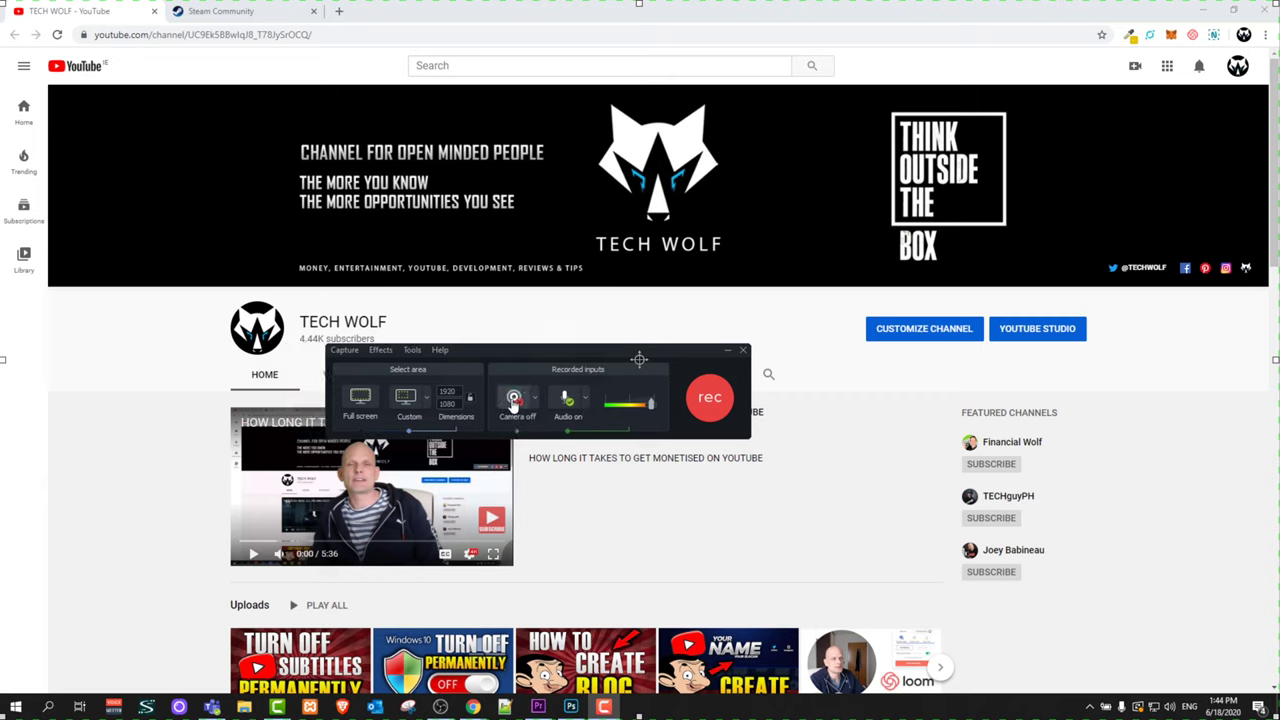
{"action": "left_click", "coordinate": [513, 400]}
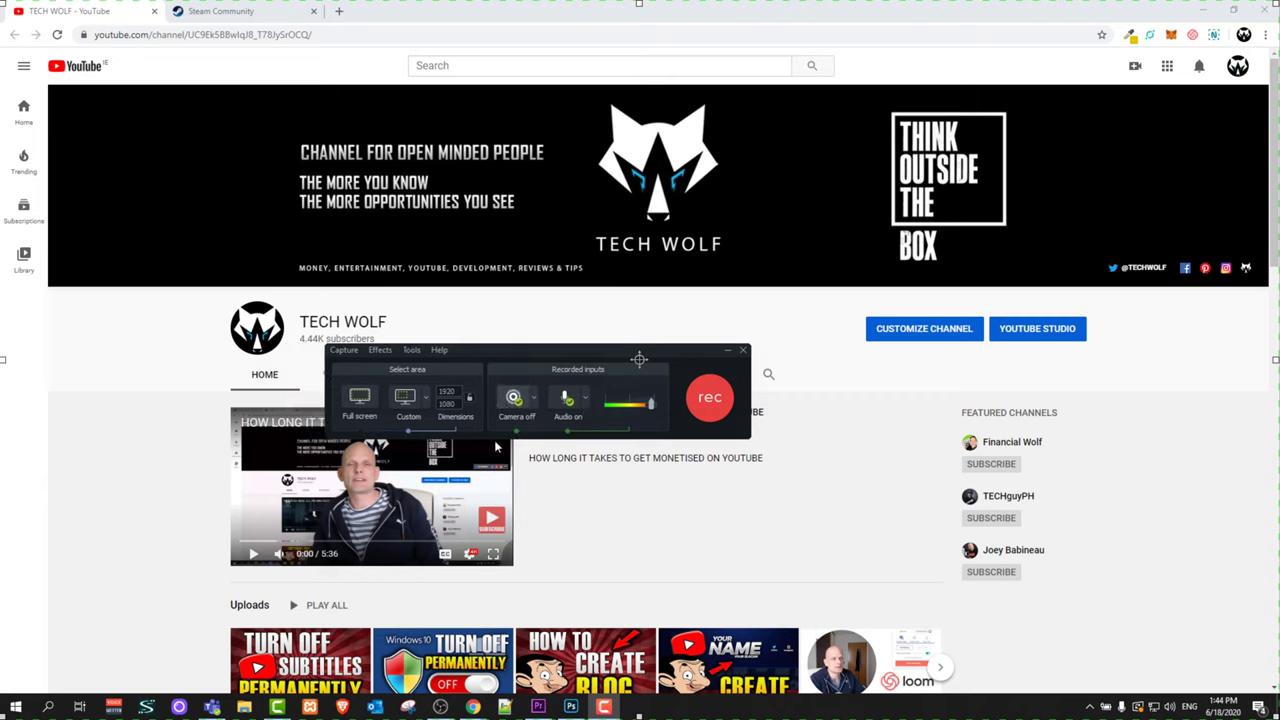
- Choose Microphone (HD Pro Webcam C920) as the audio input and disable recording of system audio
{"action": "left_click", "coordinate": [588, 404]}
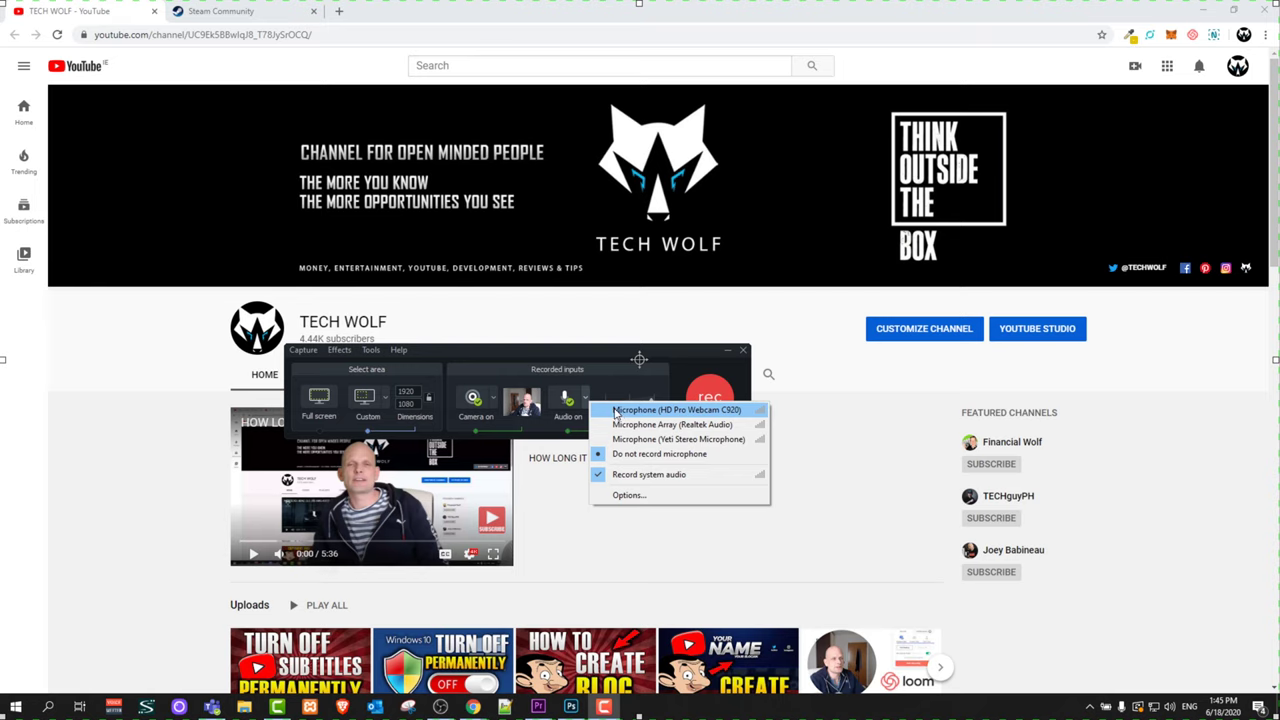
{"action": "left_click", "coordinate": [704, 411]}
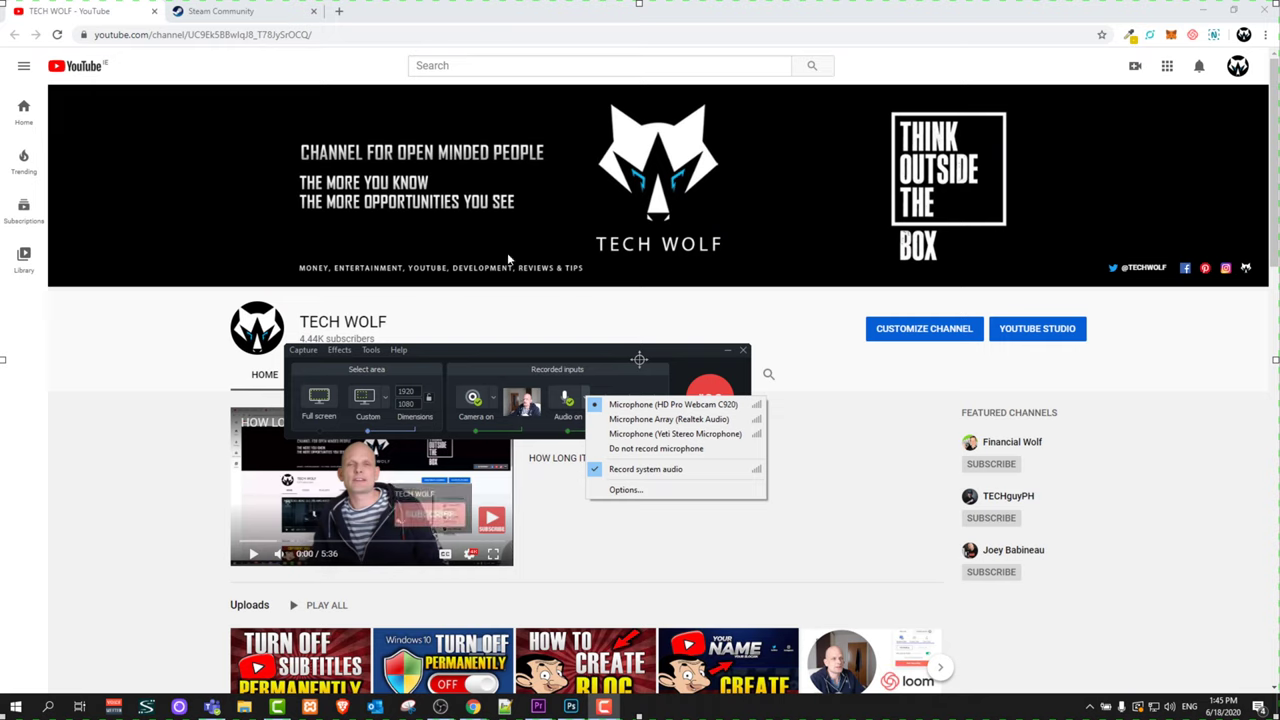
{"action": "left_click", "coordinate": [598, 474]}
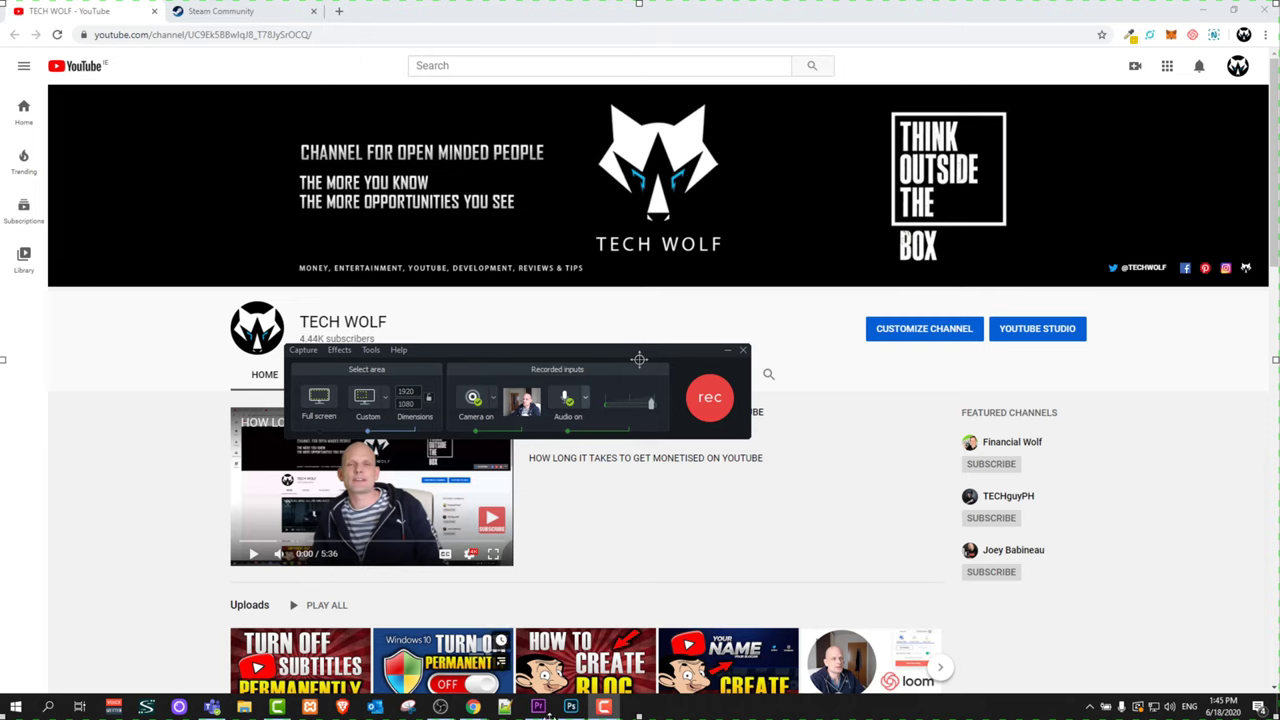
{"action": "left_click", "coordinate": [586, 398]}
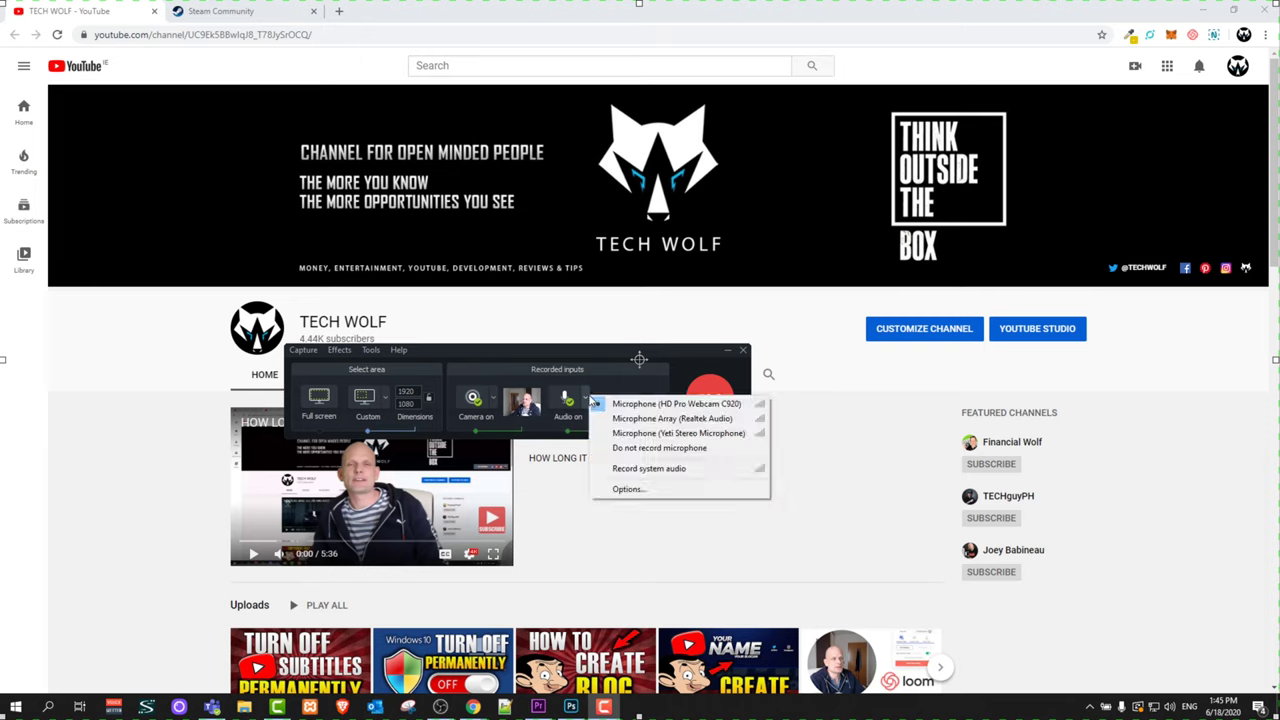
{"action": "left_click", "coordinate": [600, 448]}
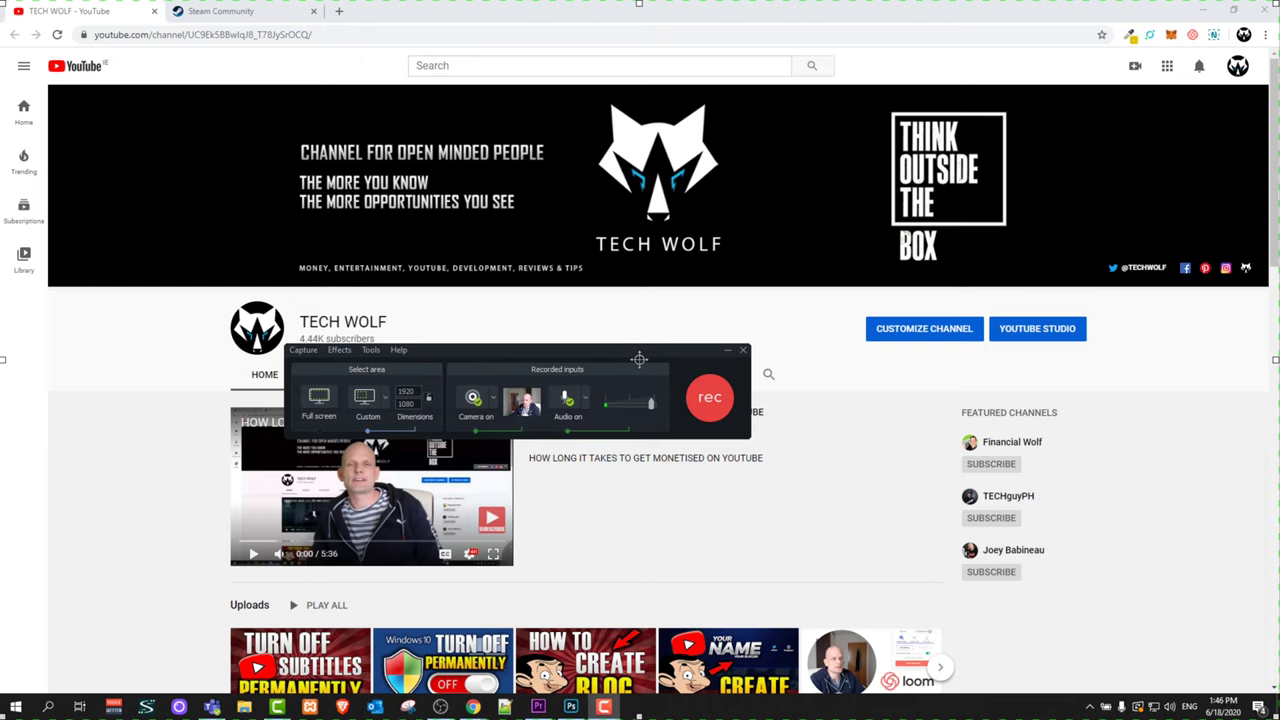
- Set the recording area to 1080p HD (1920x1080) and lock its aspect ratio
{"action": "left_click", "coordinate": [386, 402]}
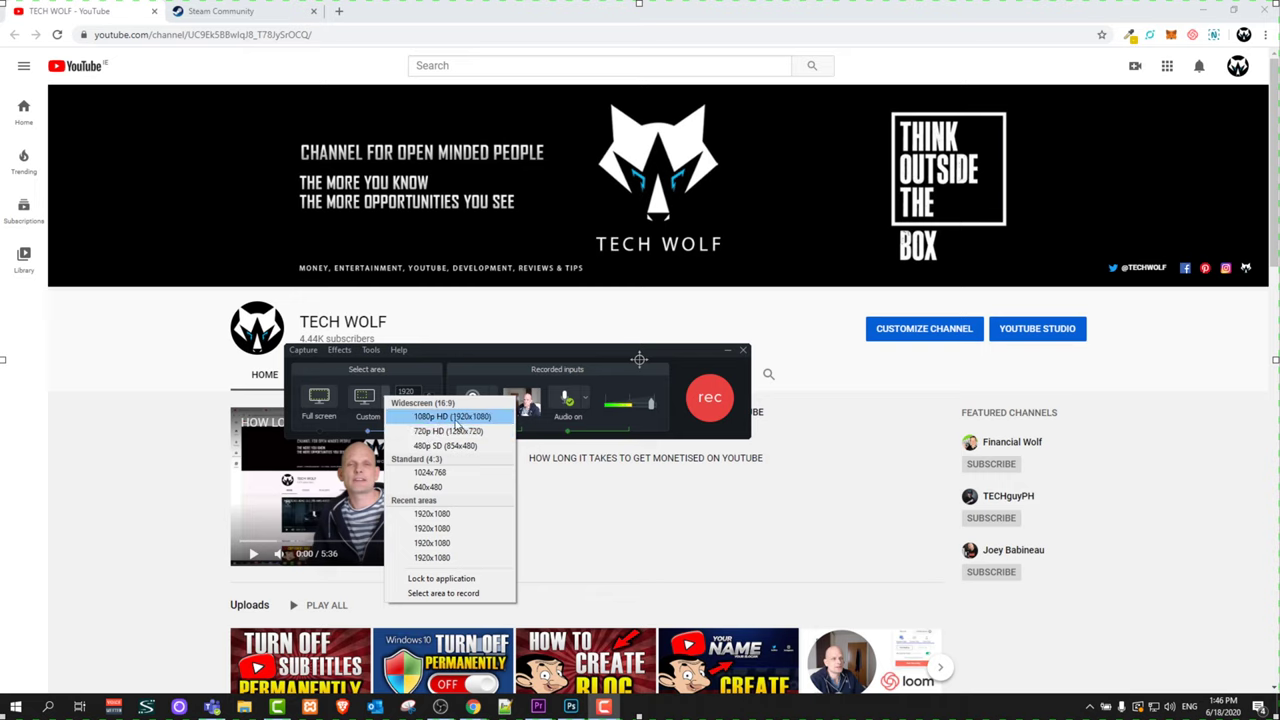
{"action": "left_click", "coordinate": [430, 419]}
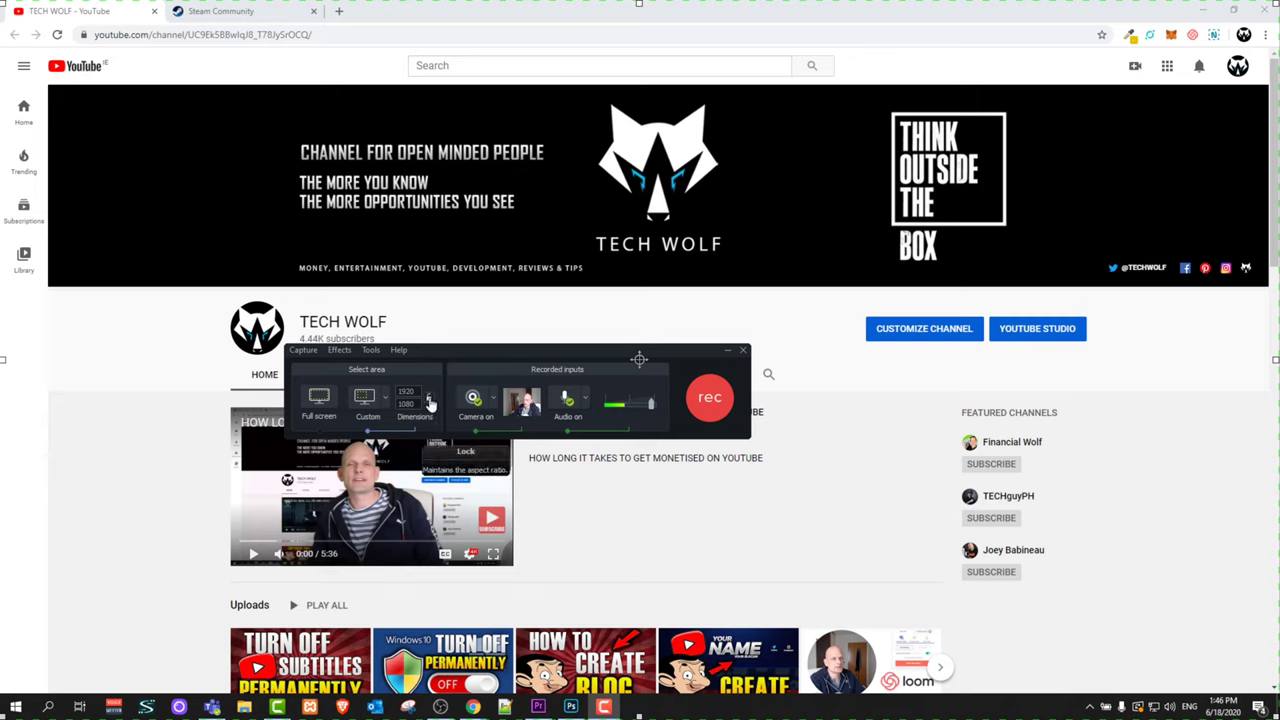
{"action": "left_click", "coordinate": [430, 400]}
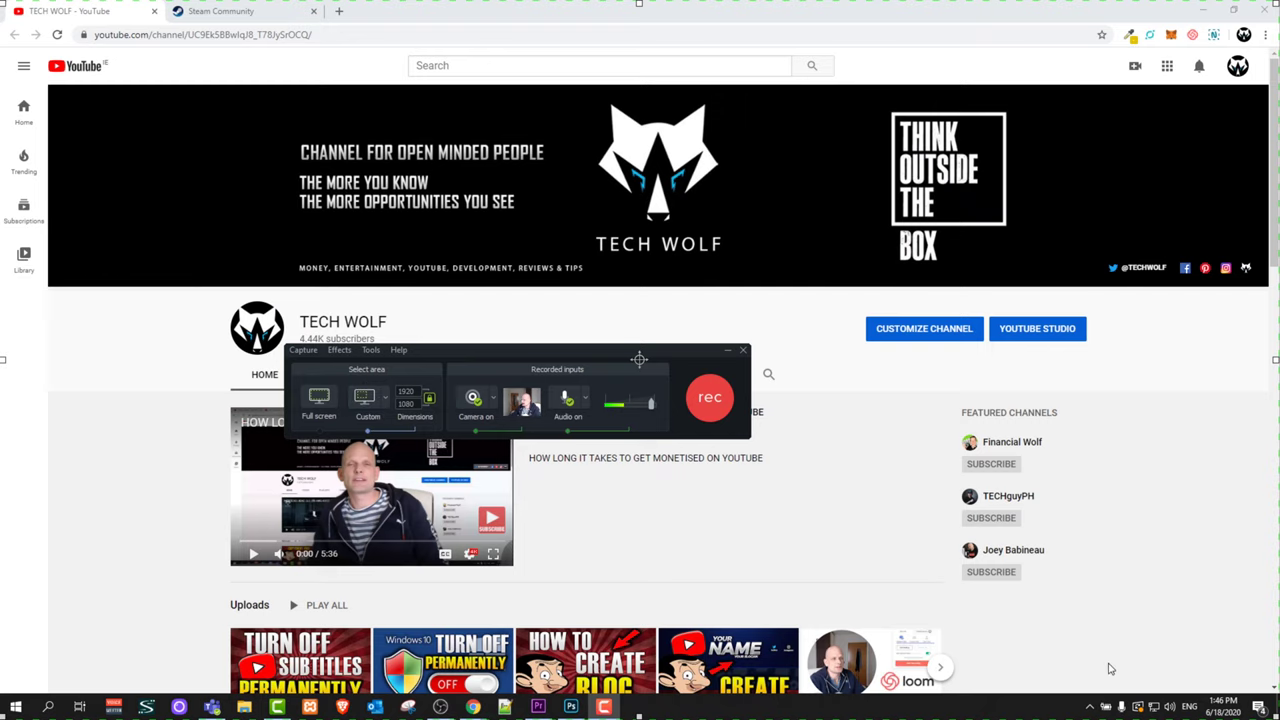
- Shrink the recording area to about 1176x661 and position it over the channel page's header and featured video
{"action": "left_click_drag", "start_coordinate": [1277, 717], "coordinate": [495, 390]}
{"action": "left_click_drag", "start_coordinate": [350, 198], "coordinate": [675, 276]}
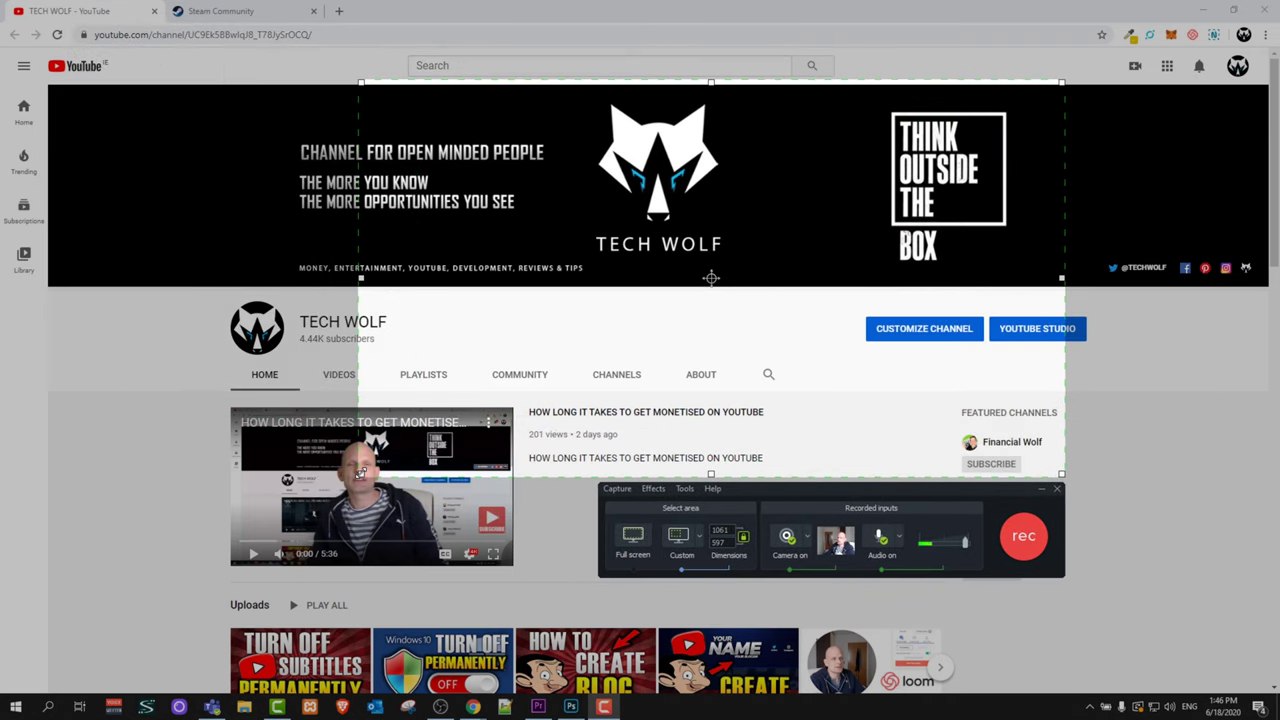
{"action": "left_click_drag", "start_coordinate": [358, 476], "coordinate": [283, 516]}
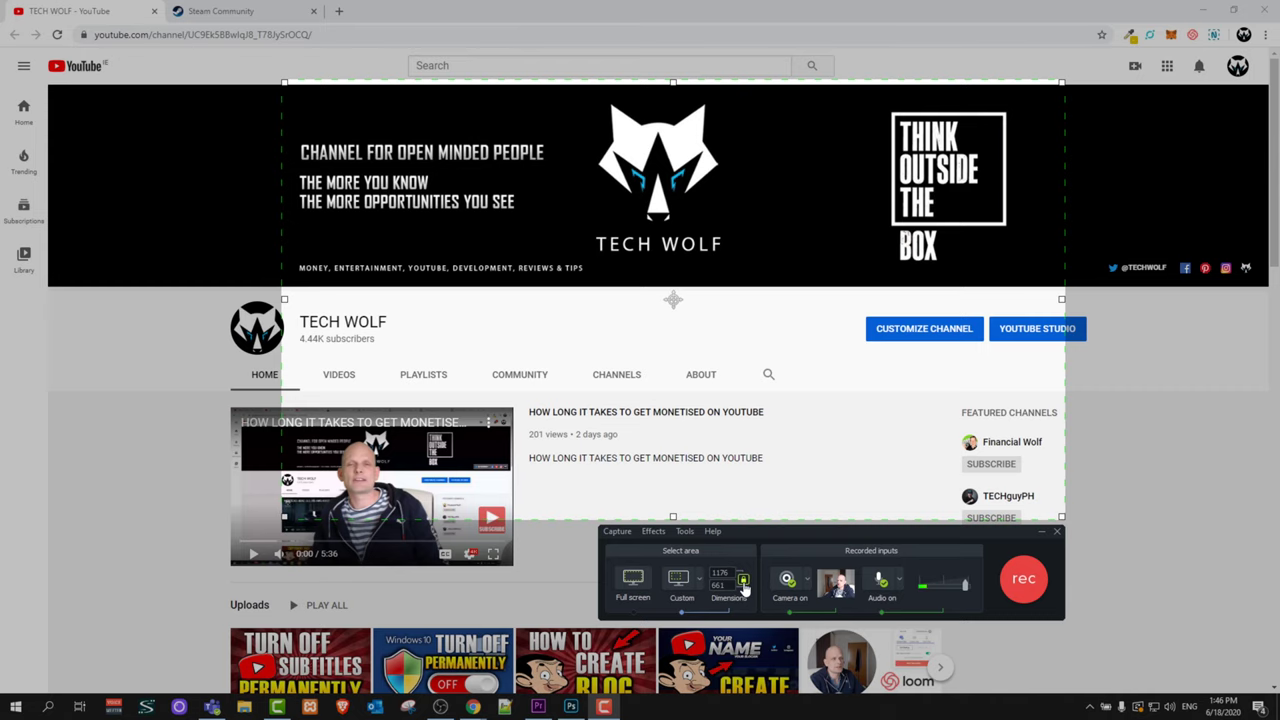
{"action": "left_click_drag", "start_coordinate": [673, 299], "coordinate": [565, 379]}
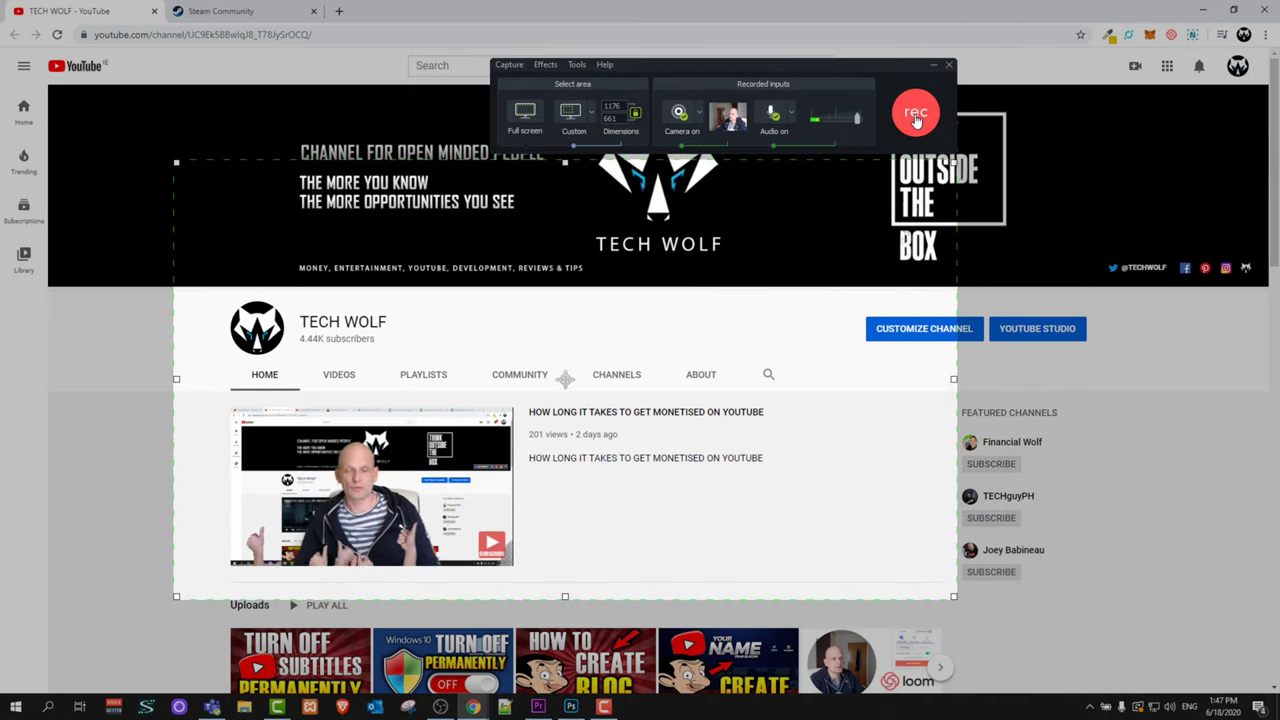
- Start recording the selected area, minimise the recorder window, and bring it back up
{"action": "left_click", "coordinate": [915, 116]}
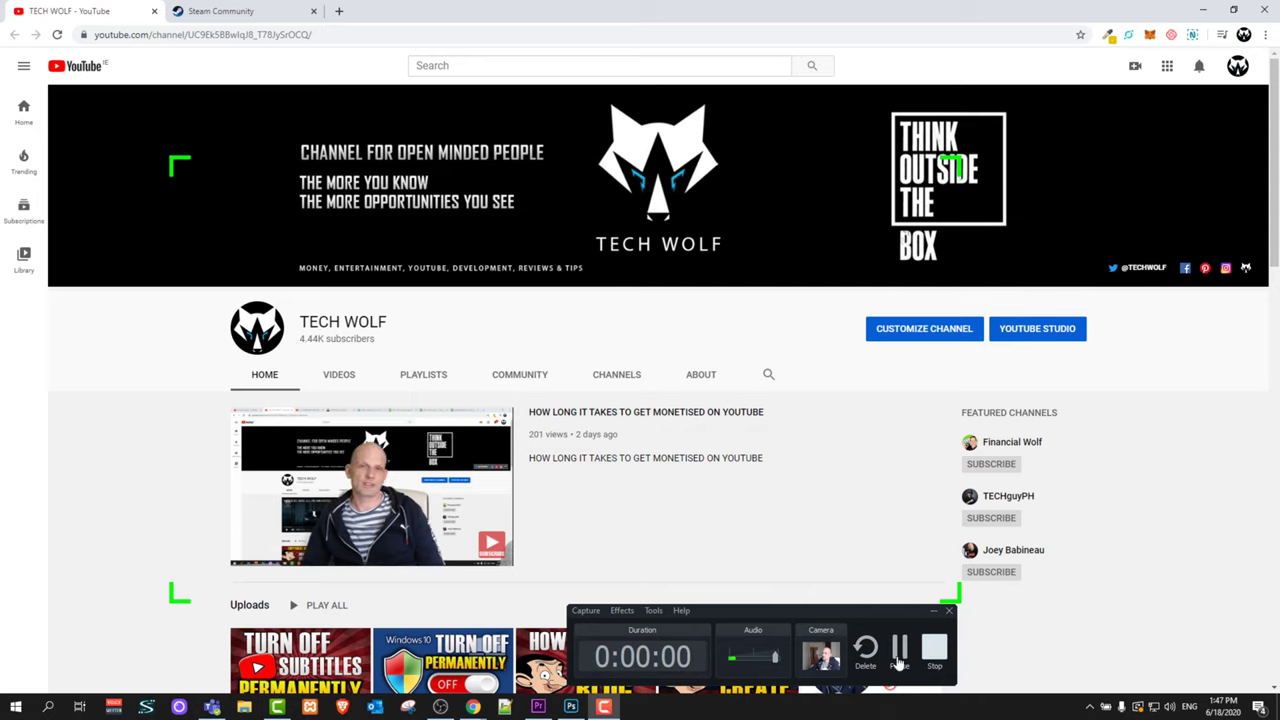
{"action": "left_click", "coordinate": [934, 613]}
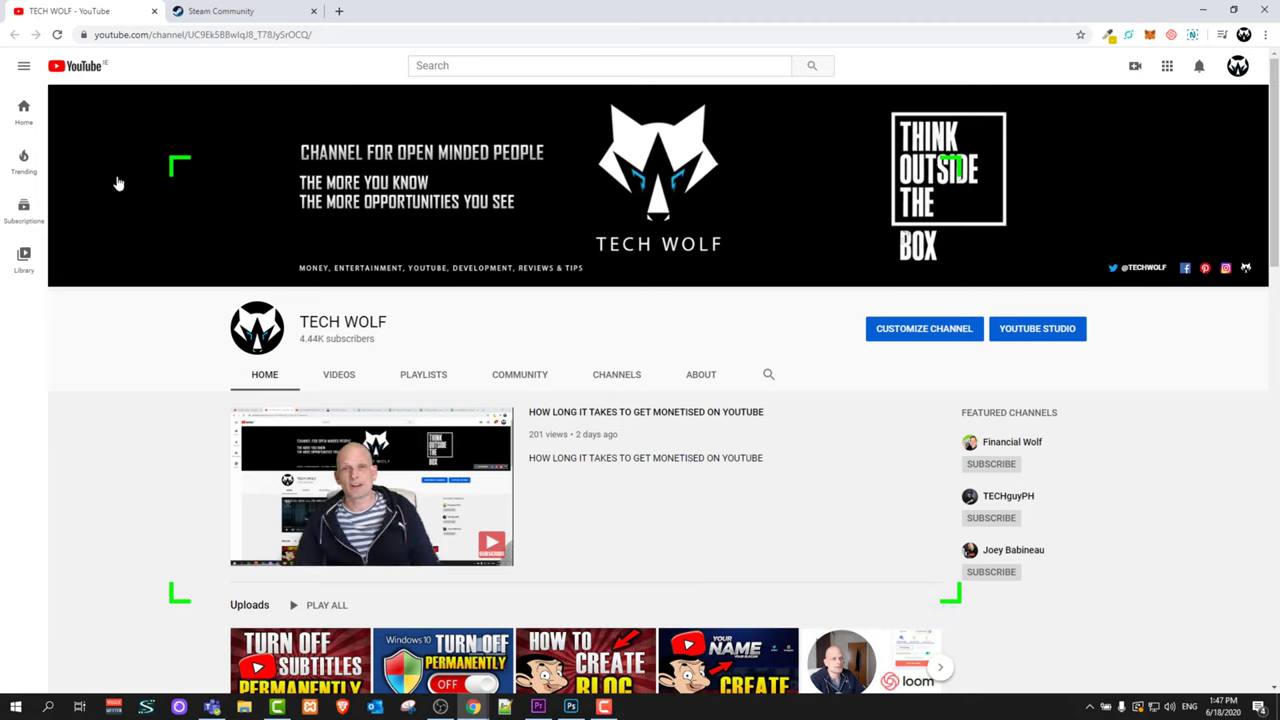
{"action": "mouse_move", "coordinate": [603, 707]}
{"action": "left_click", "coordinate": [603, 708]}
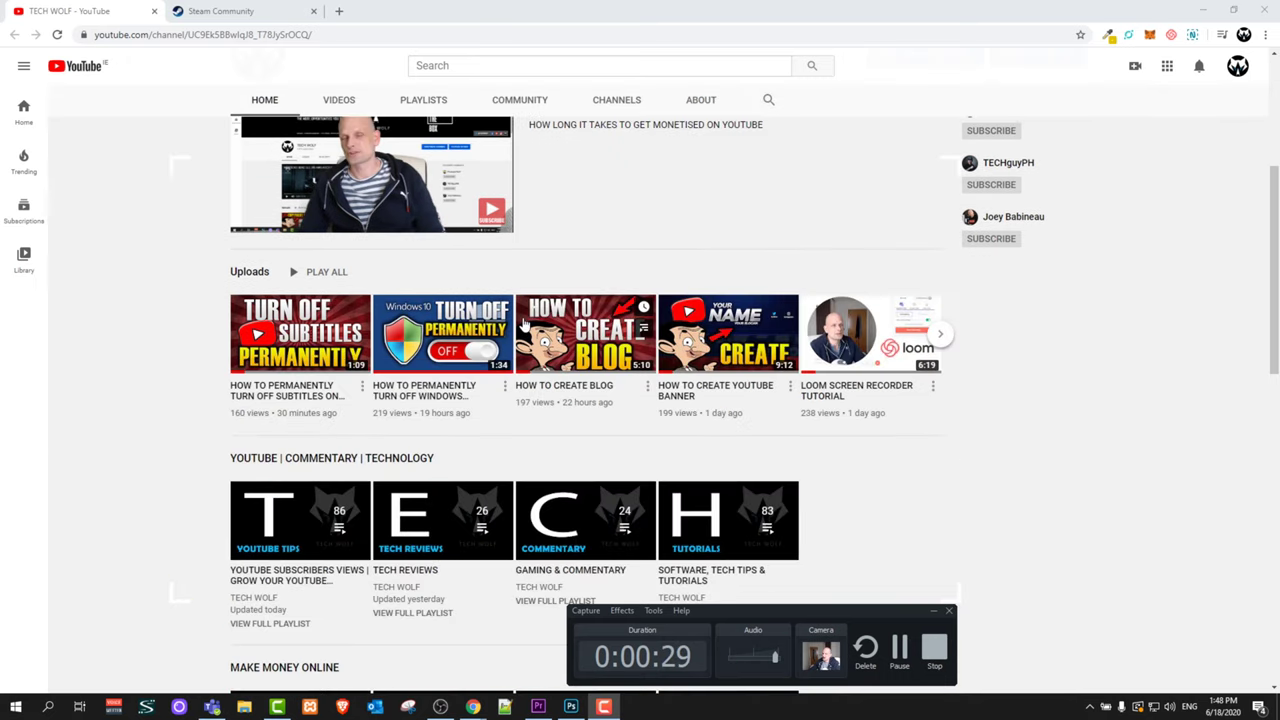
- Scroll down and back up the channel page while recording, and stop the recording
{"action": "scroll", "coordinate": [524, 323], "scroll_direction": "down", "scroll_amount": 4}
{"action": "scroll", "coordinate": [522, 325], "scroll_direction": "up", "scroll_amount": 3}
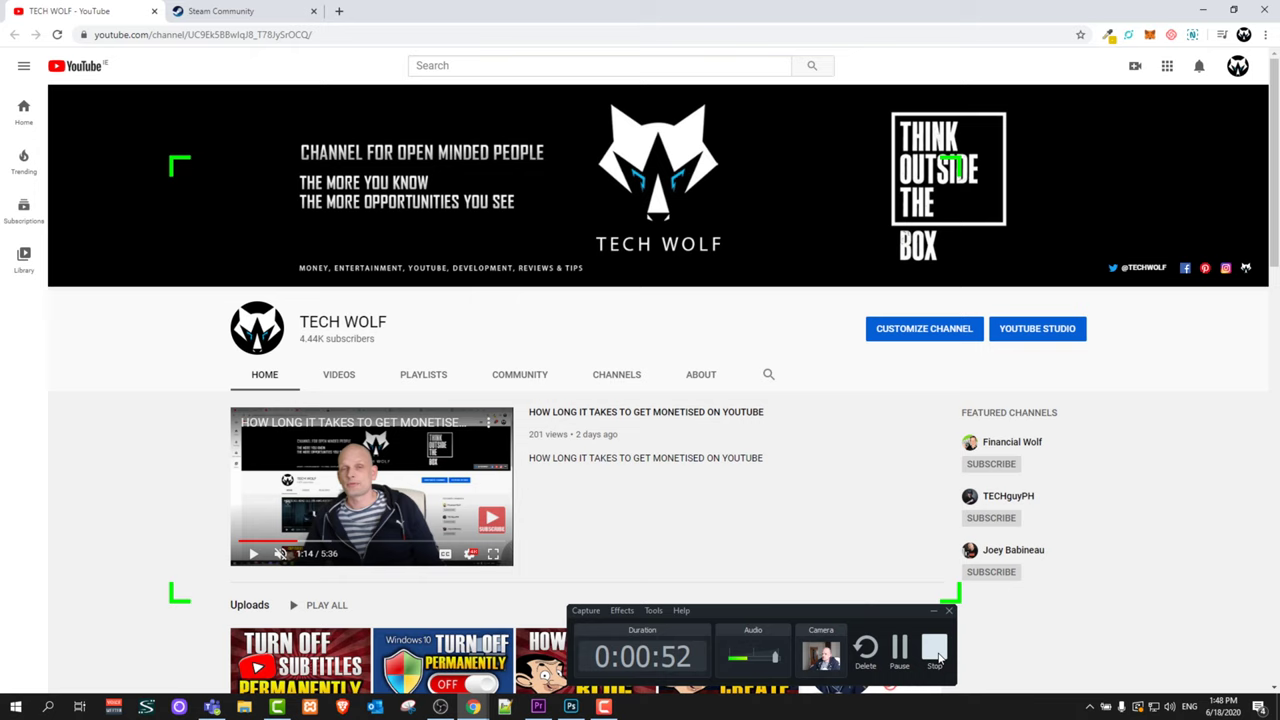
{"action": "left_click", "coordinate": [936, 652]}
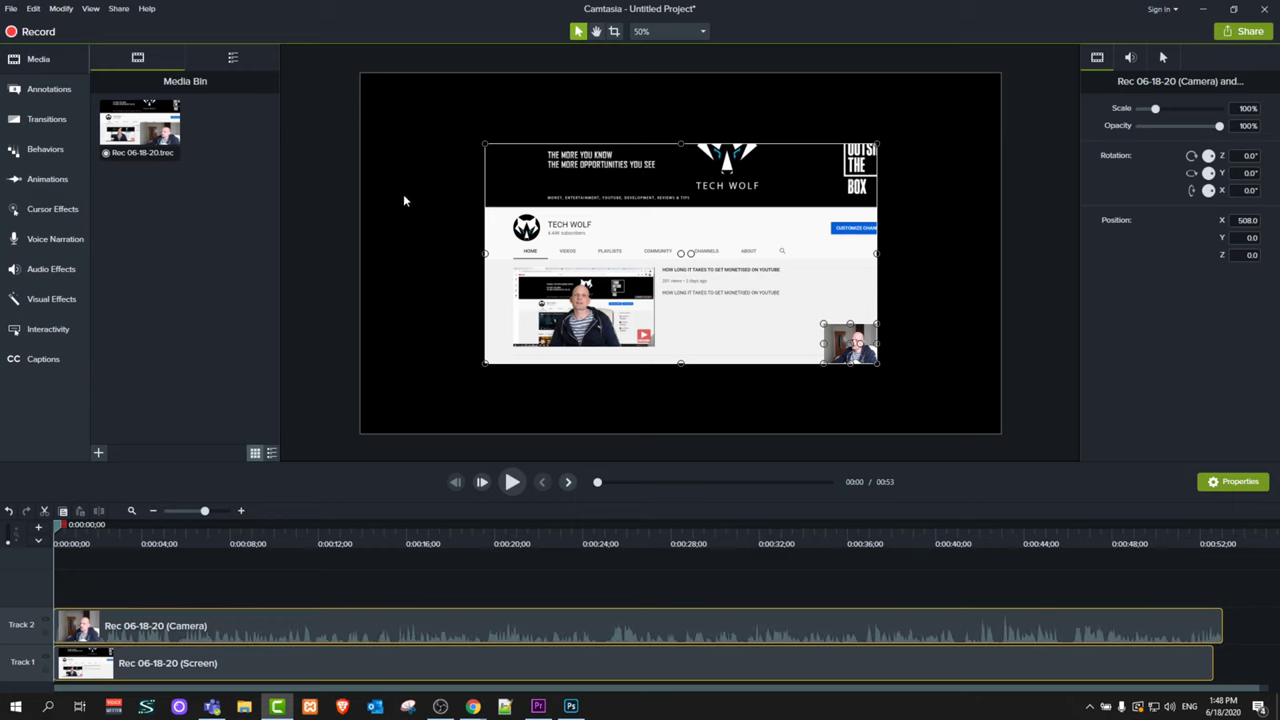
- Move the recording to the canvas's upper-left corner, enlarge it to fill the canvas at about 162.5% scale, and preview it
{"action": "mouse_move", "coordinate": [770, 168]}
{"action": "left_mouse_down"}
{"action": "mouse_move", "coordinate": [720, 259]}
{"action": "mouse_move", "coordinate": [720, 160]}
{"action": "mouse_move", "coordinate": [741, 203]}
{"action": "mouse_move", "coordinate": [780, 182]}
{"action": "left_mouse_up"}
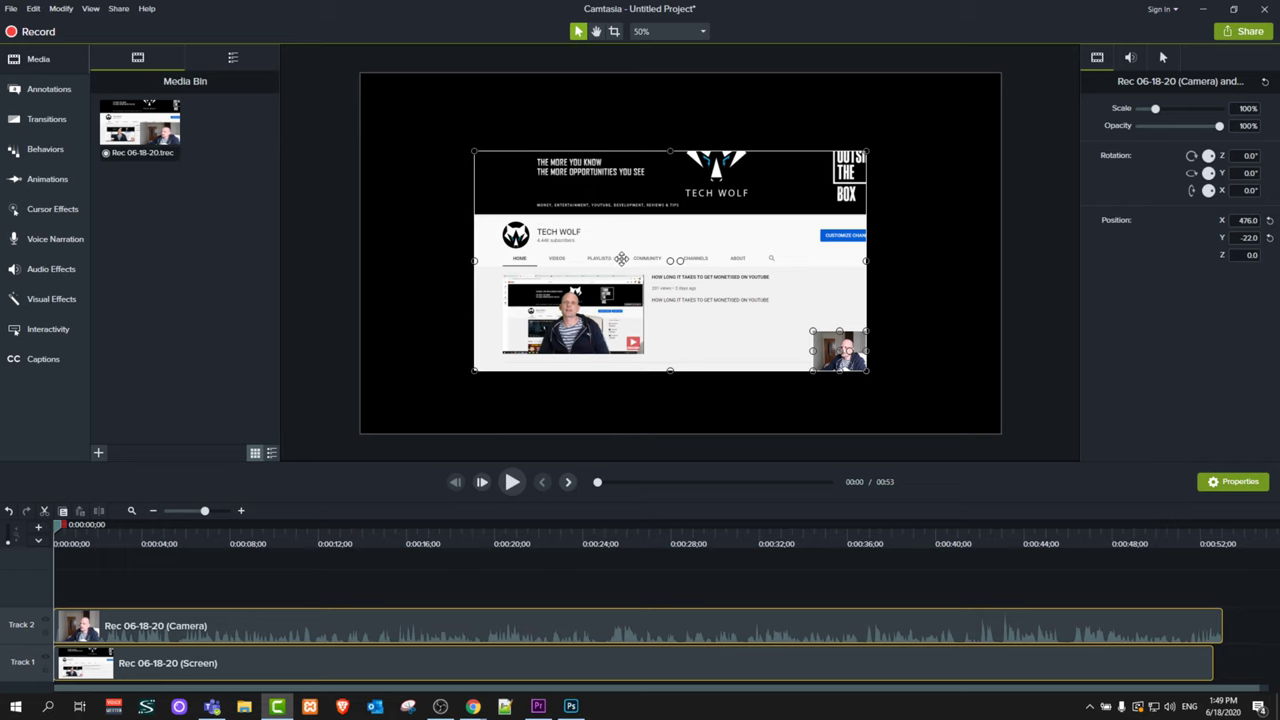
{"action": "left_click_drag", "start_coordinate": [645, 238], "coordinate": [529, 162]}
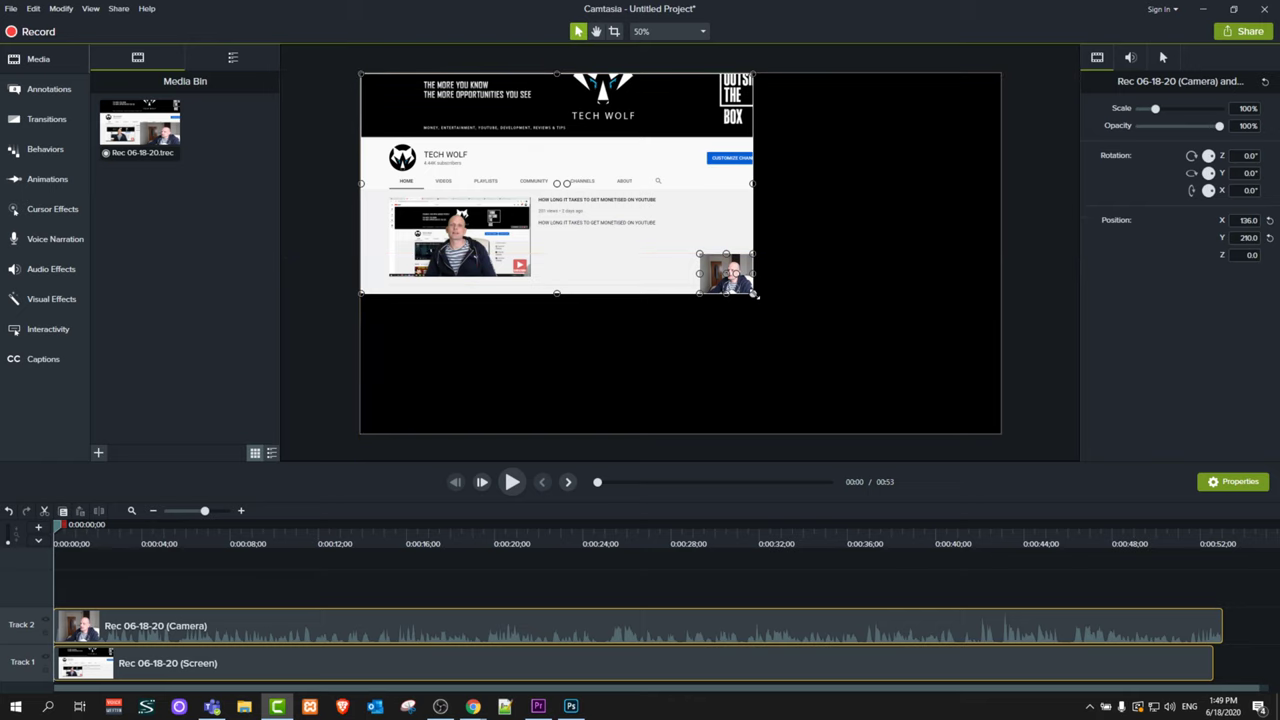
{"action": "left_click_drag", "start_coordinate": [755, 293], "coordinate": [998, 432]}
{"action": "left_click", "coordinate": [509, 482]}
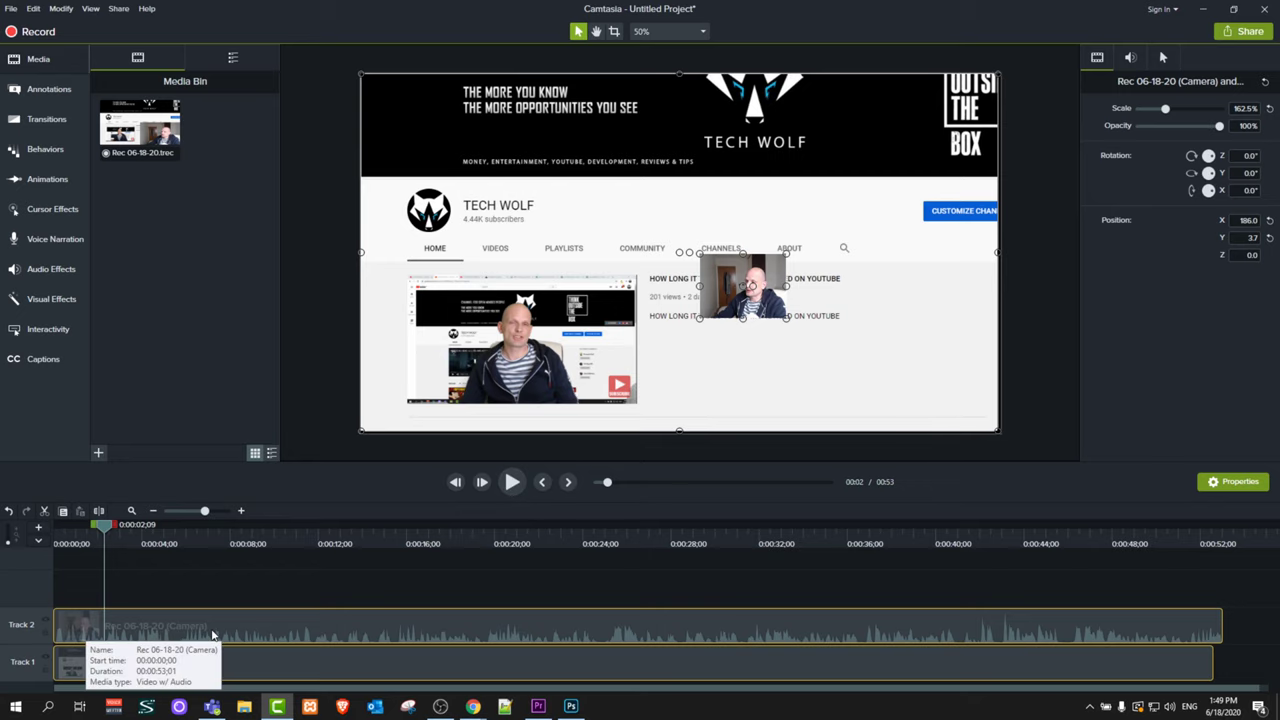
- Shift the Track 2 camera clip and return it to the start, and place its picture in the canvas's lower-right corner at about 48.4% scale
{"action": "left_click_drag", "start_coordinate": [176, 621], "coordinate": [231, 626]}
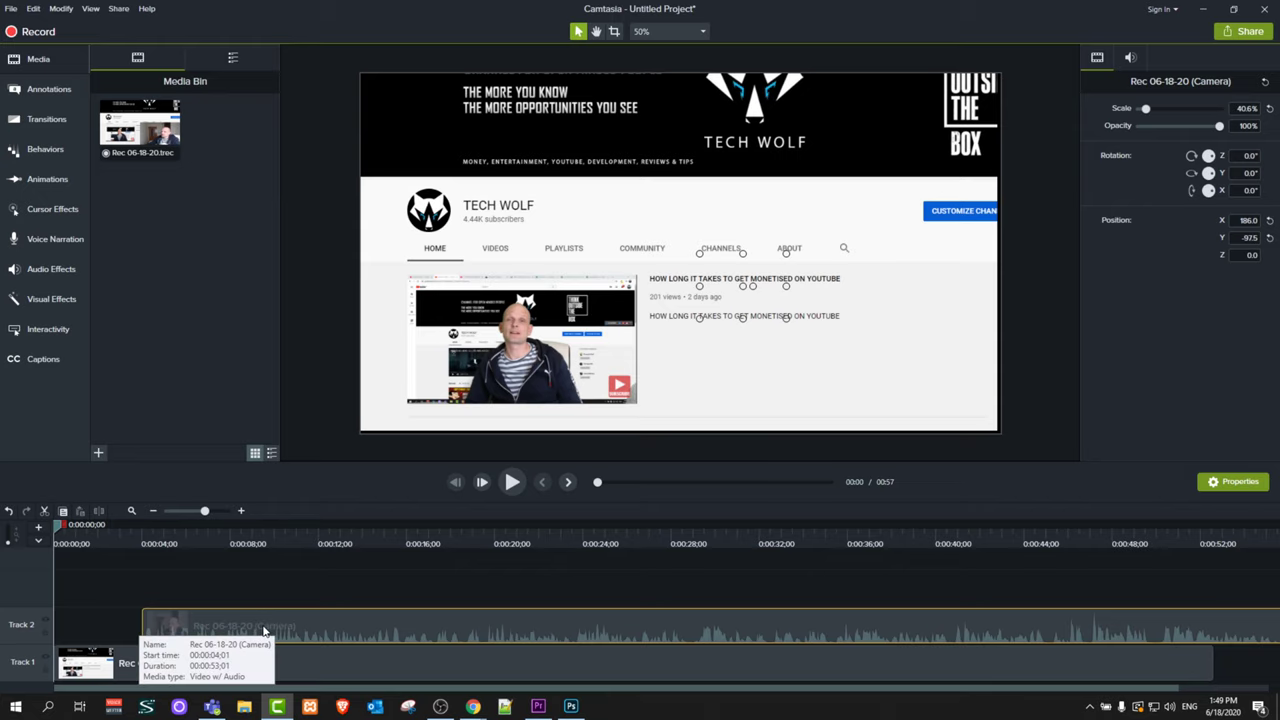
{"action": "left_click_drag", "start_coordinate": [365, 631], "coordinate": [214, 625]}
{"action": "left_click_drag", "start_coordinate": [726, 291], "coordinate": [890, 360]}
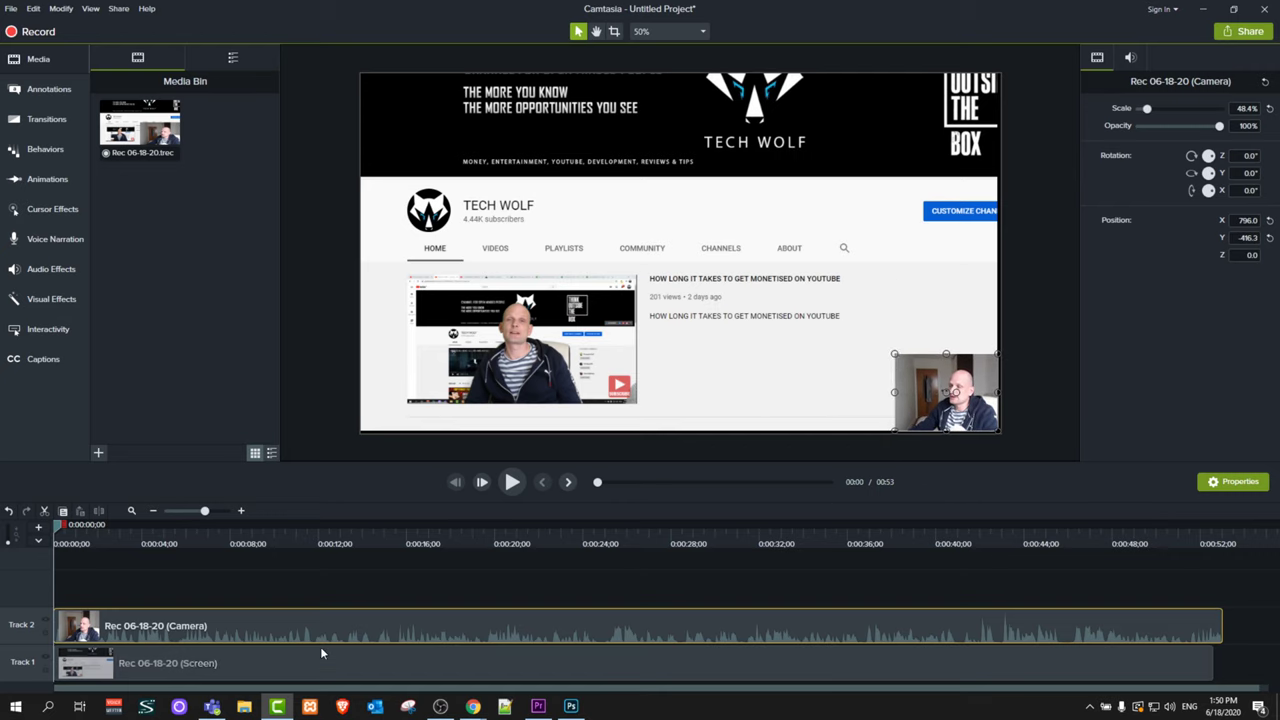
- Nudge the camera picture down to the canvas's lower edge and separate the Track 2 camera clip's audio from its video
{"action": "mouse_move", "coordinate": [909, 377]}
{"action": "left_mouse_down"}
{"action": "mouse_move", "coordinate": [828, 346]}
{"action": "mouse_move", "coordinate": [822, 357]}
{"action": "mouse_move", "coordinate": [905, 383]}
{"action": "left_mouse_up"}
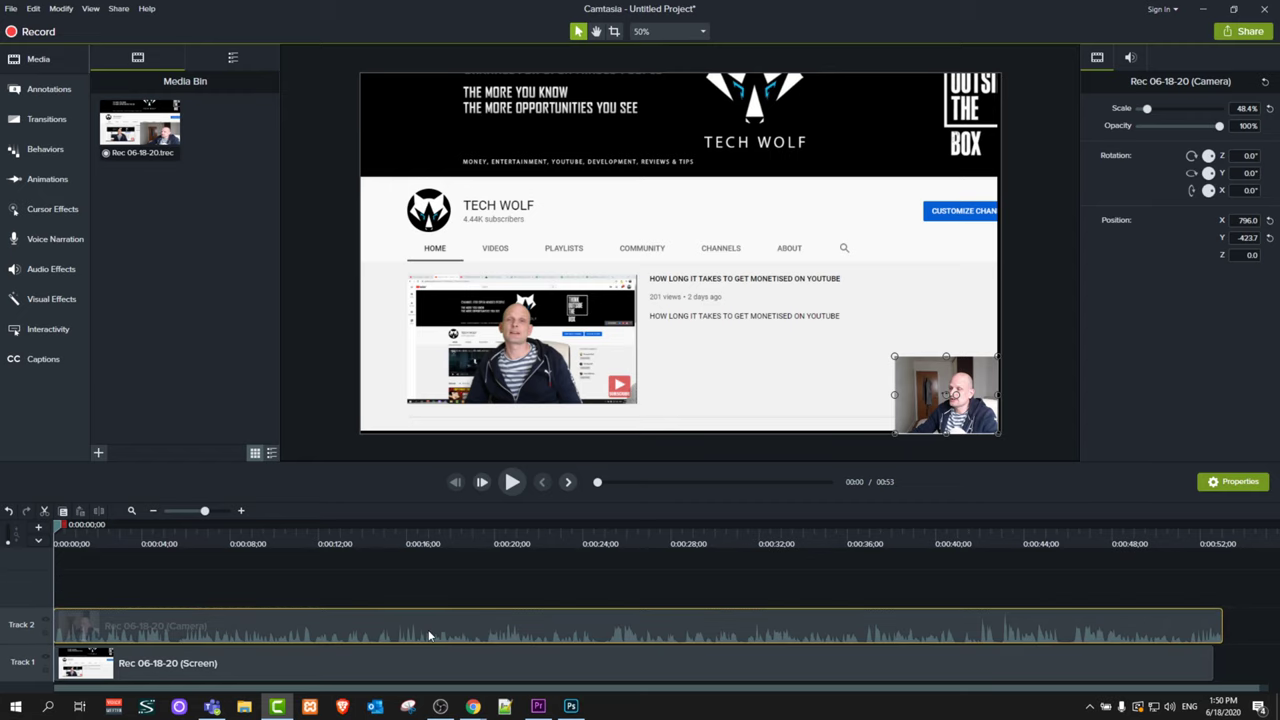
{"action": "right_click", "coordinate": [357, 620]}
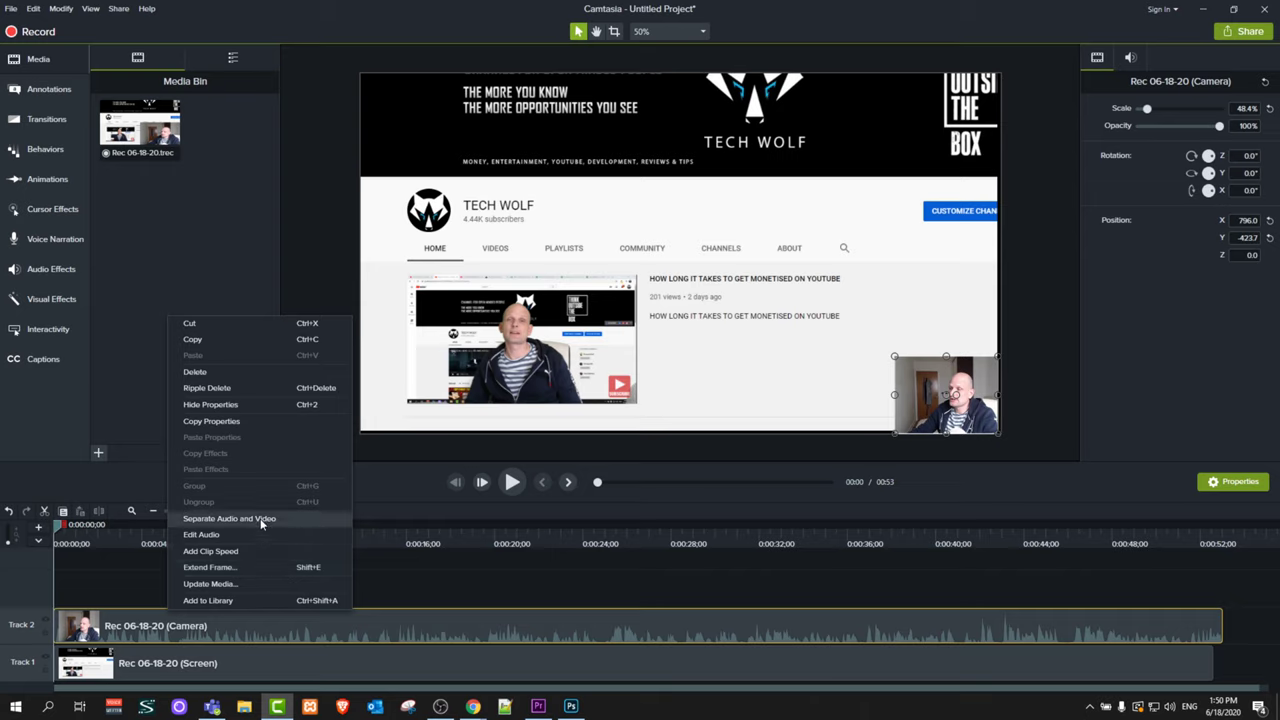
{"action": "left_click", "coordinate": [241, 519]}
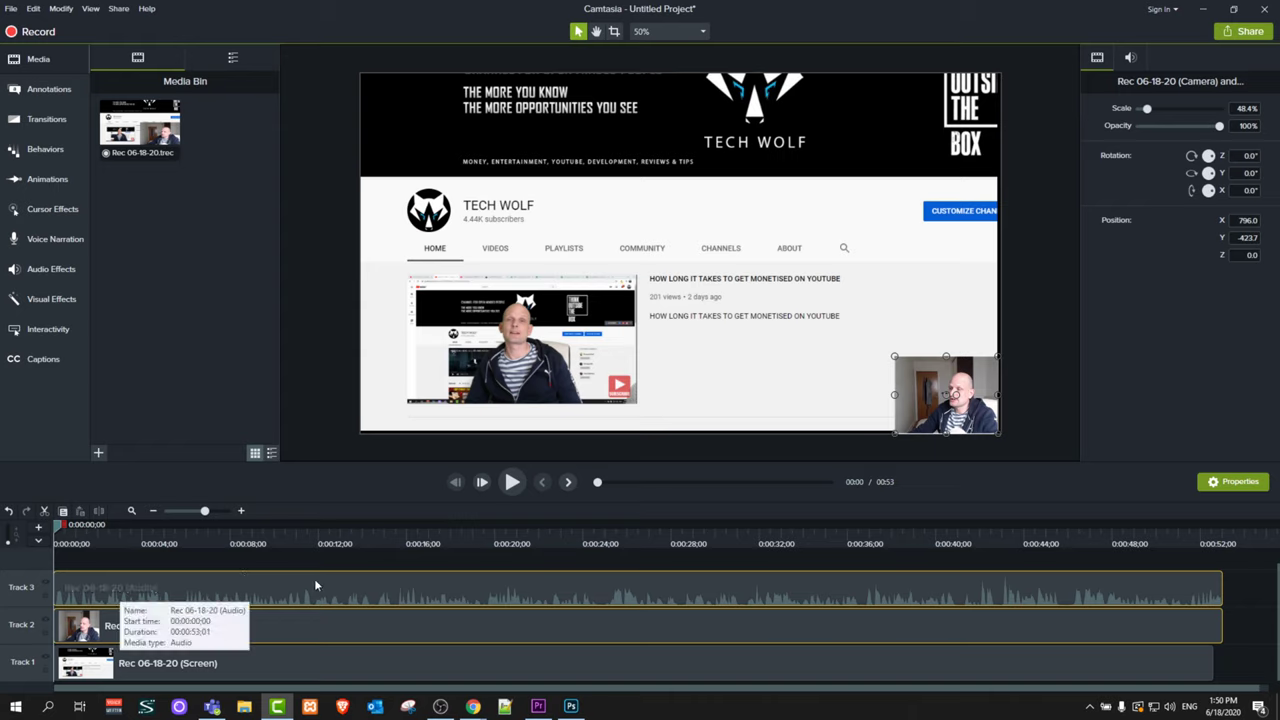
- Shift the separated camera video about four seconds along Track 2, and delete it while keeping its audio on Track 3
{"action": "left_click", "coordinate": [389, 630]}
{"action": "left_click_drag", "start_coordinate": [203, 628], "coordinate": [300, 627]}
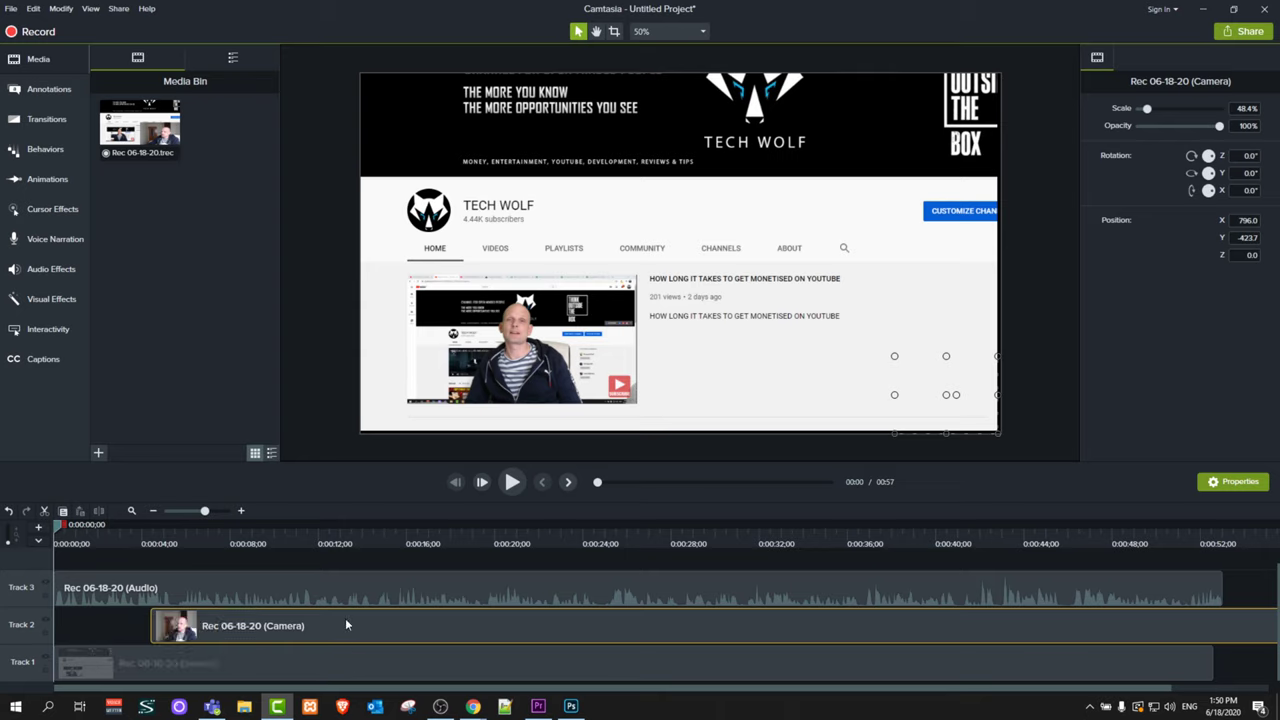
{"action": "left_click_drag", "start_coordinate": [348, 635], "coordinate": [402, 632]}
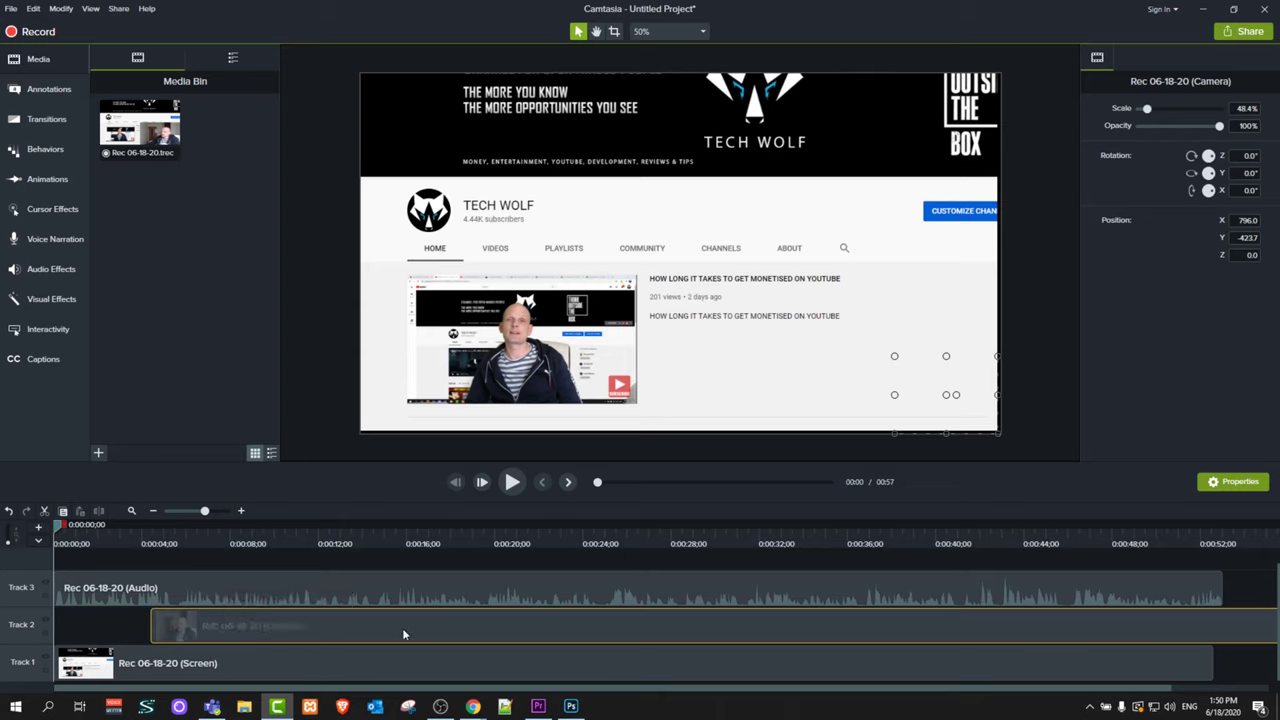
{"action": "key", "text": "Delete"}
- Move the screen recording from Track 1 up to Track 2, and slightly raise the volume of the Track 3 audio clip
{"action": "left_click", "coordinate": [339, 662]}
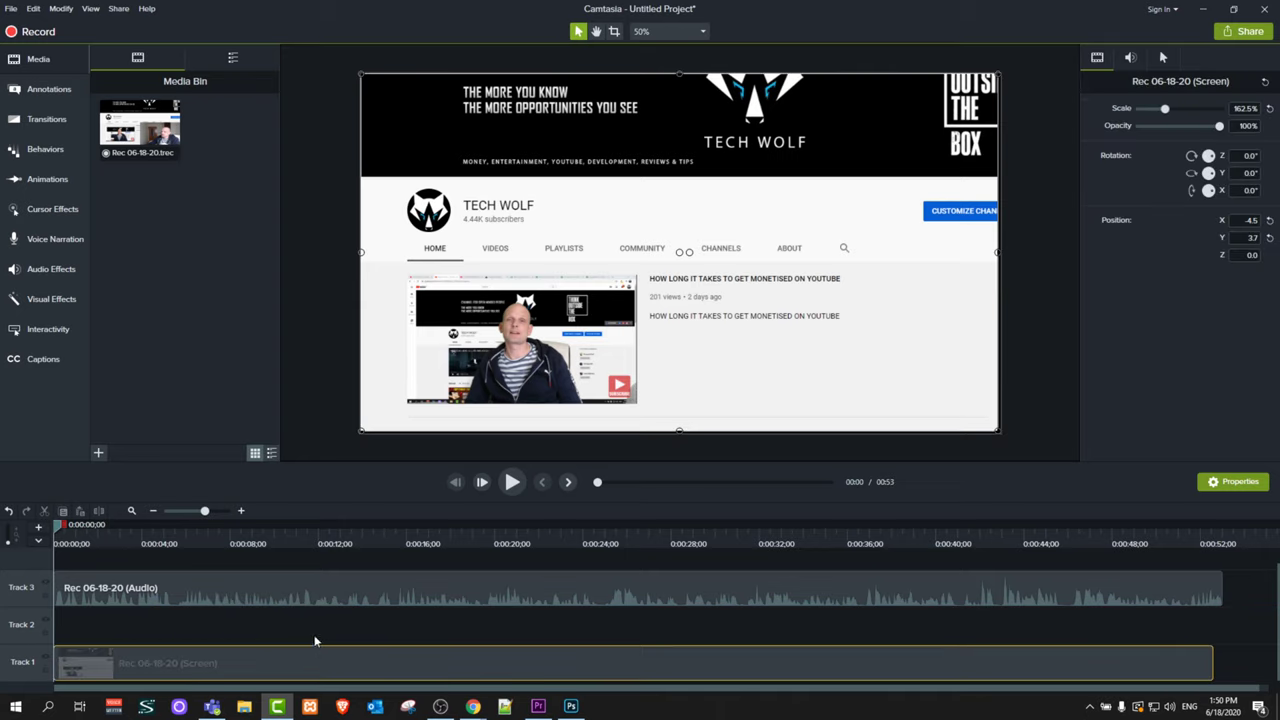
{"action": "left_click_drag", "start_coordinate": [315, 640], "coordinate": [265, 615]}
{"action": "left_click", "coordinate": [510, 483]}
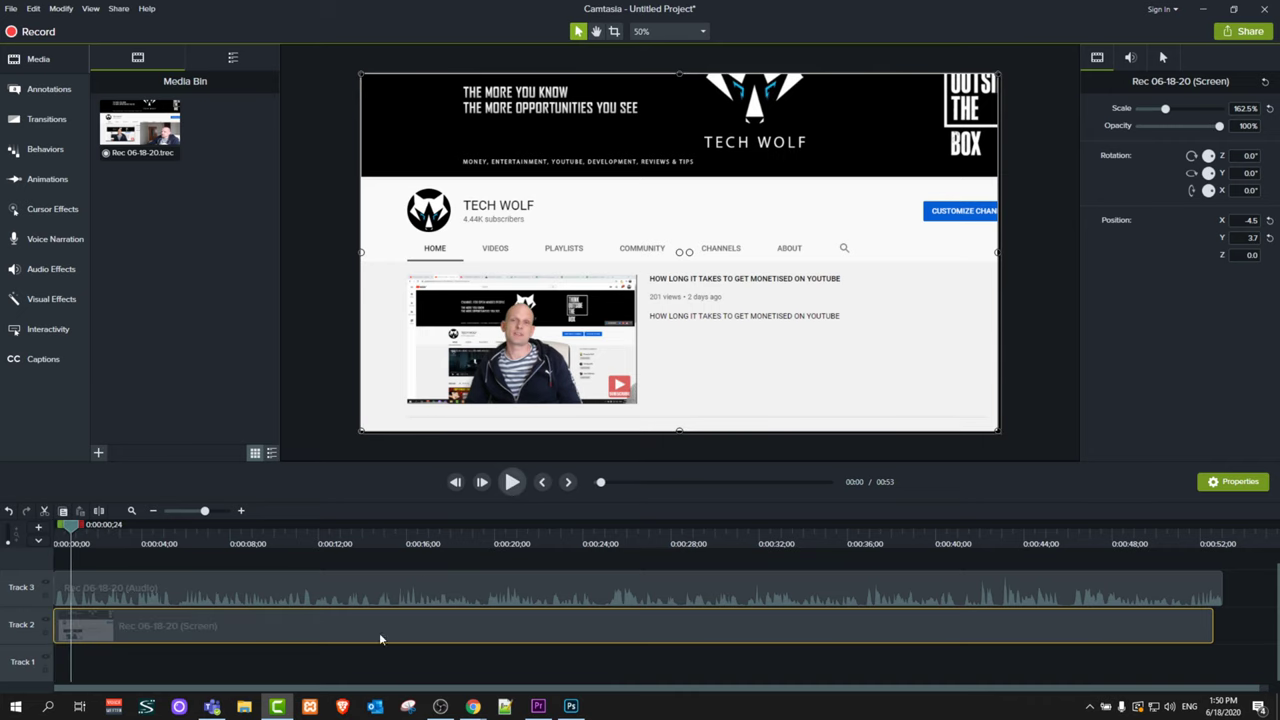
{"action": "left_click", "coordinate": [193, 582]}
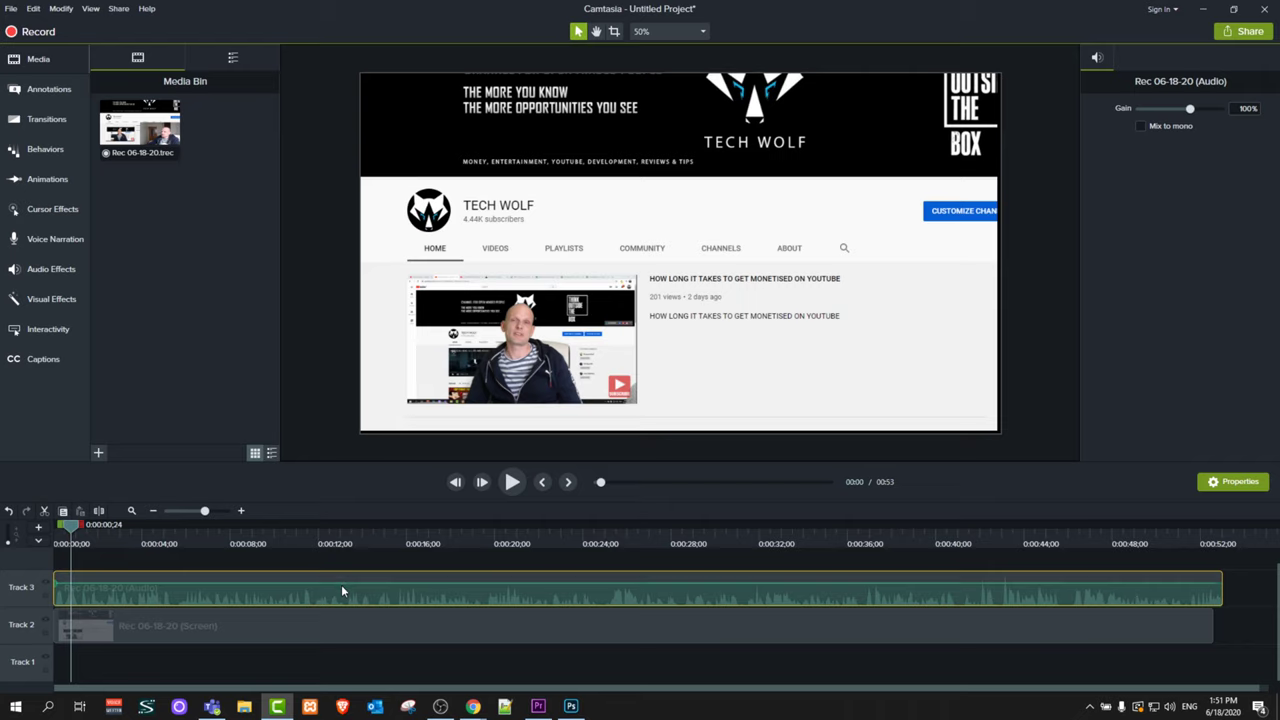
{"action": "mouse_move", "coordinate": [339, 584]}
{"action": "left_mouse_down"}
{"action": "mouse_move", "coordinate": [340, 604]}
{"action": "mouse_move", "coordinate": [340, 576]}
{"action": "left_mouse_up"}
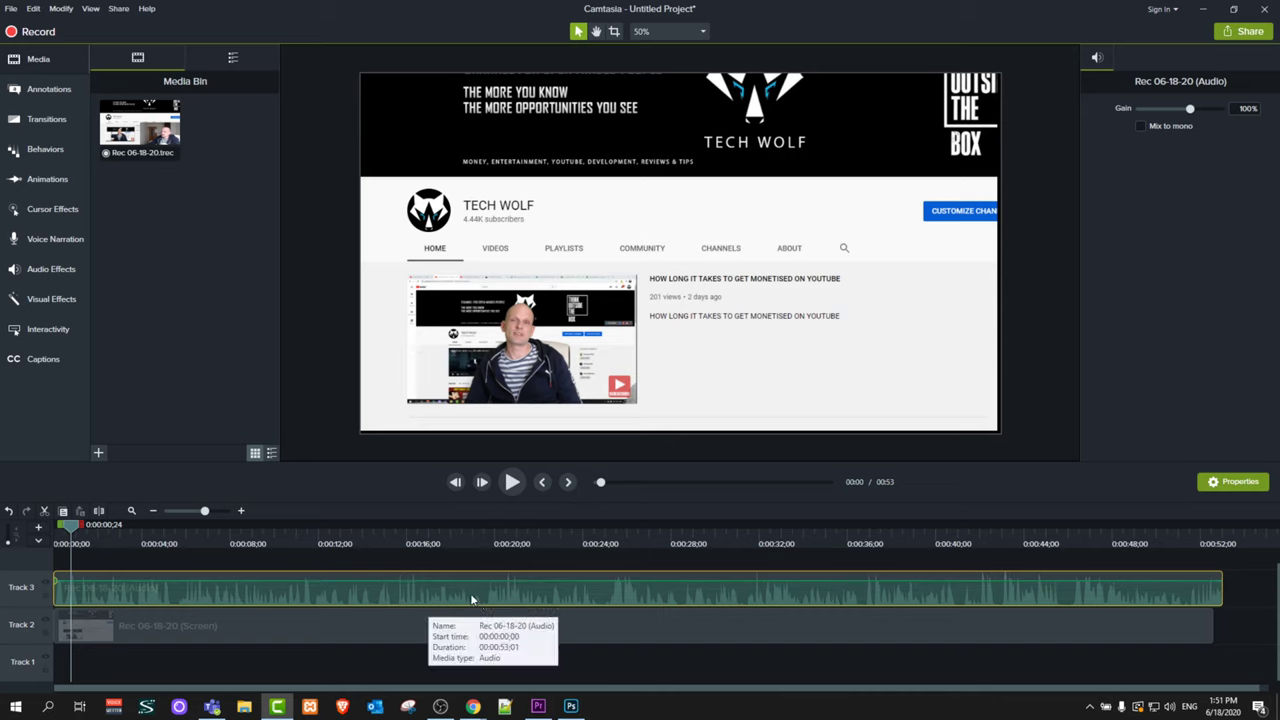
- Split the Track 3 audio and Track 2 screen clips at 0:00:14;18 and at 0:00:15;15
{"action": "left_click_drag", "start_coordinate": [72, 525], "coordinate": [174, 525]}
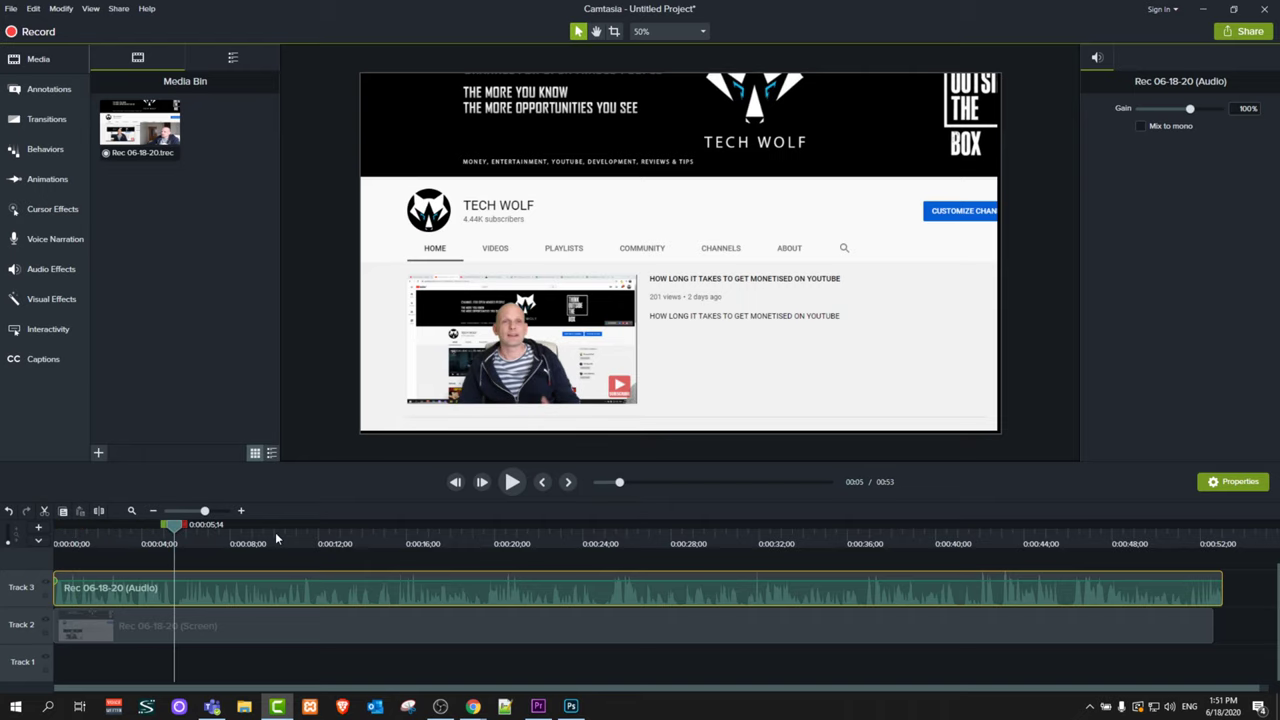
{"action": "left_click_drag", "start_coordinate": [277, 539], "coordinate": [531, 538]}
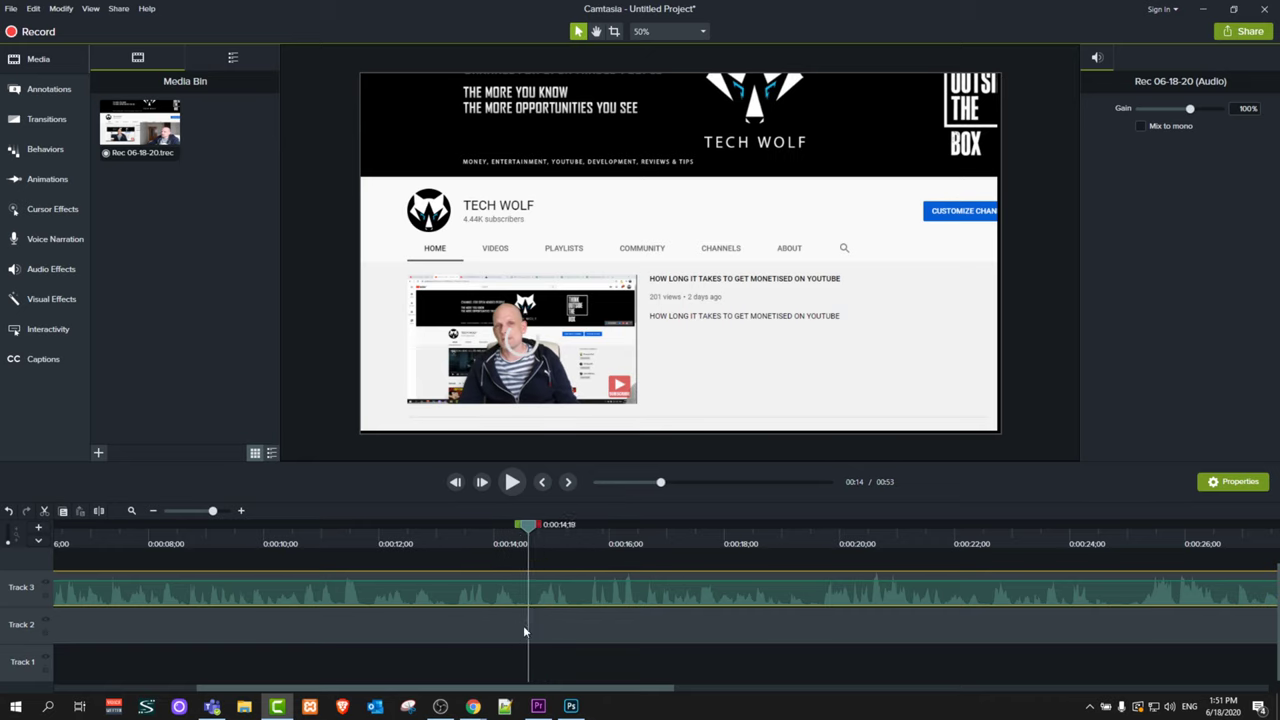
{"action": "left_click", "coordinate": [99, 512]}
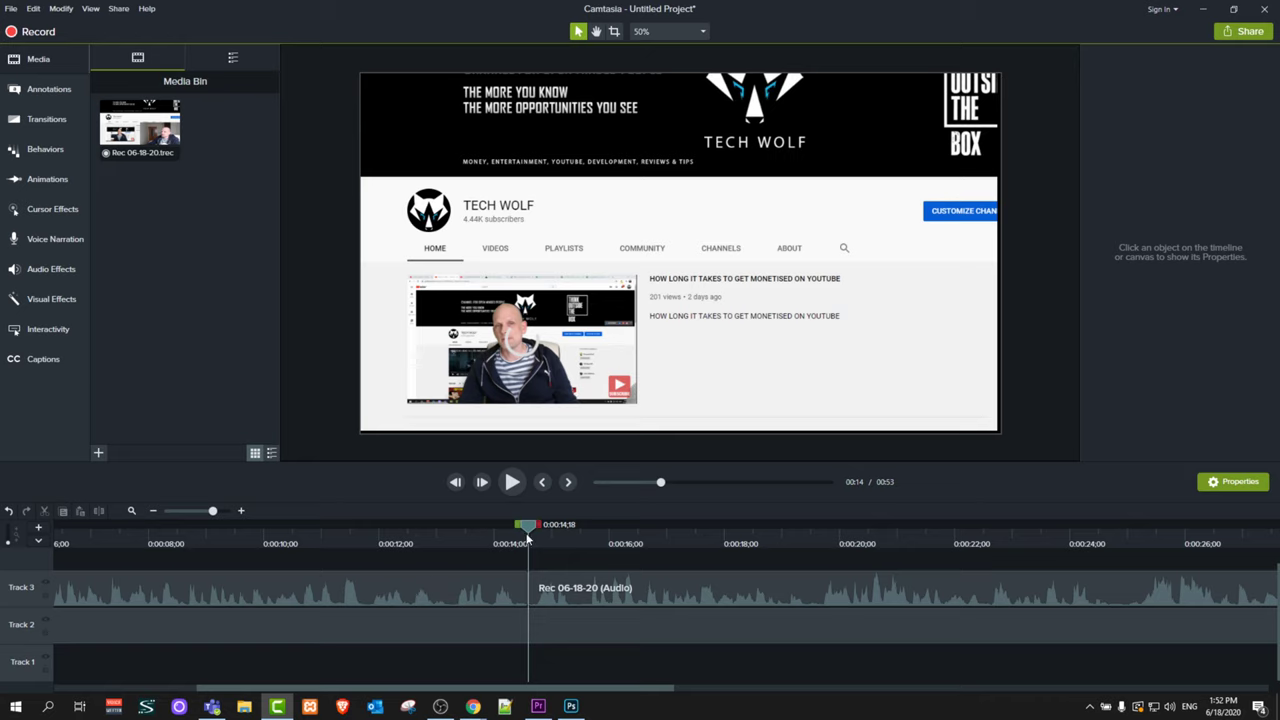
{"action": "left_click_drag", "start_coordinate": [533, 530], "coordinate": [585, 543]}
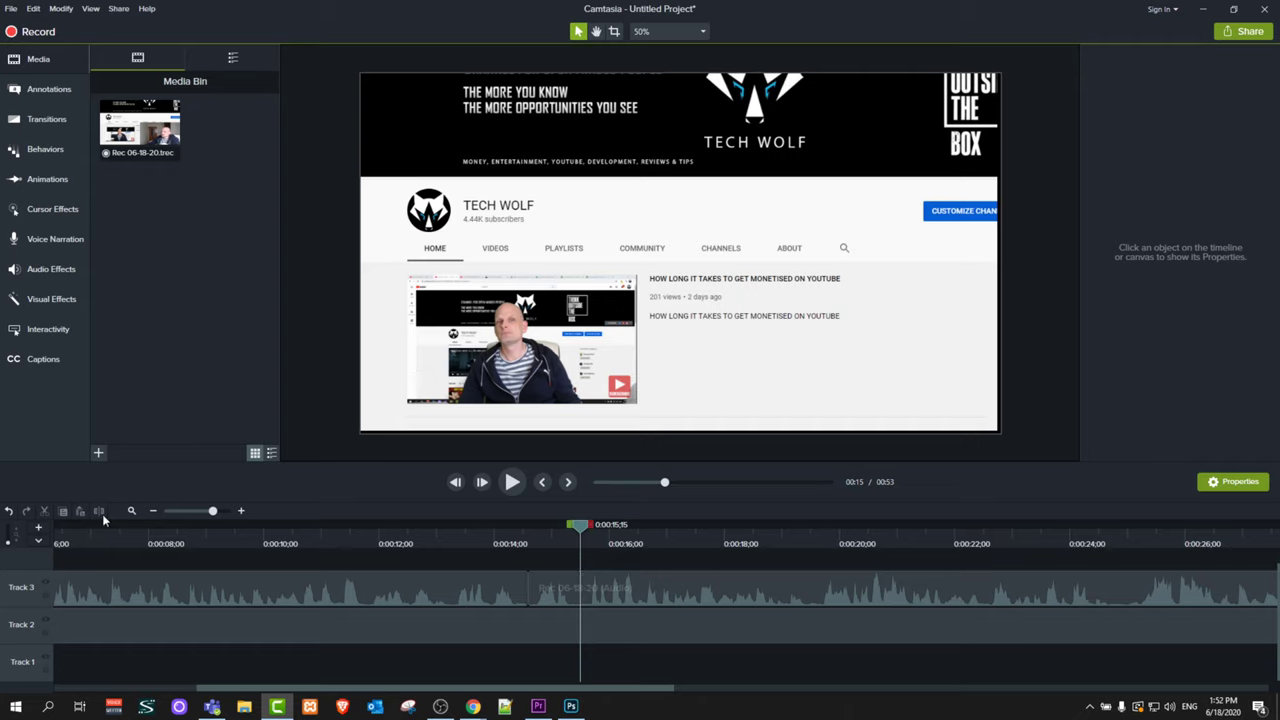
{"action": "left_click", "coordinate": [545, 628]}
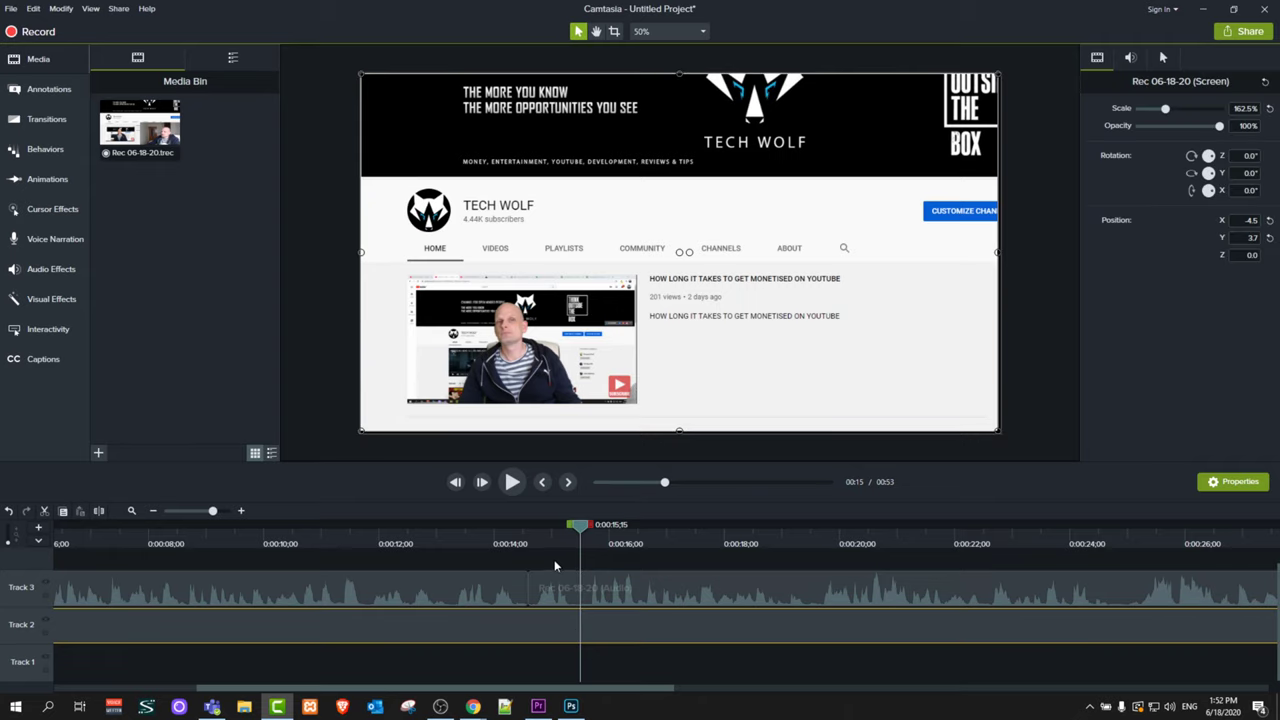
{"action": "left_click", "coordinate": [98, 511]}
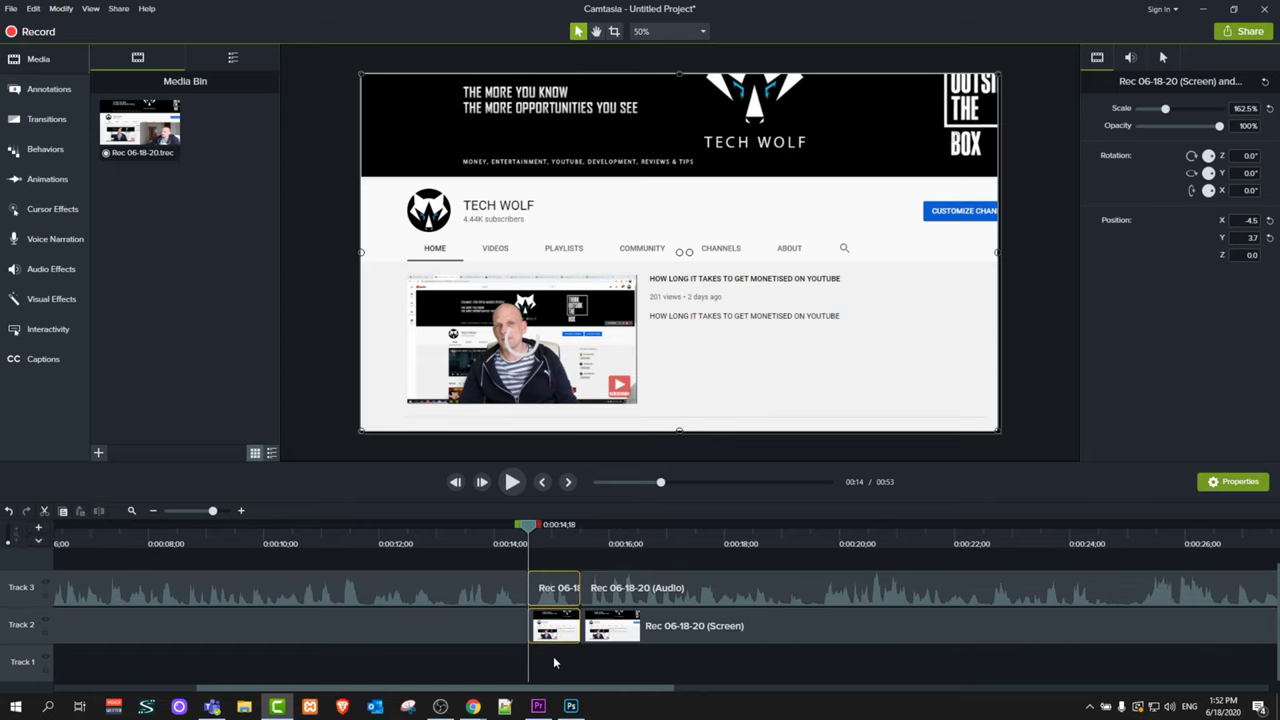
- Delete the short segments between the two cuts on Tracks 2 and 3, and move the following clips back to close the gap
{"action": "key", "text": "Delete"}
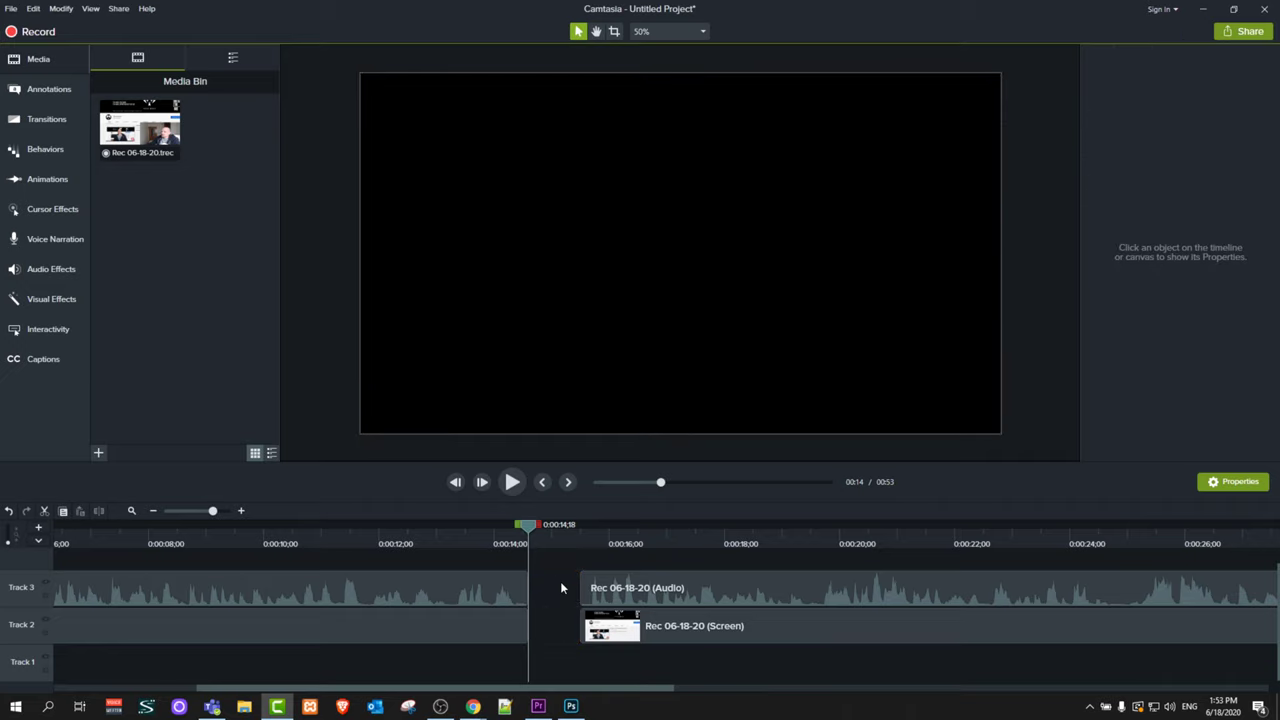
{"action": "left_click_drag", "start_coordinate": [560, 581], "coordinate": [588, 613]}
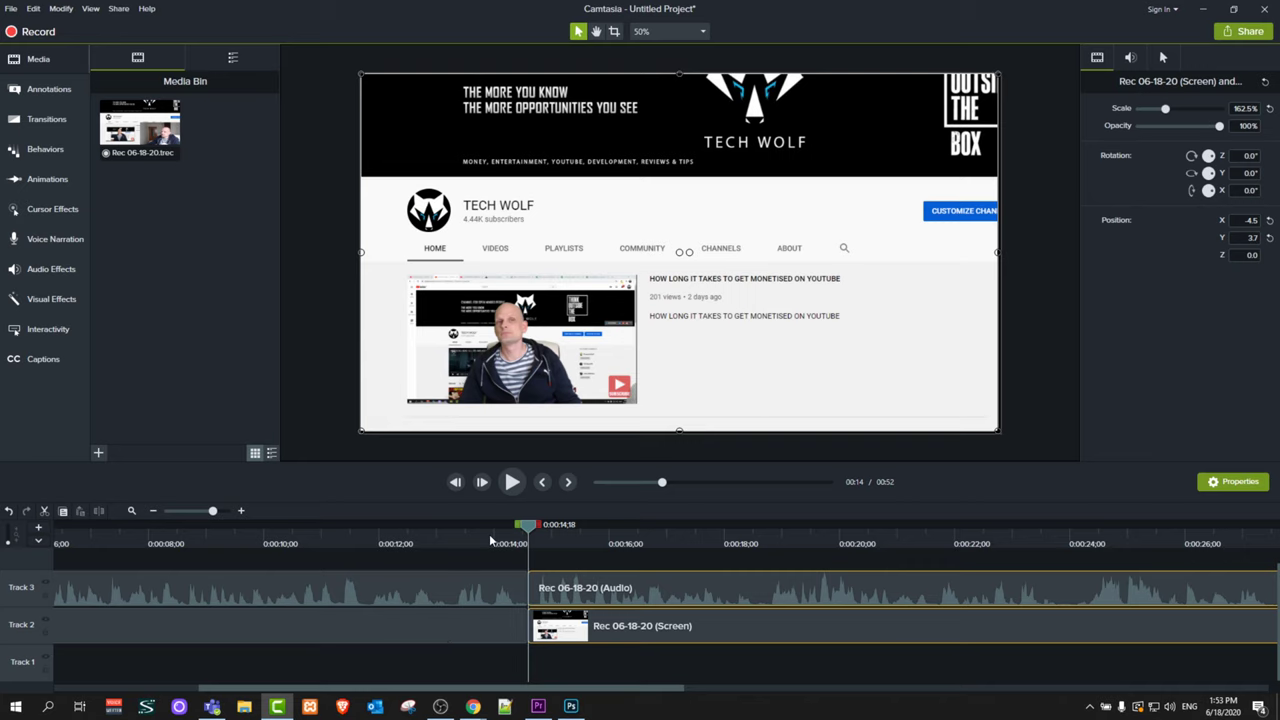
- Delete the timeline range from 0:00:08;19 to 0:00:11;22, and move the following clips on Tracks 2 and 3 back to close the gap
{"action": "left_click_drag", "start_coordinate": [531, 529], "coordinate": [185, 546]}
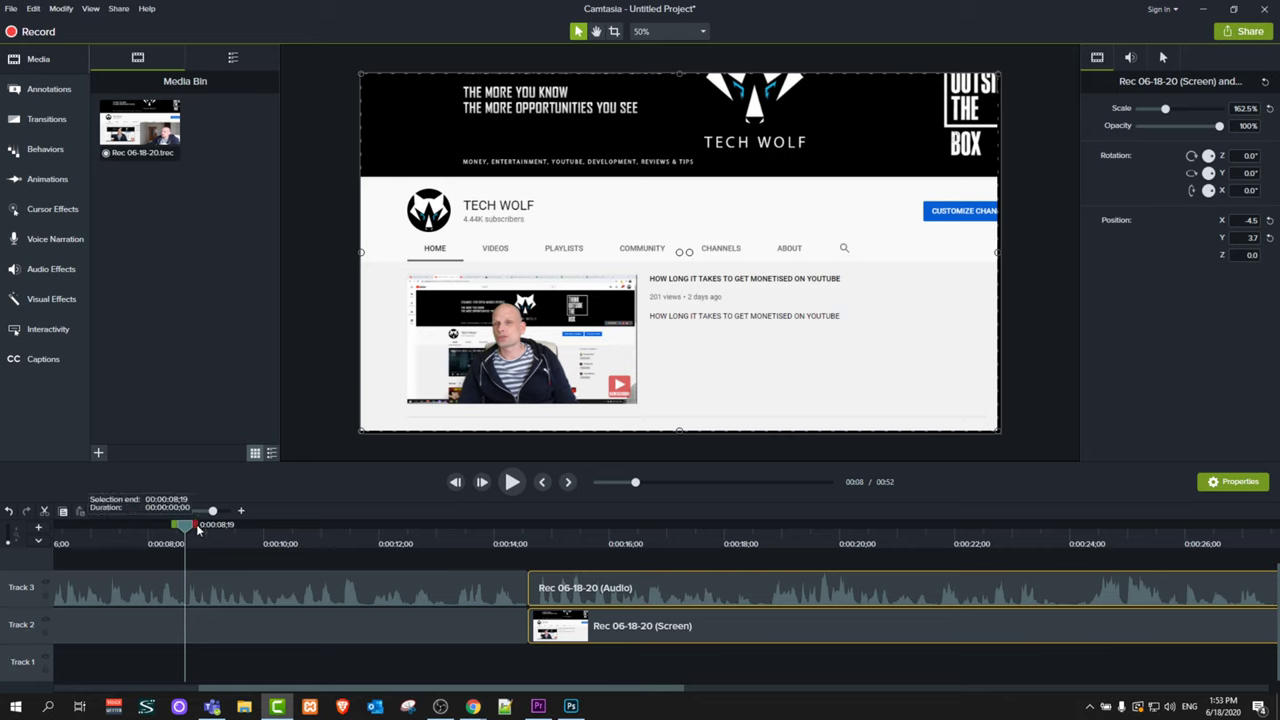
{"action": "left_click_drag", "start_coordinate": [204, 532], "coordinate": [373, 552]}
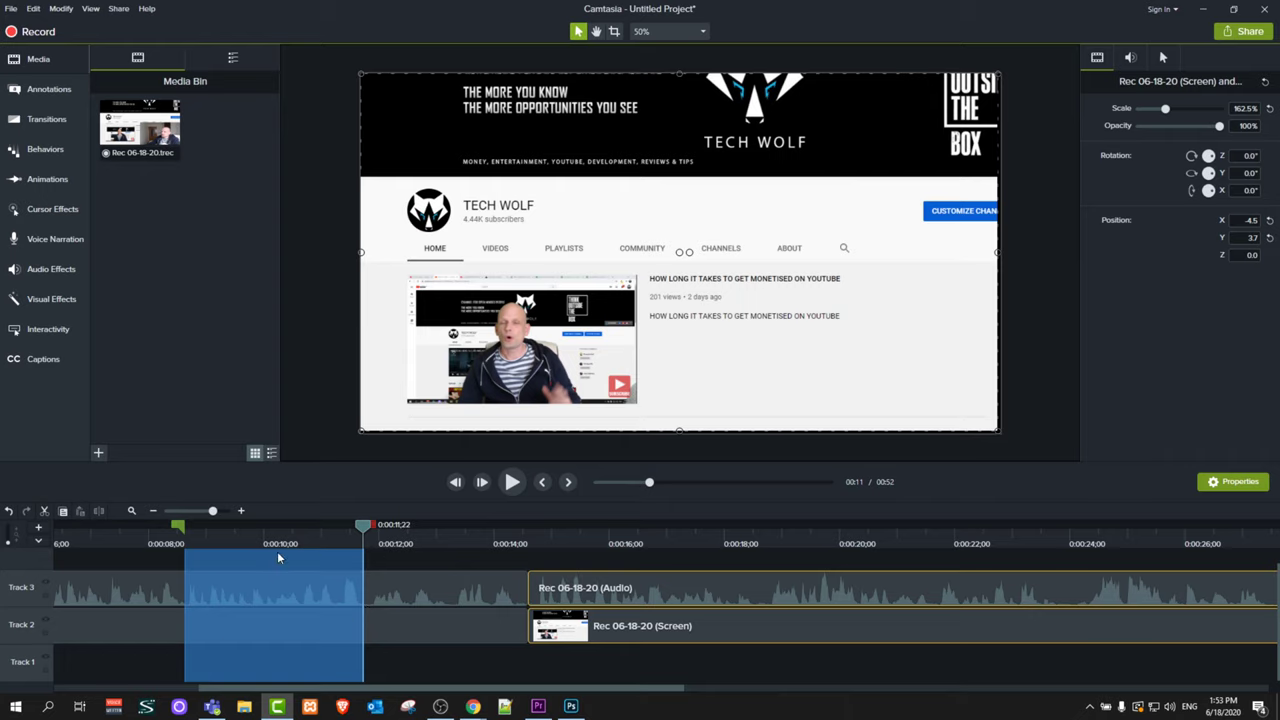
{"action": "left_click", "coordinate": [511, 482]}
{"action": "key", "text": "Delete"}
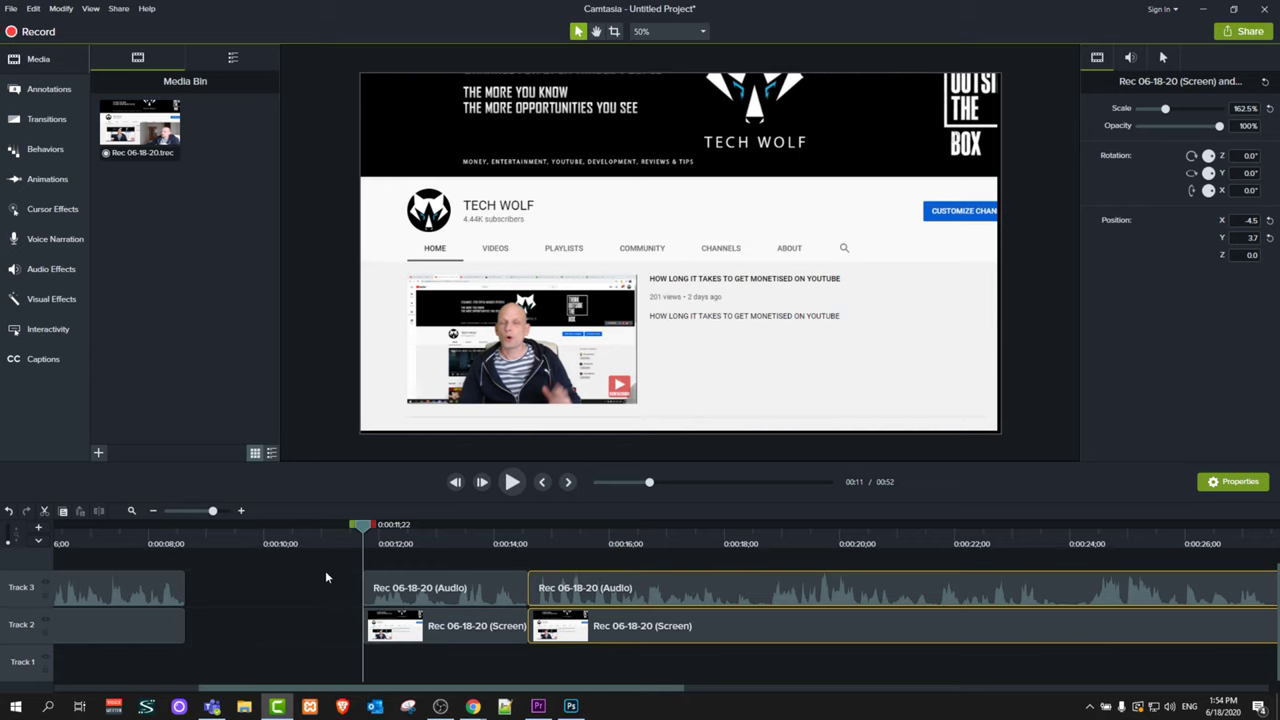
{"action": "left_click", "coordinate": [325, 577]}
{"action": "left_click_drag", "start_coordinate": [565, 622], "coordinate": [340, 627]}
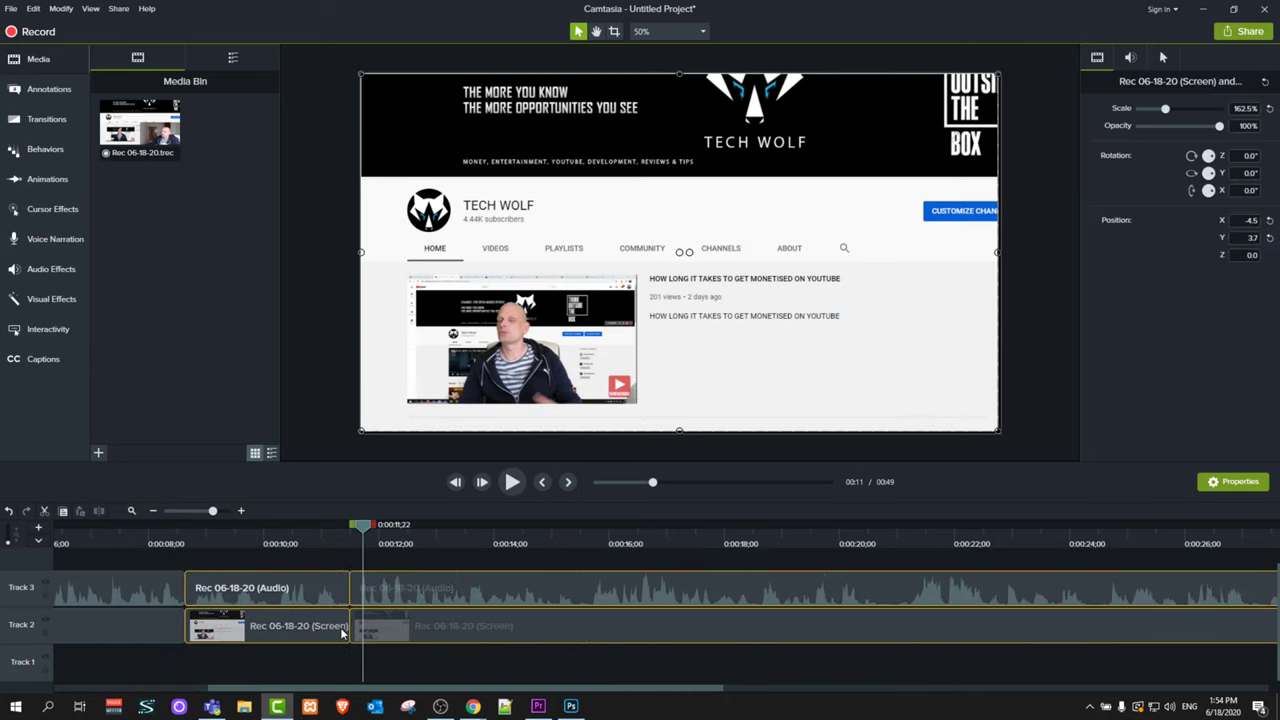
- Import the images 6692498_preview and DSDDSD from the Downloads folder into the media bin
{"action": "left_click", "coordinate": [40, 61]}
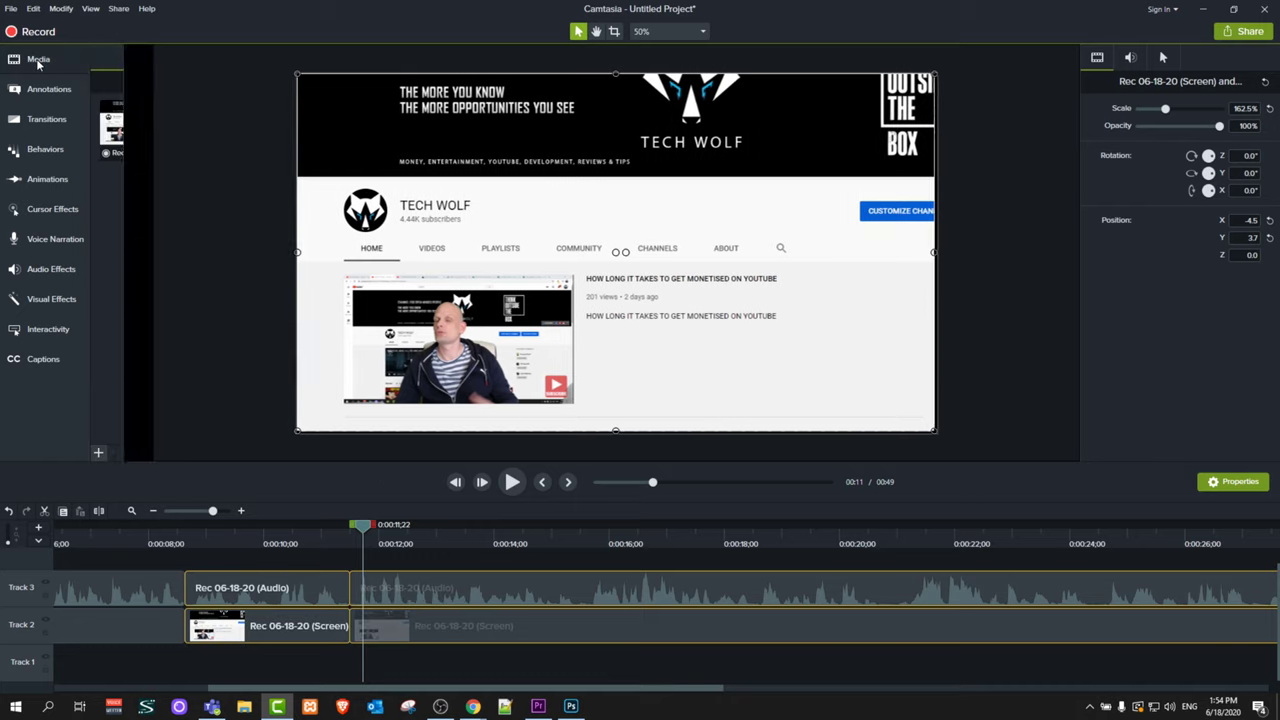
{"action": "left_click", "coordinate": [48, 61]}
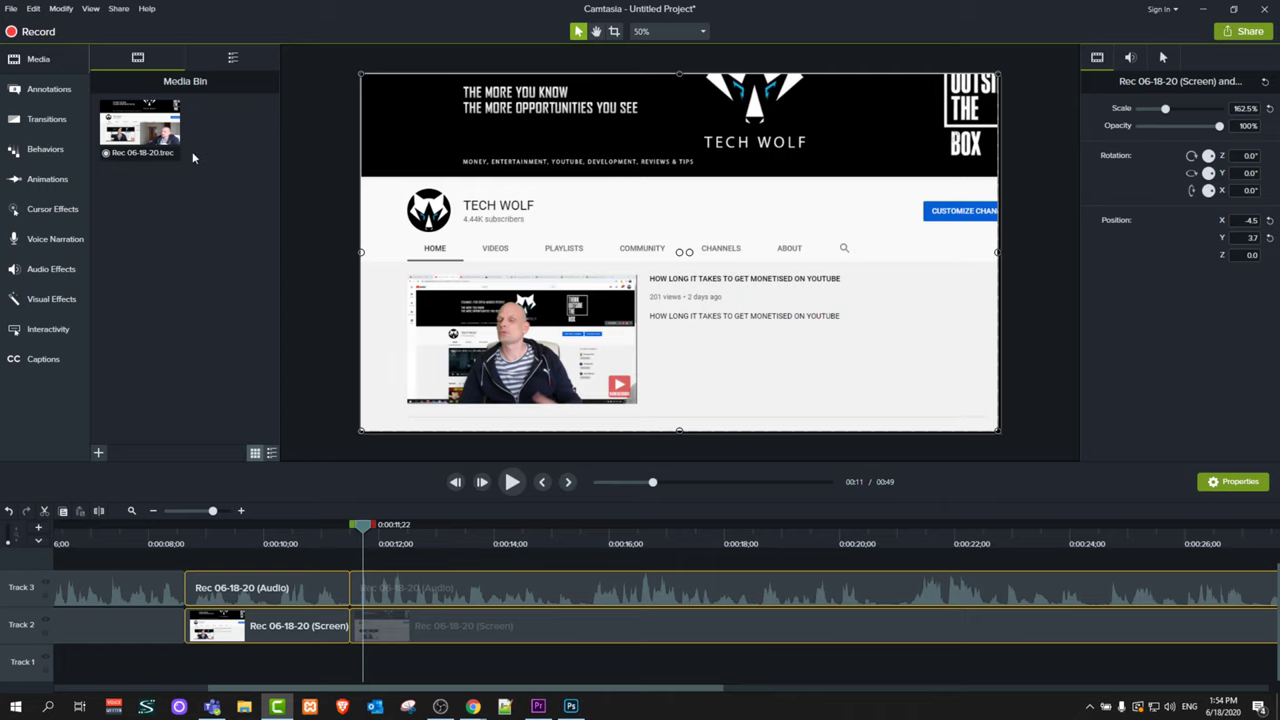
{"action": "left_click", "coordinate": [98, 452]}
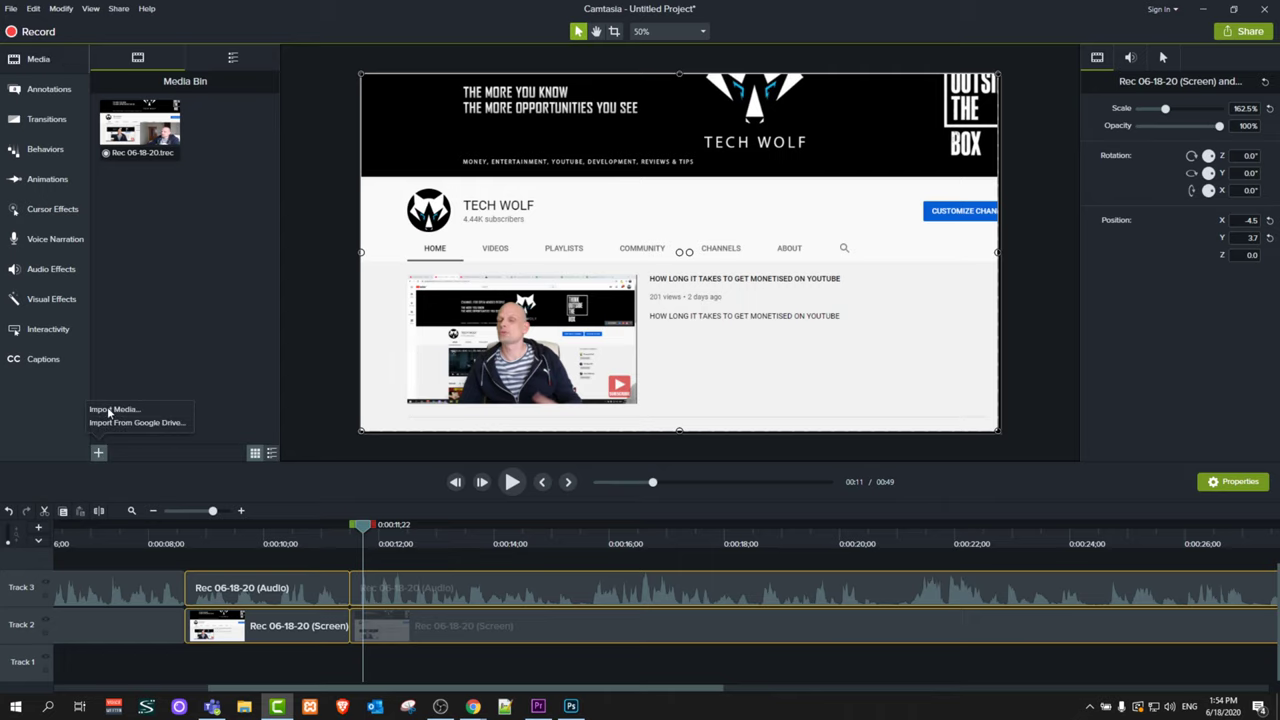
{"action": "left_click", "coordinate": [112, 410]}
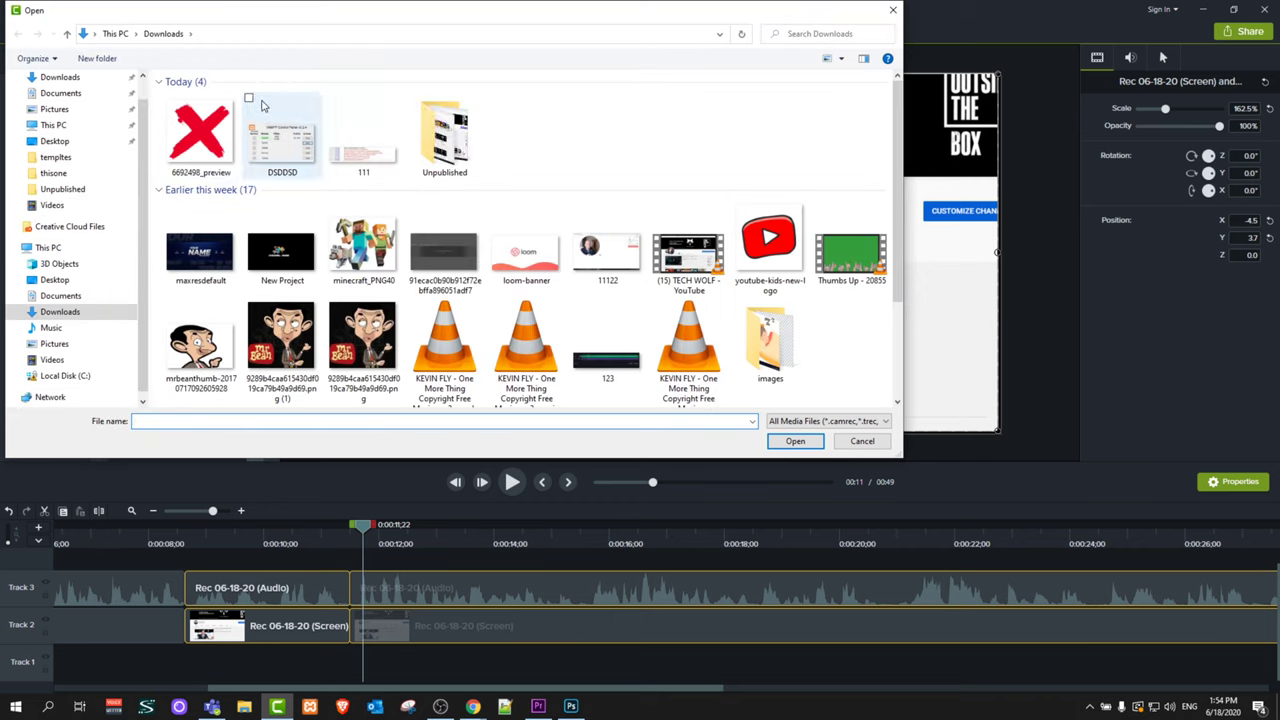
{"action": "left_click", "coordinate": [199, 124]}
{"action": "left_click", "coordinate": [278, 132], "text": "ctrl"}
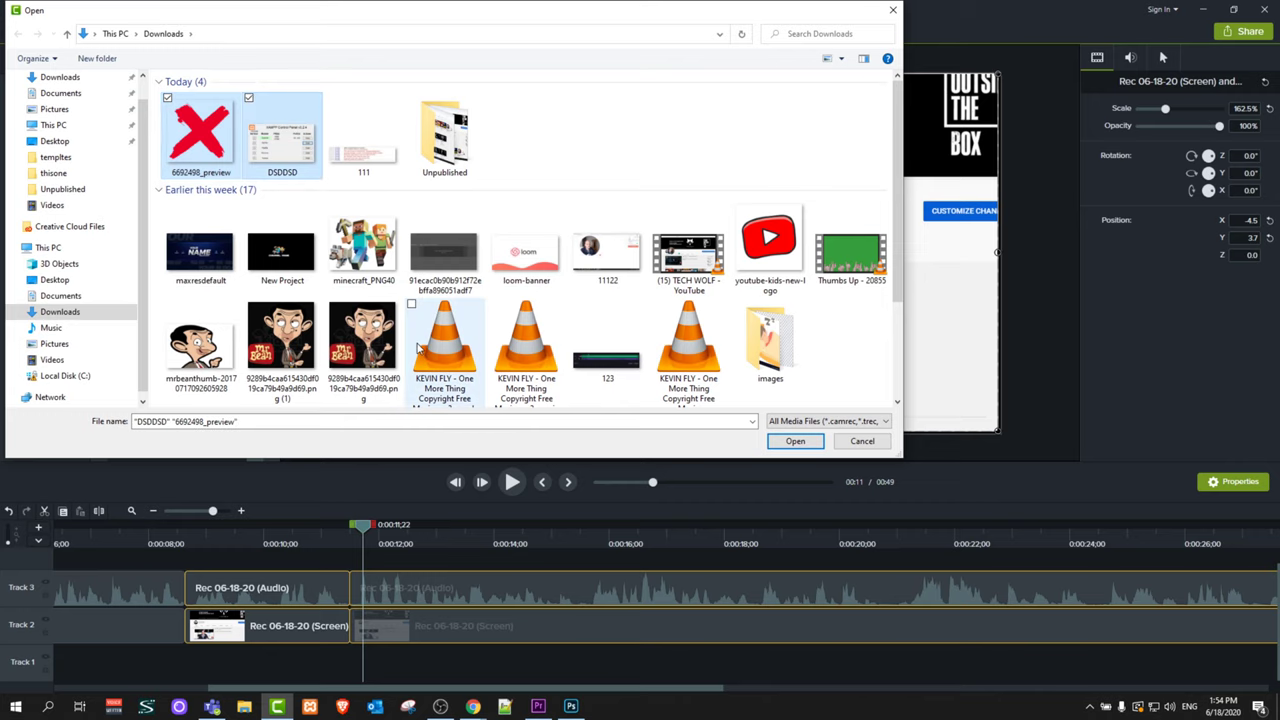
{"action": "left_click", "coordinate": [803, 444]}
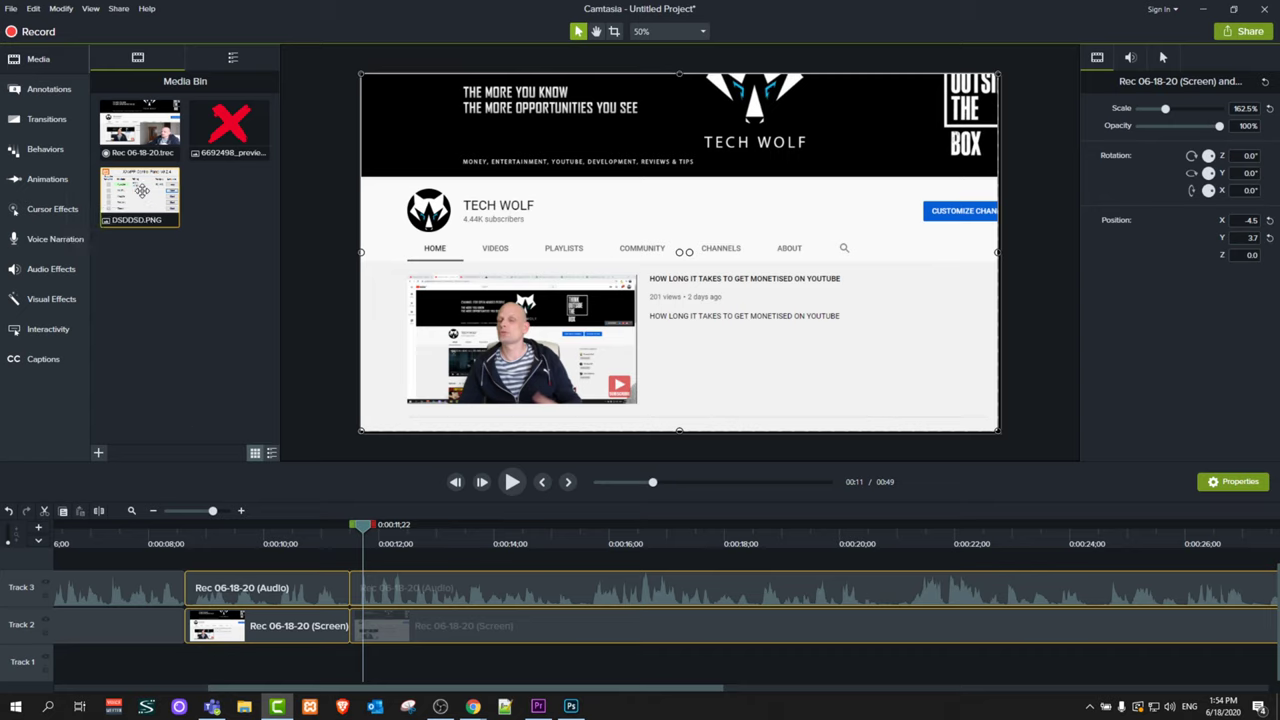
- Add DSDDSD.PNG to the canvas, enlarge it to about 231.2%, and place it over the upper middle of the recording
{"action": "left_click_drag", "start_coordinate": [142, 197], "coordinate": [598, 212]}
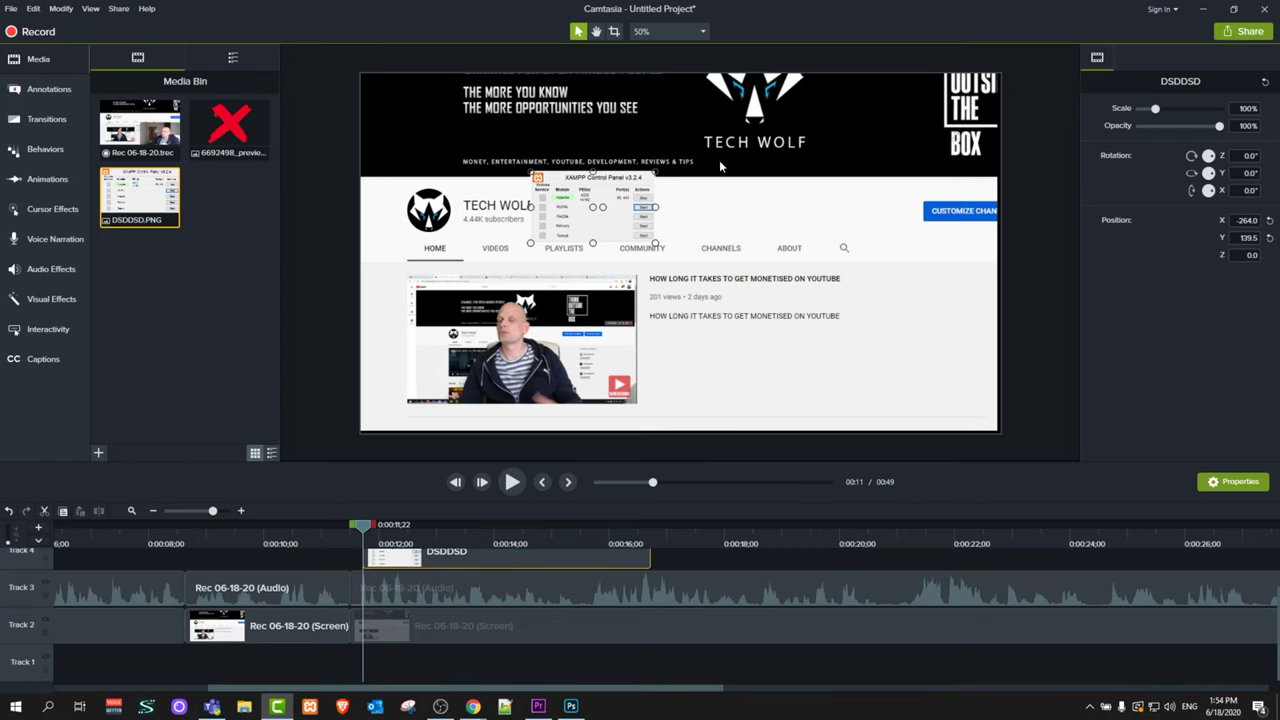
{"action": "left_click_drag", "start_coordinate": [655, 243], "coordinate": [813, 339]}
{"action": "left_click_drag", "start_coordinate": [698, 274], "coordinate": [674, 252]}
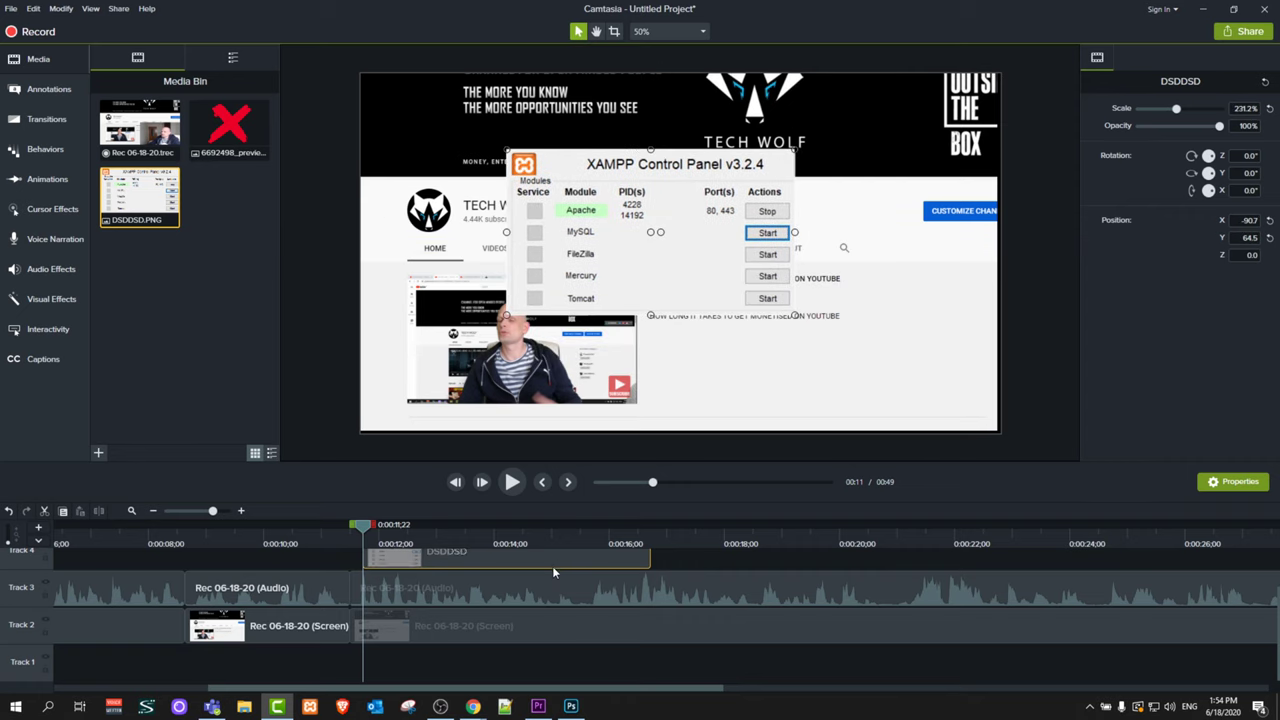
- Align the start of the Track 4 DSDDSD clip with the cut below it, and shorten the clip to about one second
{"action": "scroll", "coordinate": [540, 600], "scroll_direction": "up", "scroll_amount": 1}
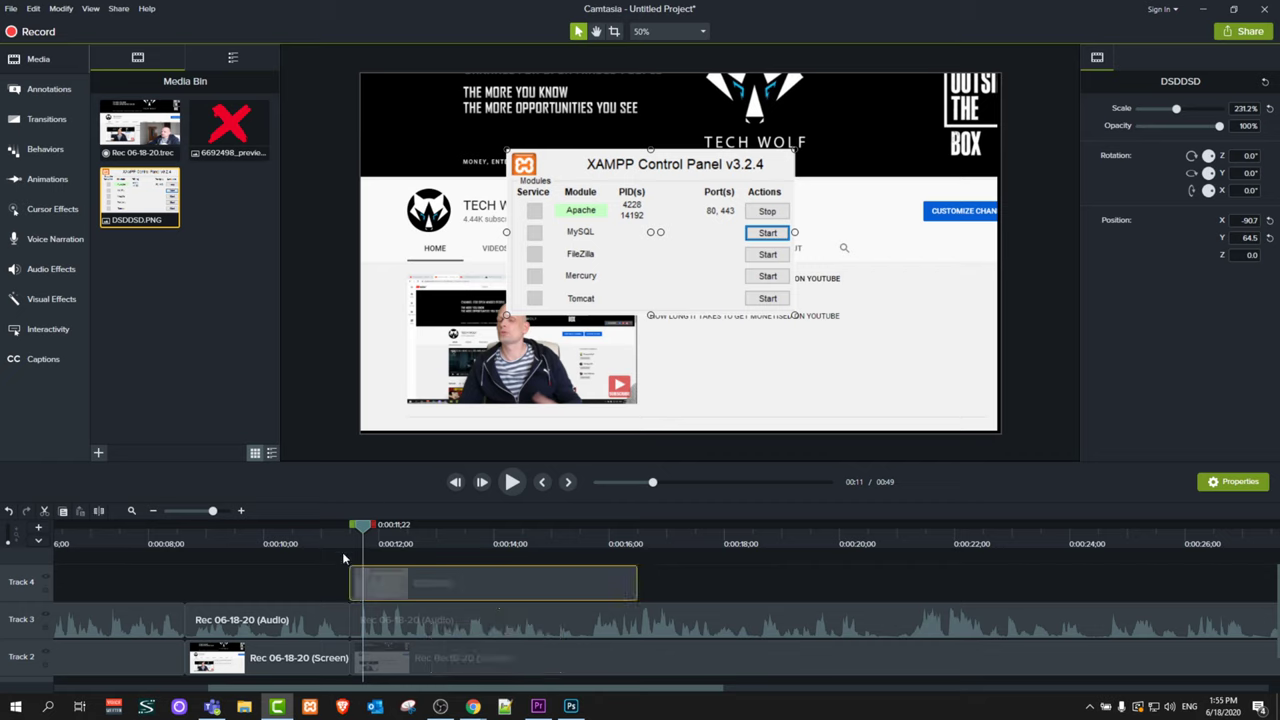
{"action": "left_click_drag", "start_coordinate": [636, 583], "coordinate": [409, 587]}
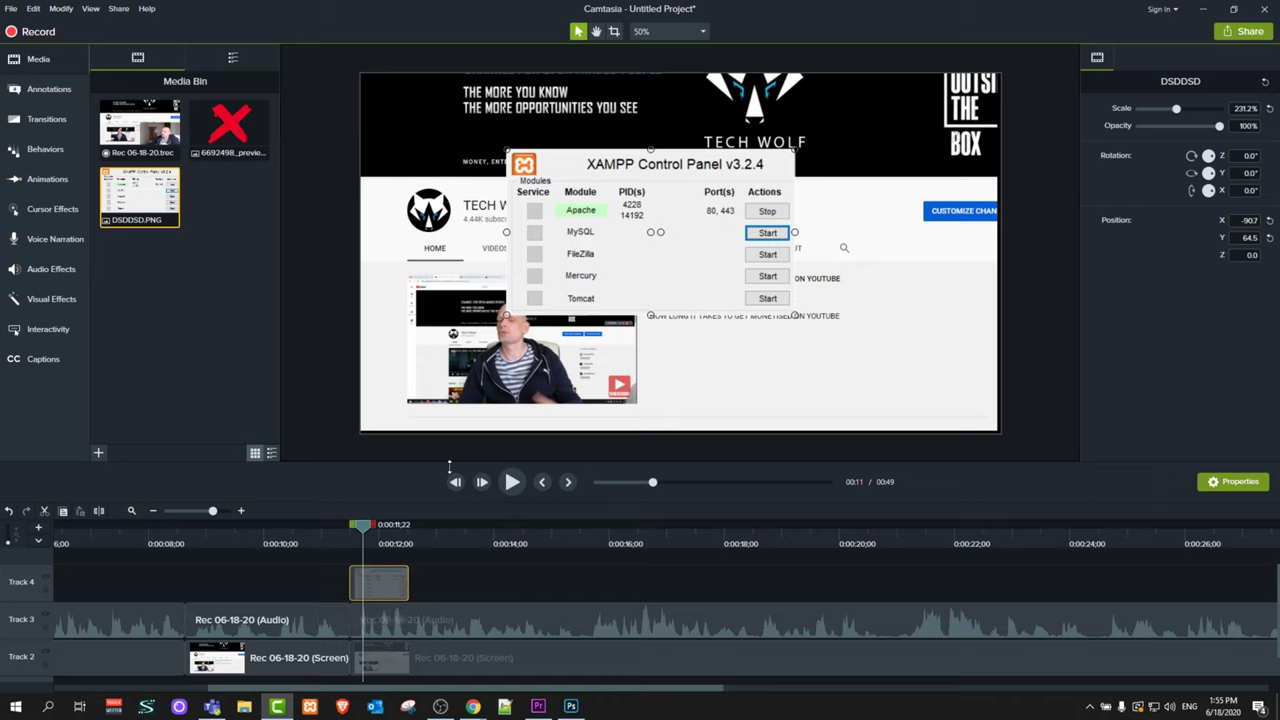
- Preview the section with the DSDDSD image twice, and return the playhead to just before the image
{"action": "left_click", "coordinate": [512, 482]}
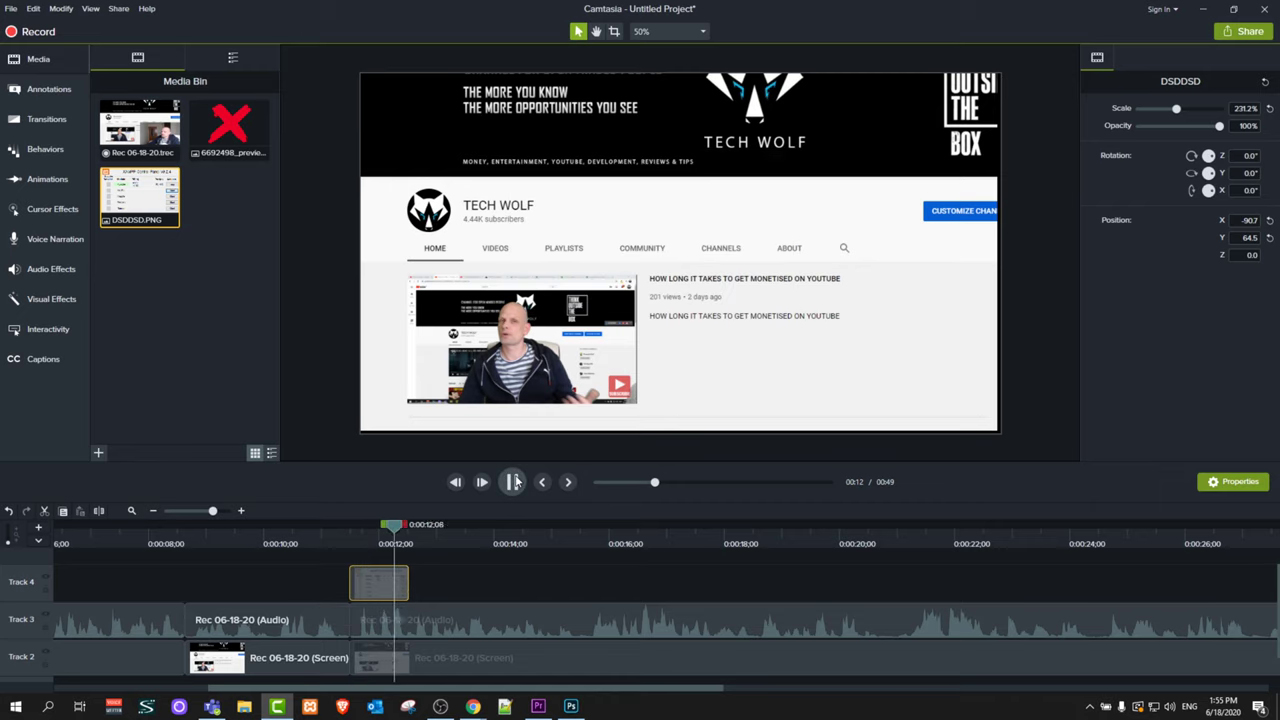
{"action": "left_click", "coordinate": [328, 540]}
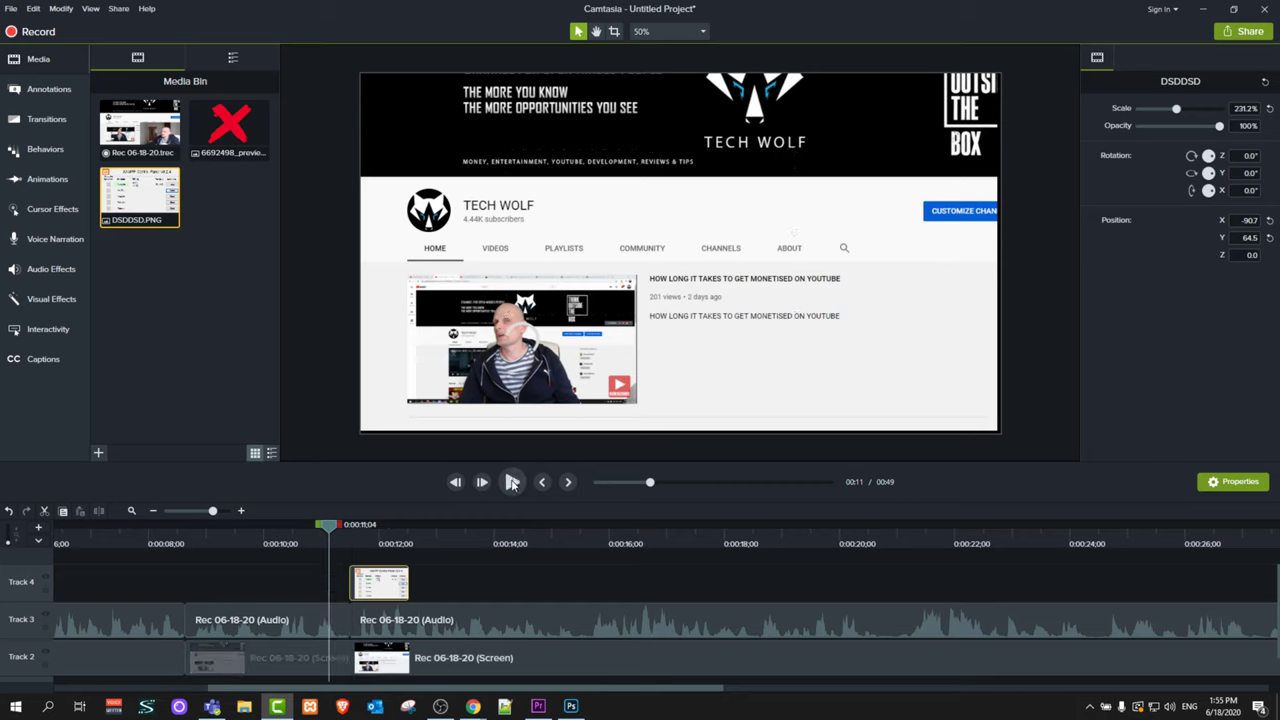
{"action": "left_click", "coordinate": [512, 482]}
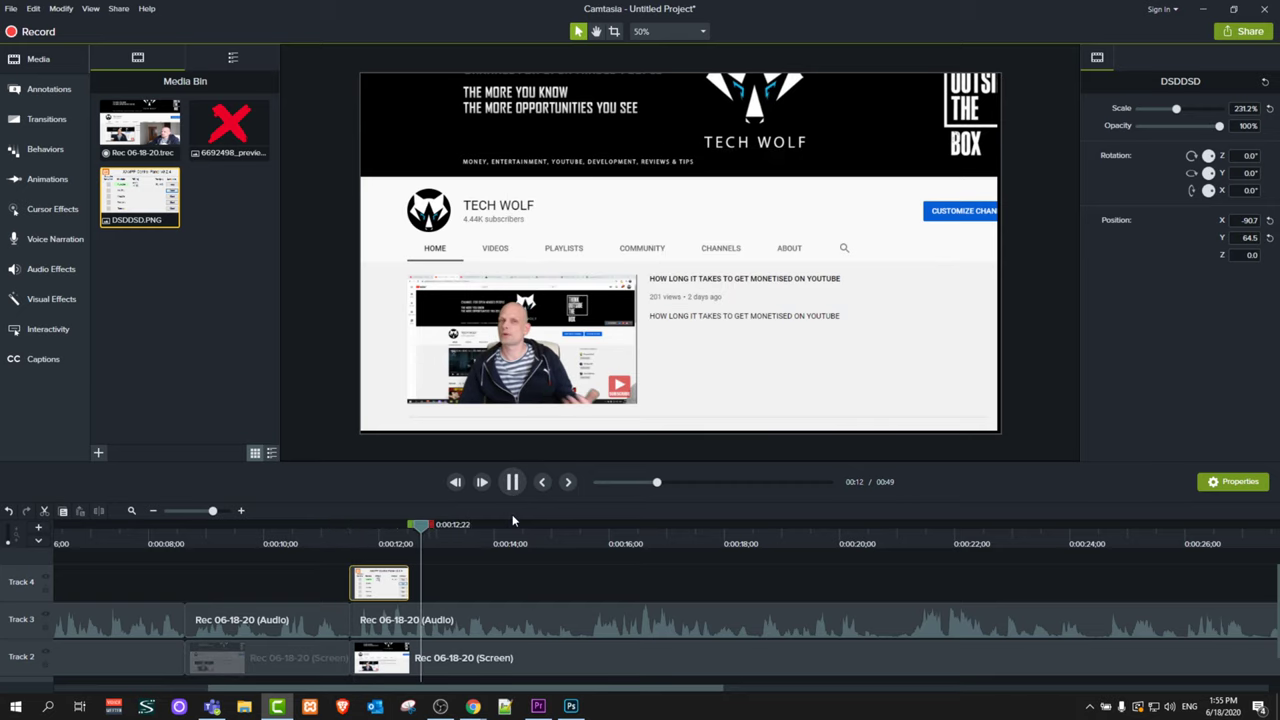
{"action": "left_click", "coordinate": [338, 538]}
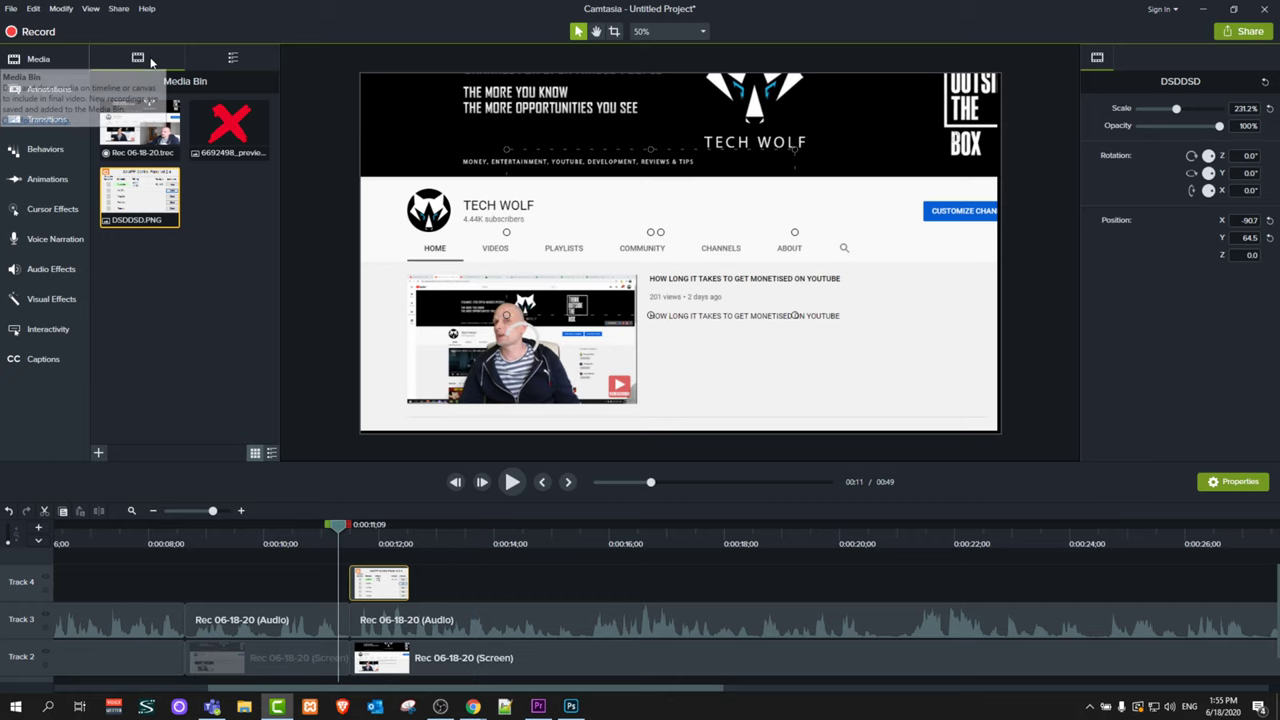
- Add the busstop-01 and house-02 icons from the library's building icons to the canvas, placing the house over the recording's lower left
{"action": "left_click", "coordinate": [42, 60]}
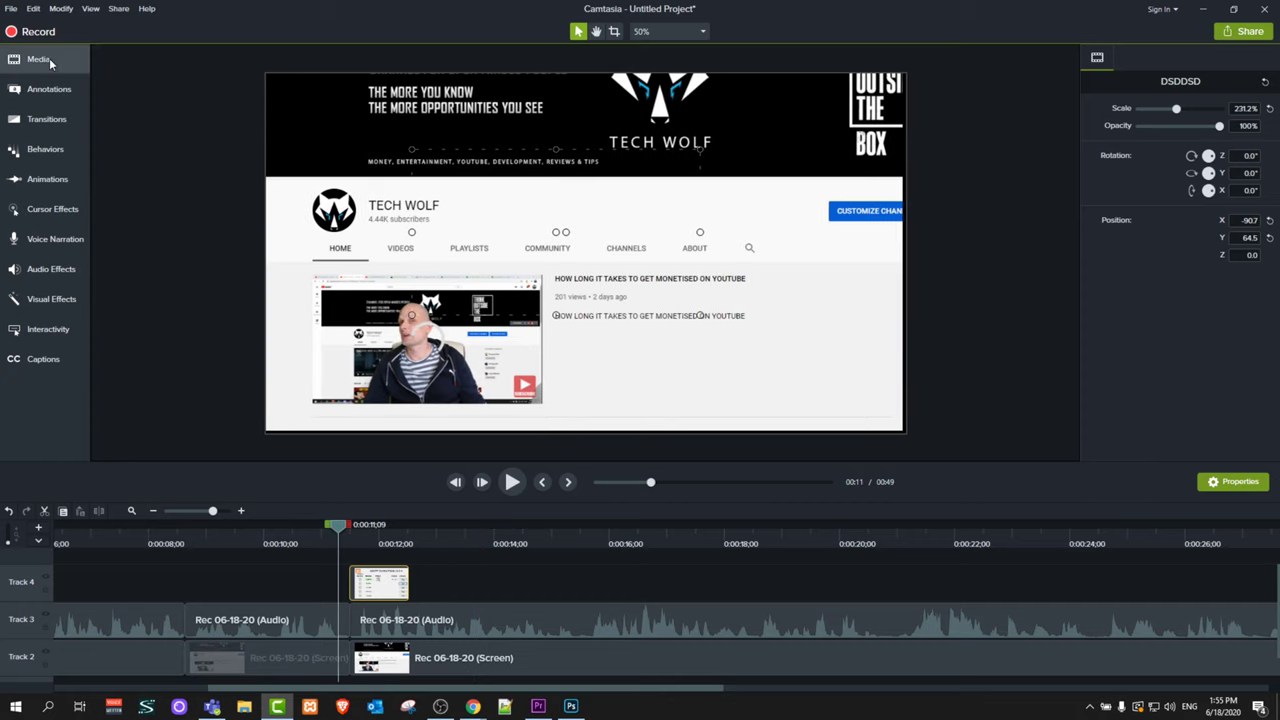
{"action": "left_click", "coordinate": [42, 60]}
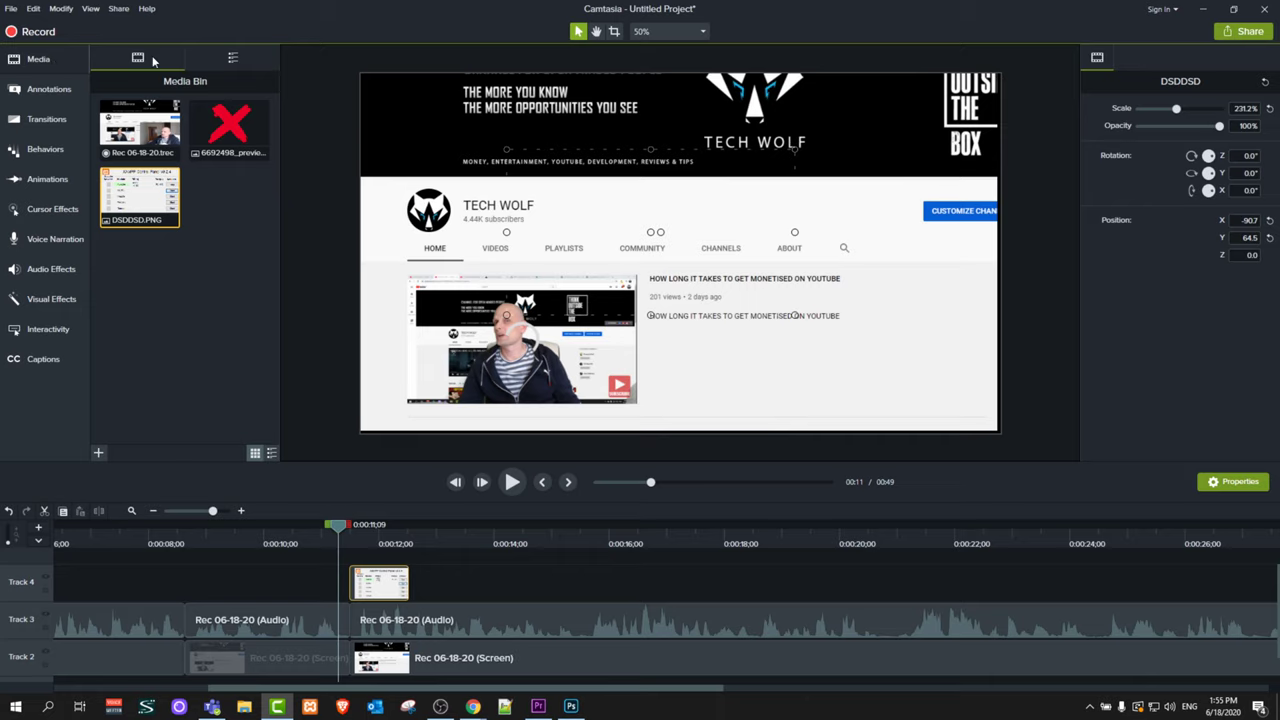
{"action": "left_click", "coordinate": [231, 58]}
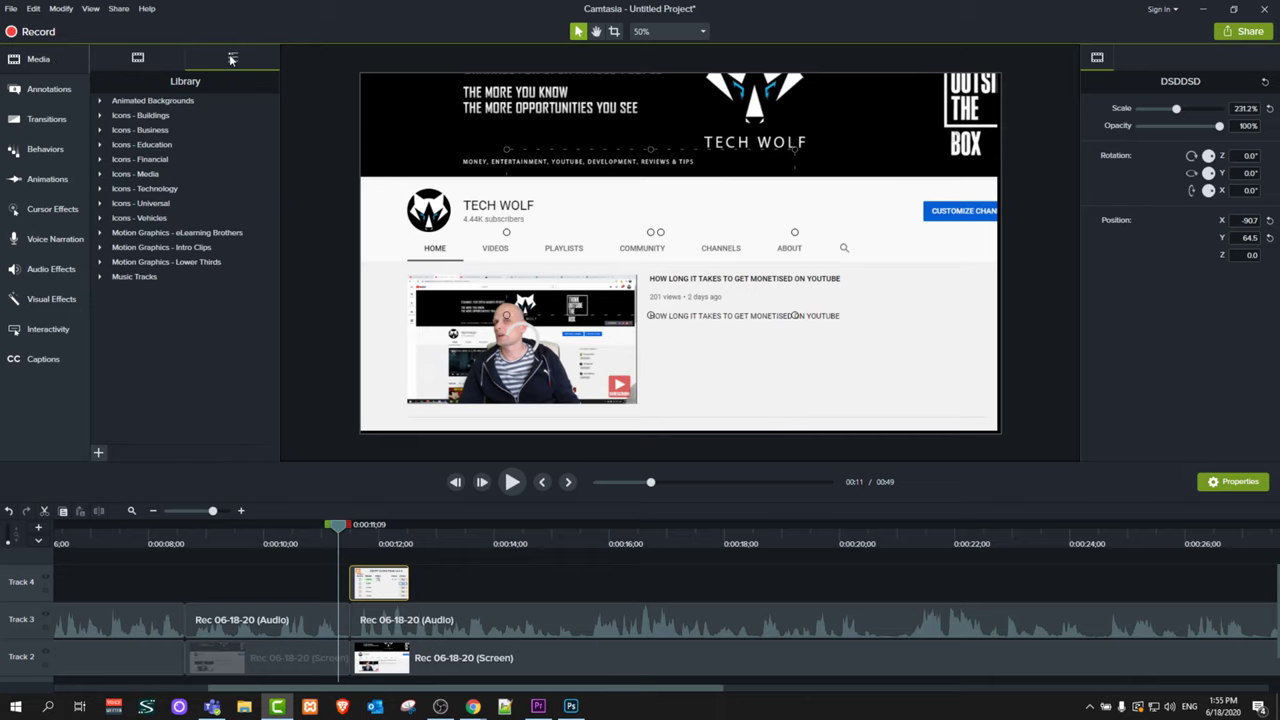
{"action": "left_click", "coordinate": [100, 115]}
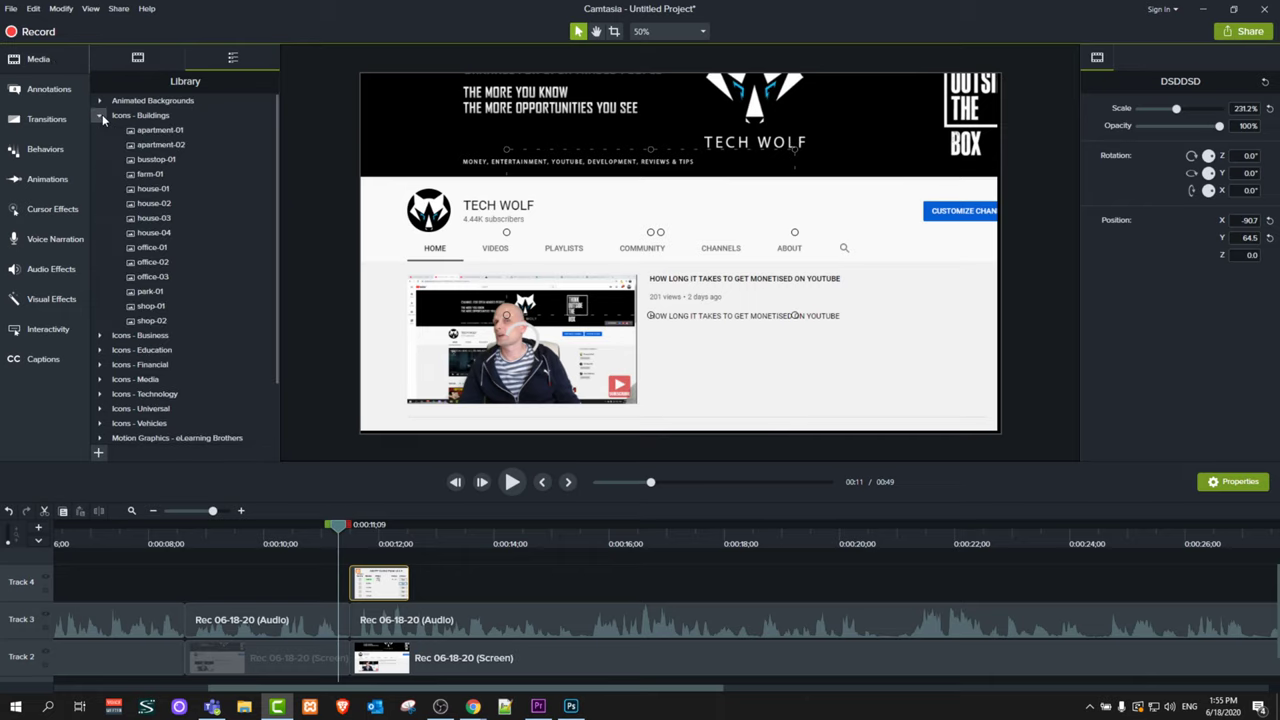
{"action": "double_click", "coordinate": [152, 159]}
{"action": "left_click_drag", "start_coordinate": [147, 207], "coordinate": [492, 282]}
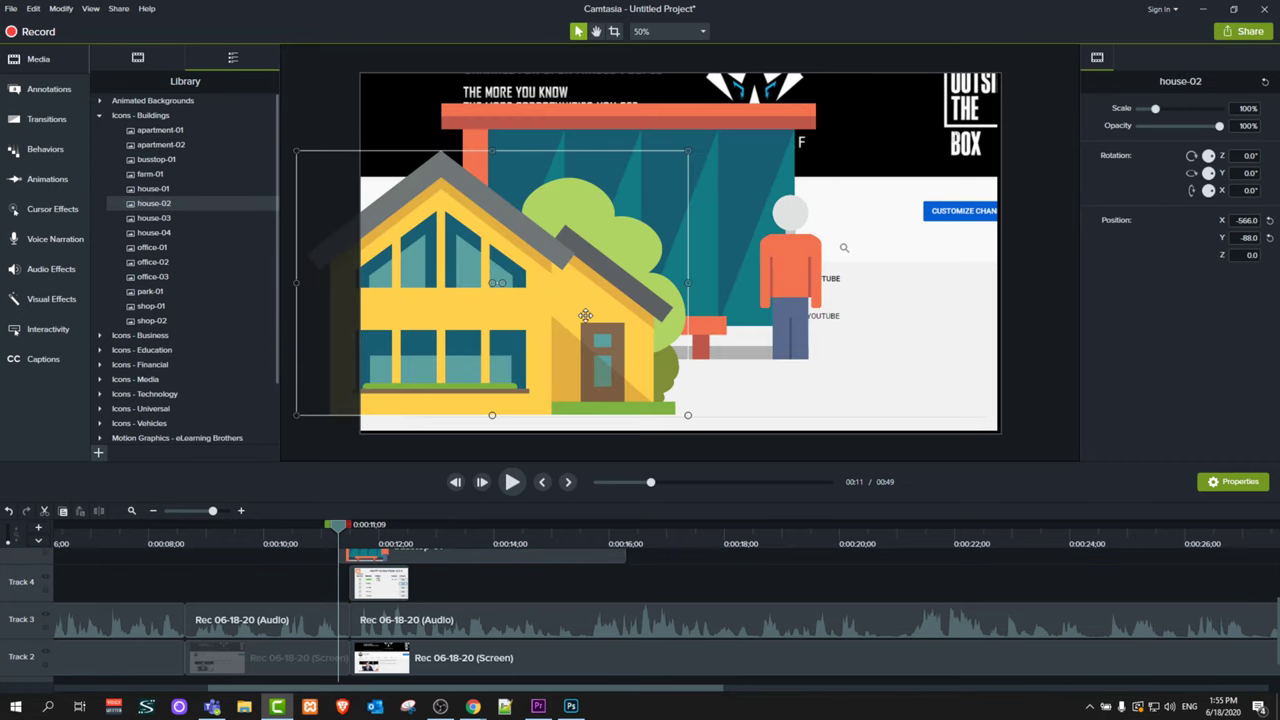
- Undo adding the house and bus stop icons
{"action": "key", "text": "ctrl+z"}
{"action": "key", "text": "ctrl+z"}
{"action": "key", "text": "ctrl+z"}
{"action": "key", "text": "ctrl+z"}
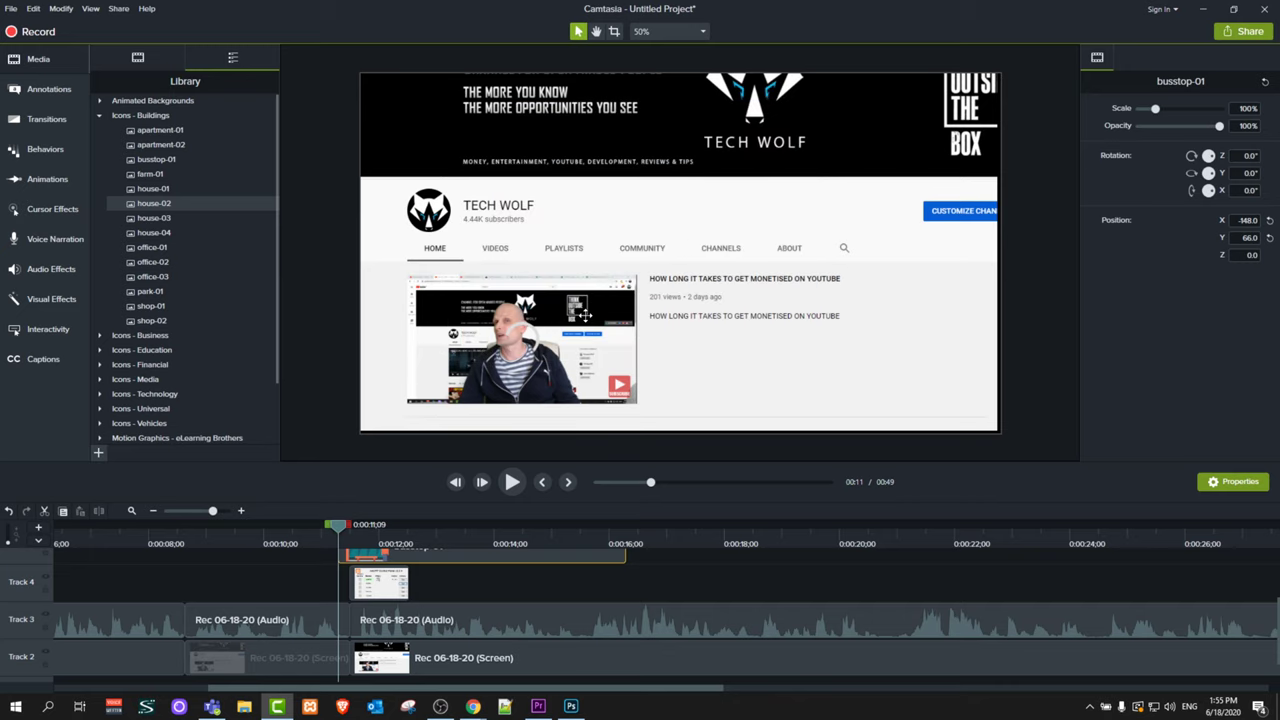
{"action": "key", "text": "ctrl+z"}
- Try placing another library icon in the middle of the canvas, and delete it
{"action": "scroll", "coordinate": [215, 276], "scroll_direction": "down", "scroll_amount": 1}
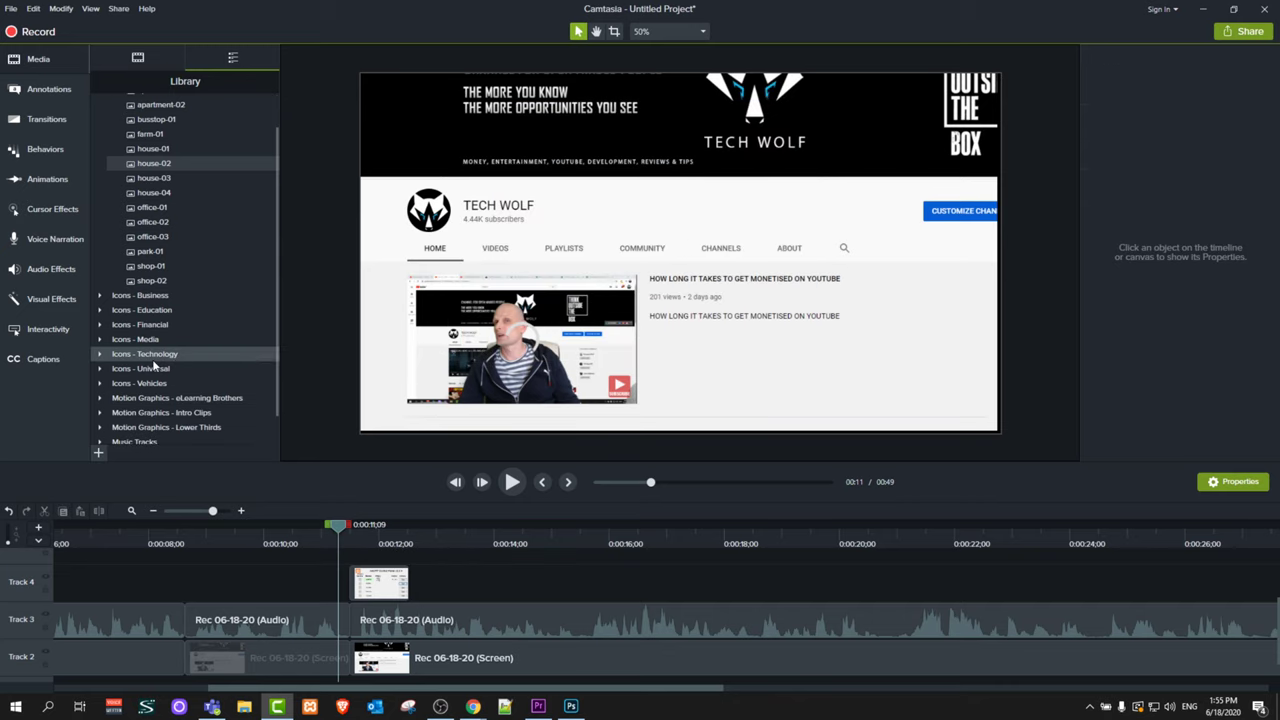
{"action": "left_click", "coordinate": [99, 340]}
{"action": "left_click_drag", "start_coordinate": [155, 292], "coordinate": [577, 284]}
{"action": "key", "text": "Delete"}
- Add the red Basic speech bubble callout at 0:00:13;13 over the middle of the recording, and enlarge it to roughly twice its width
{"action": "left_click", "coordinate": [38, 90]}
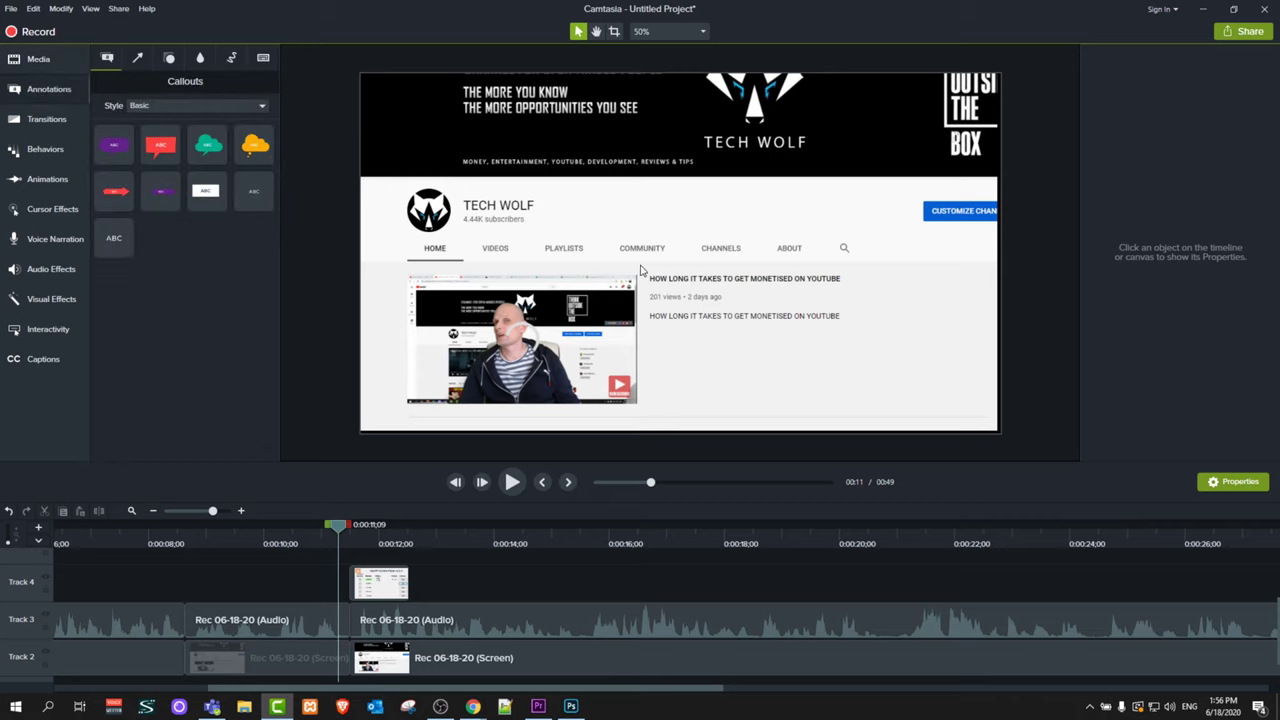
{"action": "left_click_drag", "start_coordinate": [343, 528], "coordinate": [461, 535]}
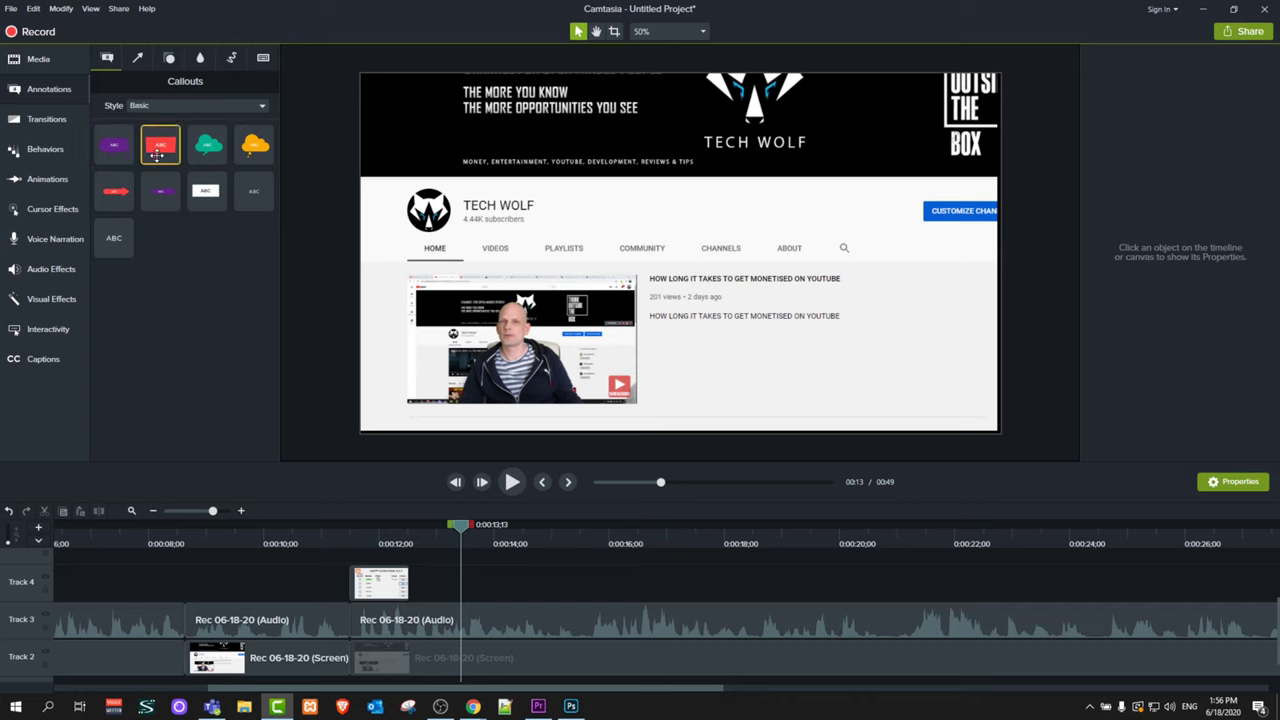
{"action": "left_click_drag", "start_coordinate": [165, 150], "coordinate": [660, 221]}
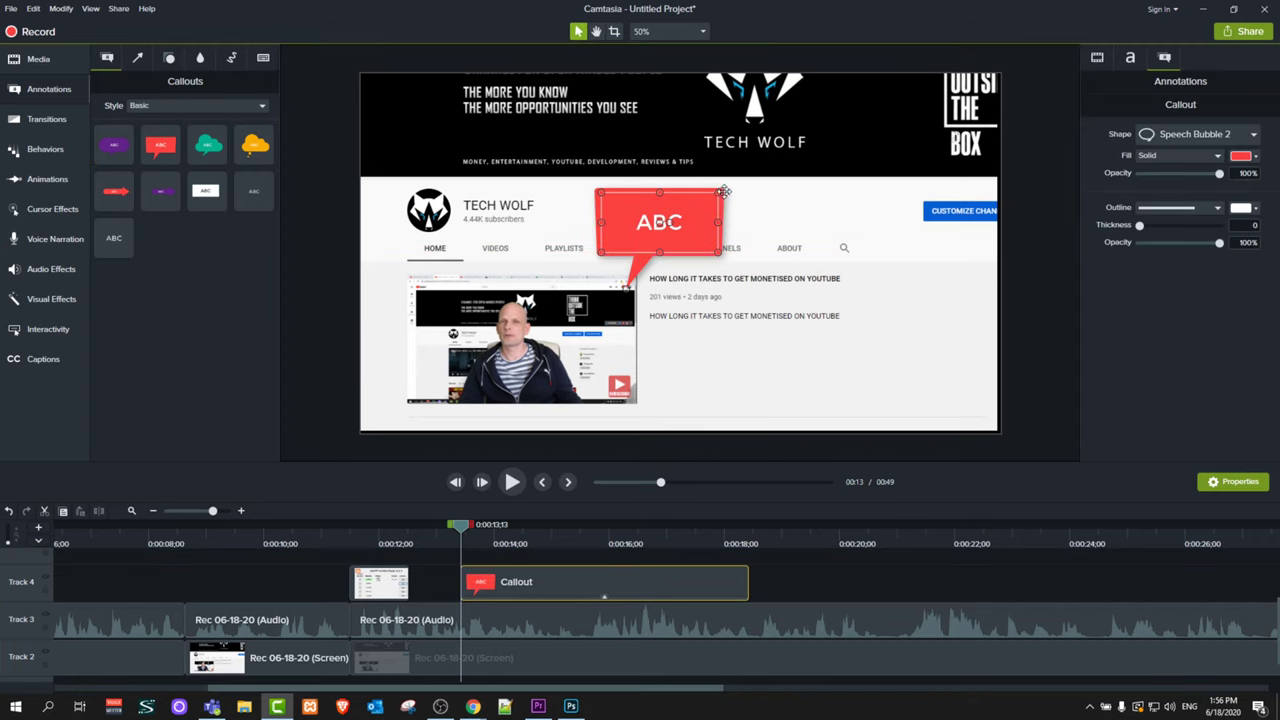
{"action": "left_click_drag", "start_coordinate": [718, 192], "coordinate": [868, 158]}
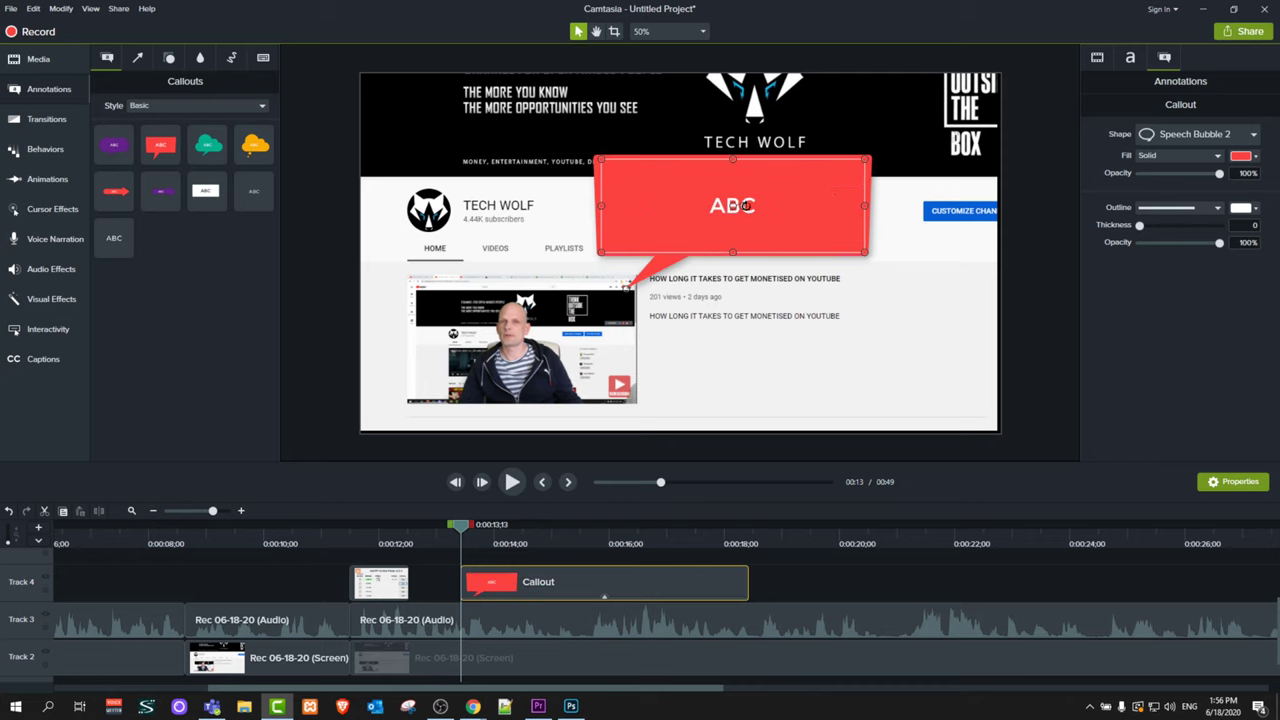
- Format the speech bubble's ABC text as Nirmala UI Semilight, Bold, size 131
{"action": "double_click", "coordinate": [738, 205]}
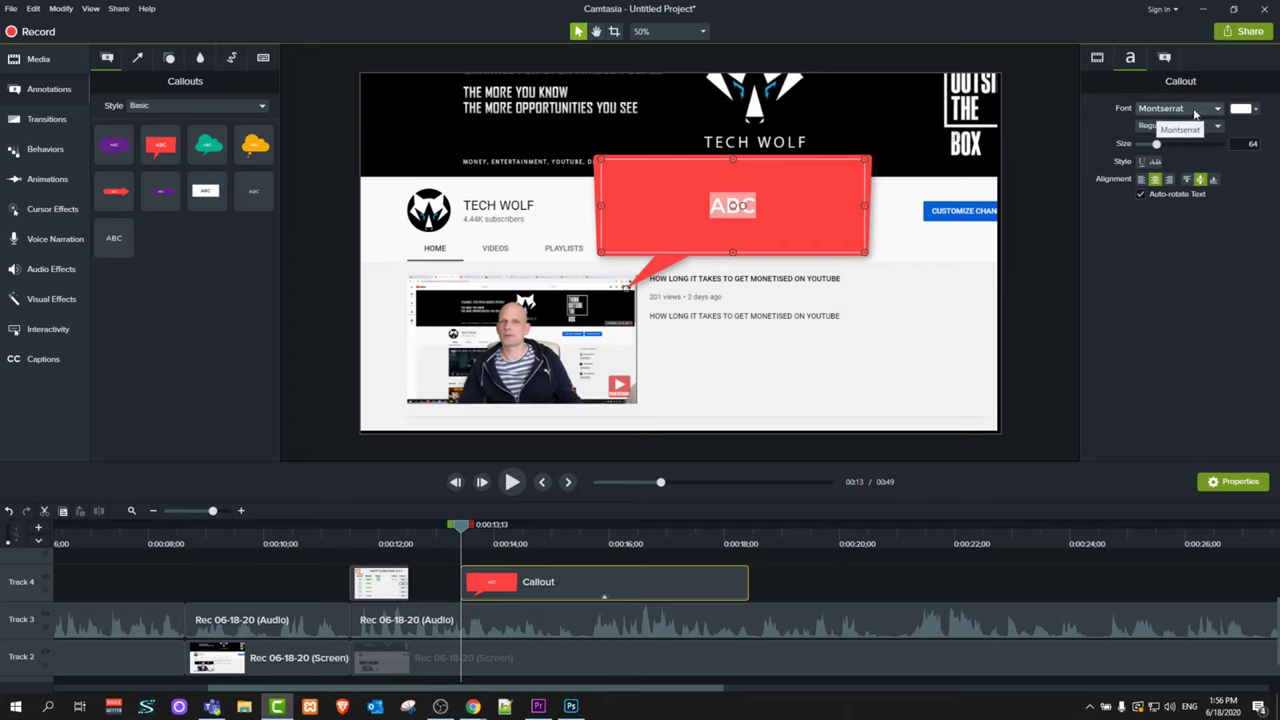
{"action": "left_click", "coordinate": [1205, 113]}
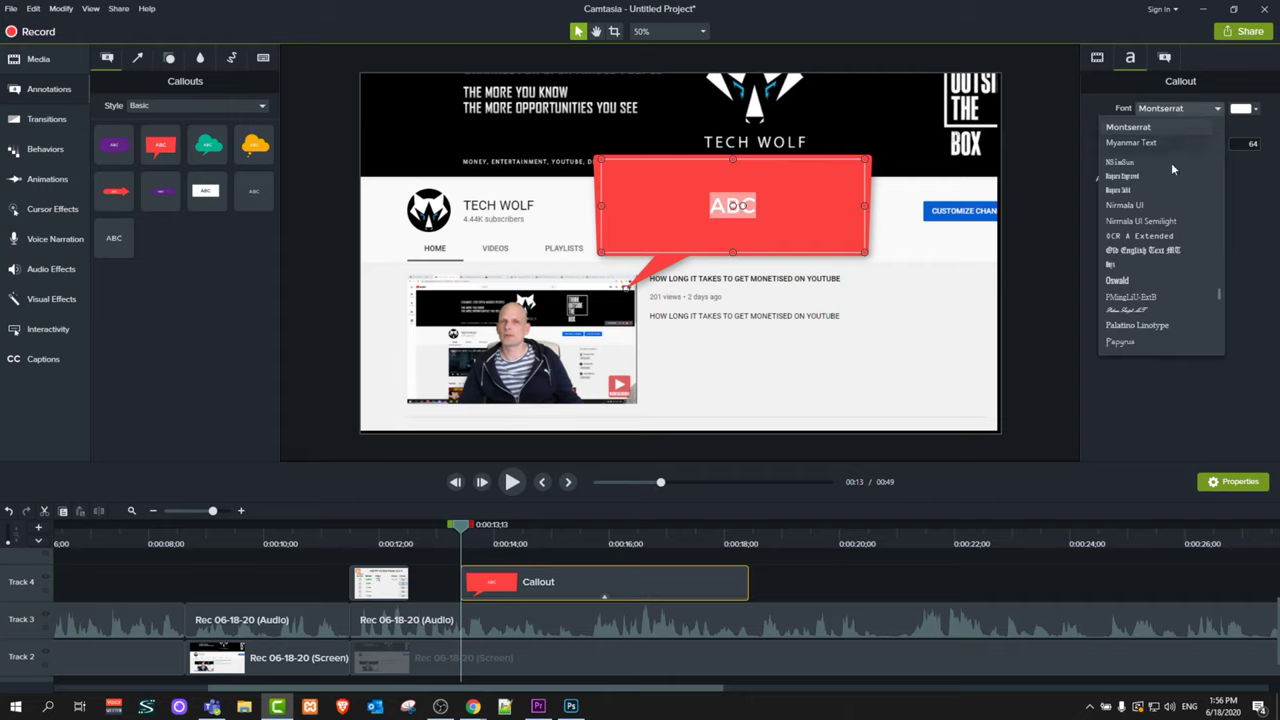
{"action": "left_click", "coordinate": [1151, 224]}
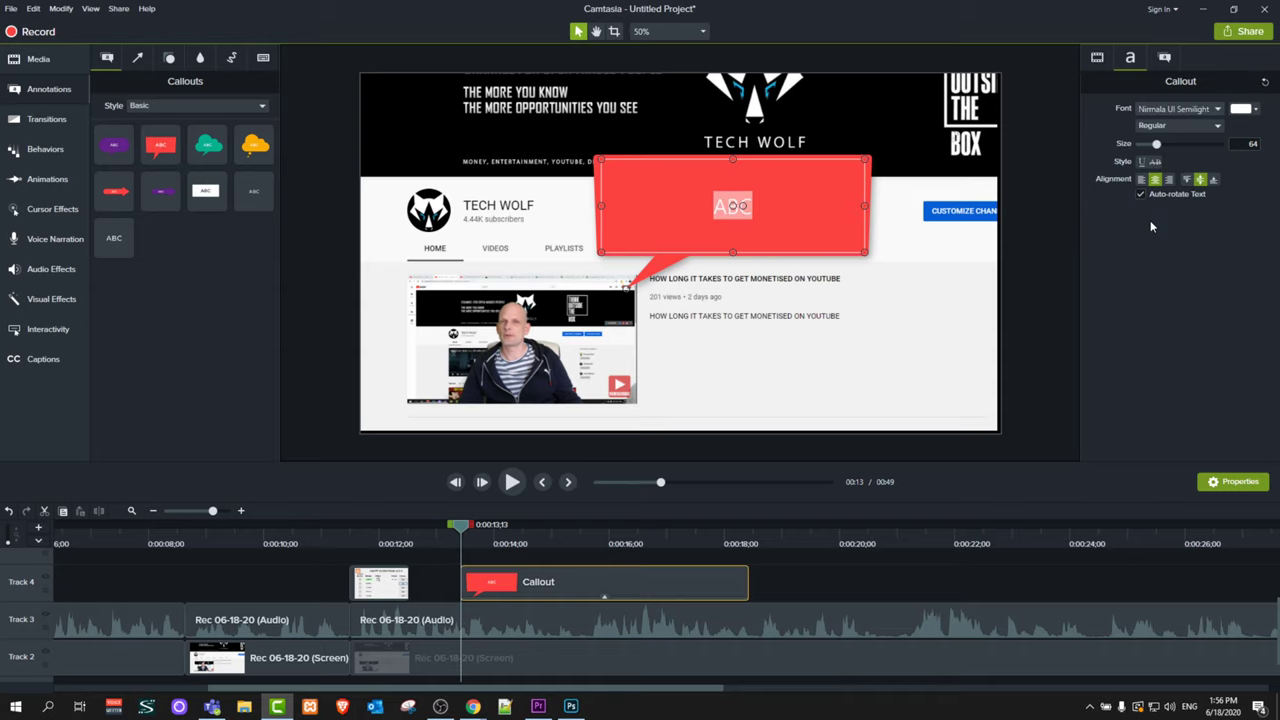
{"action": "left_click", "coordinate": [1186, 127]}
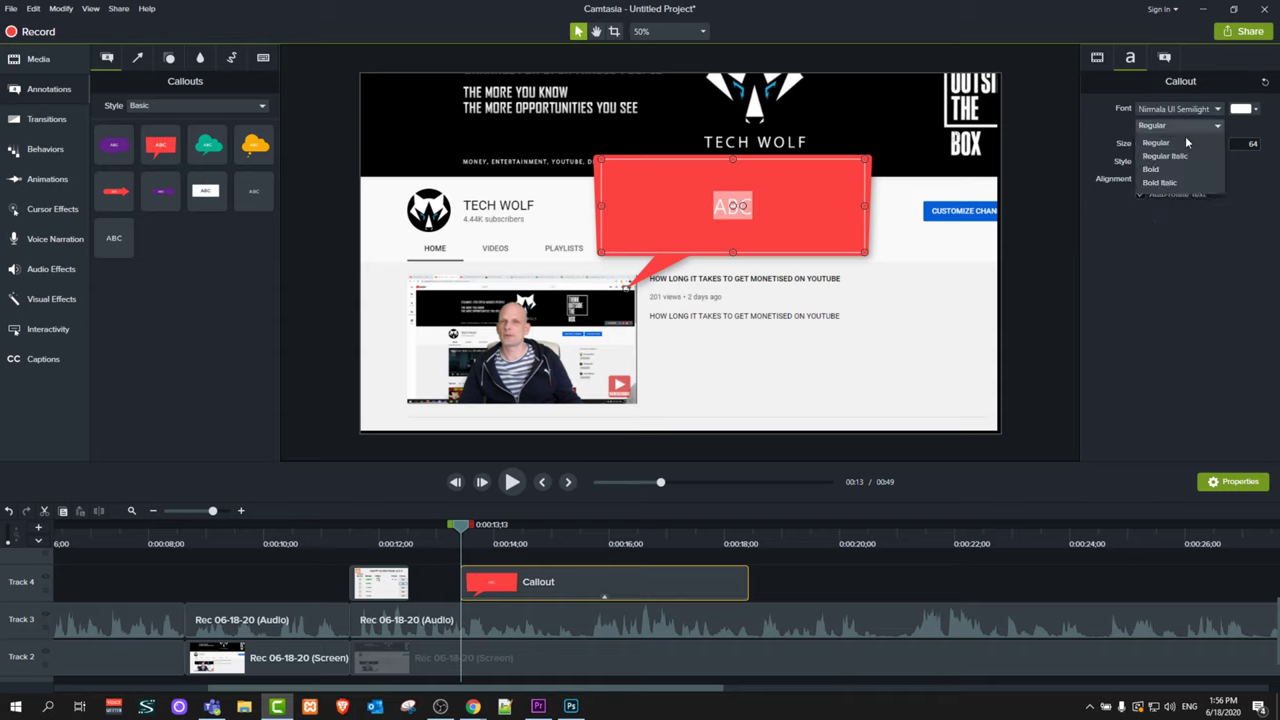
{"action": "left_click", "coordinate": [1183, 158]}
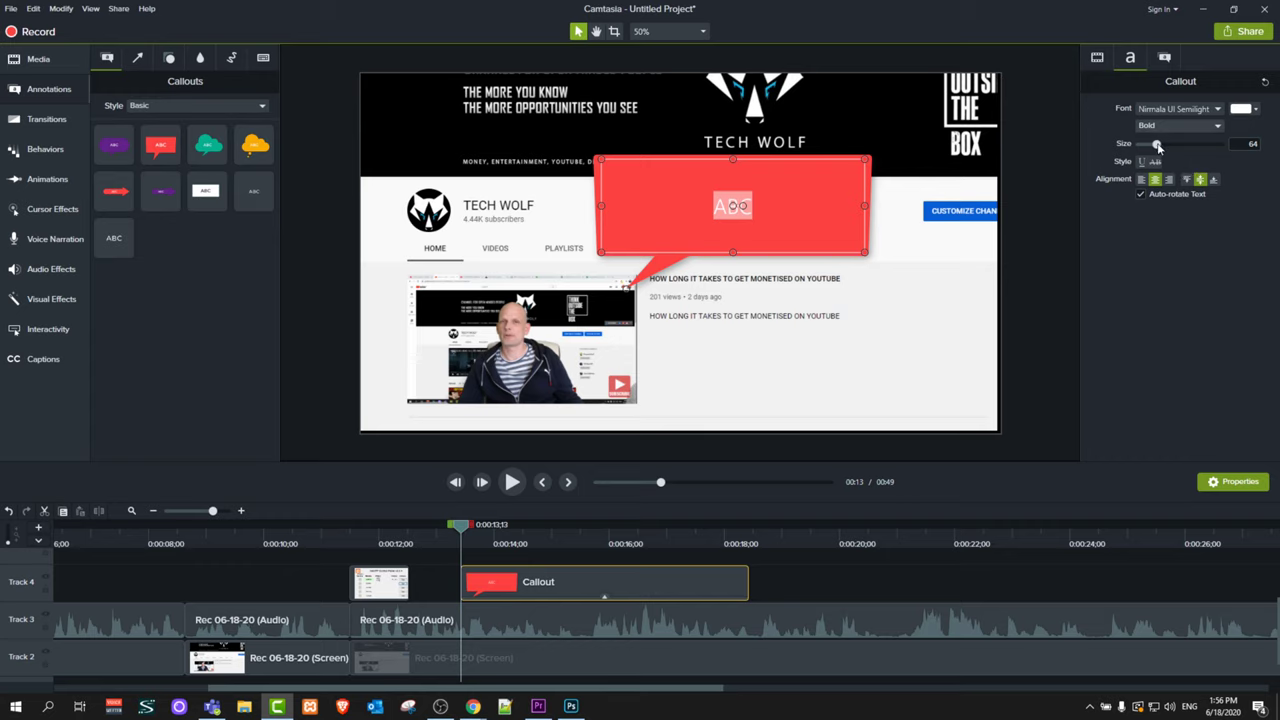
{"action": "left_click_drag", "start_coordinate": [1159, 145], "coordinate": [1181, 151]}
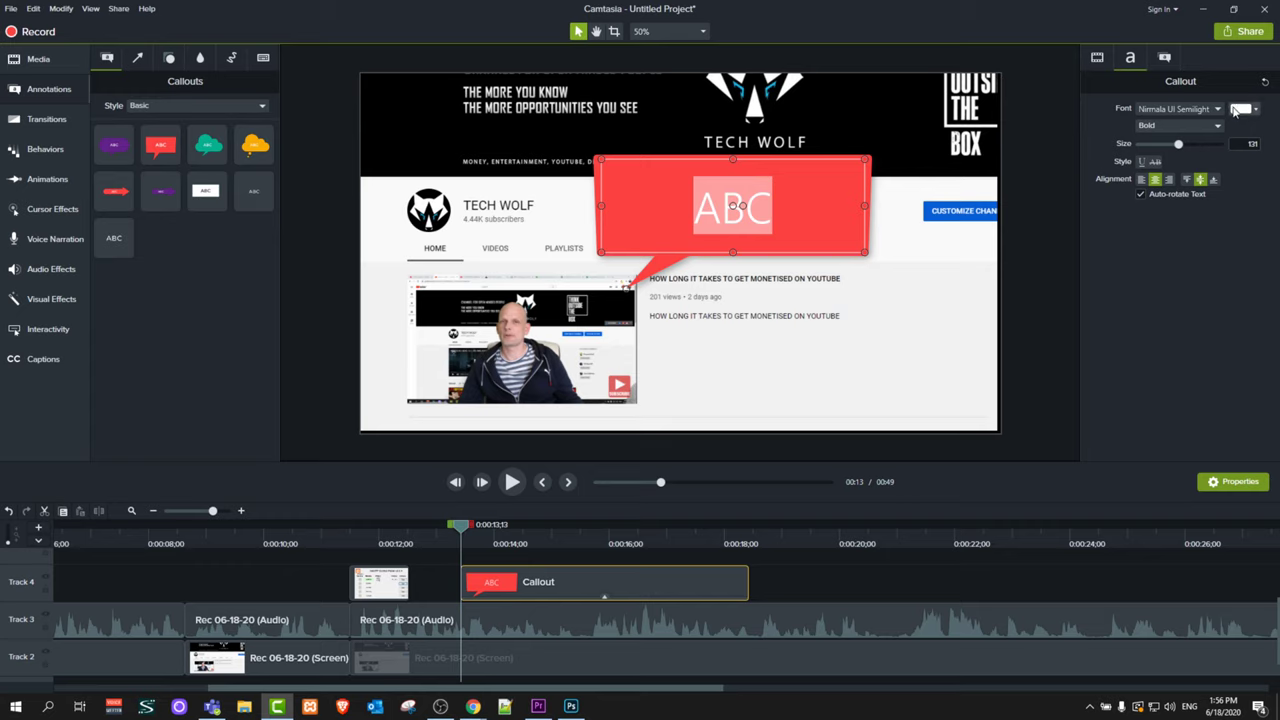
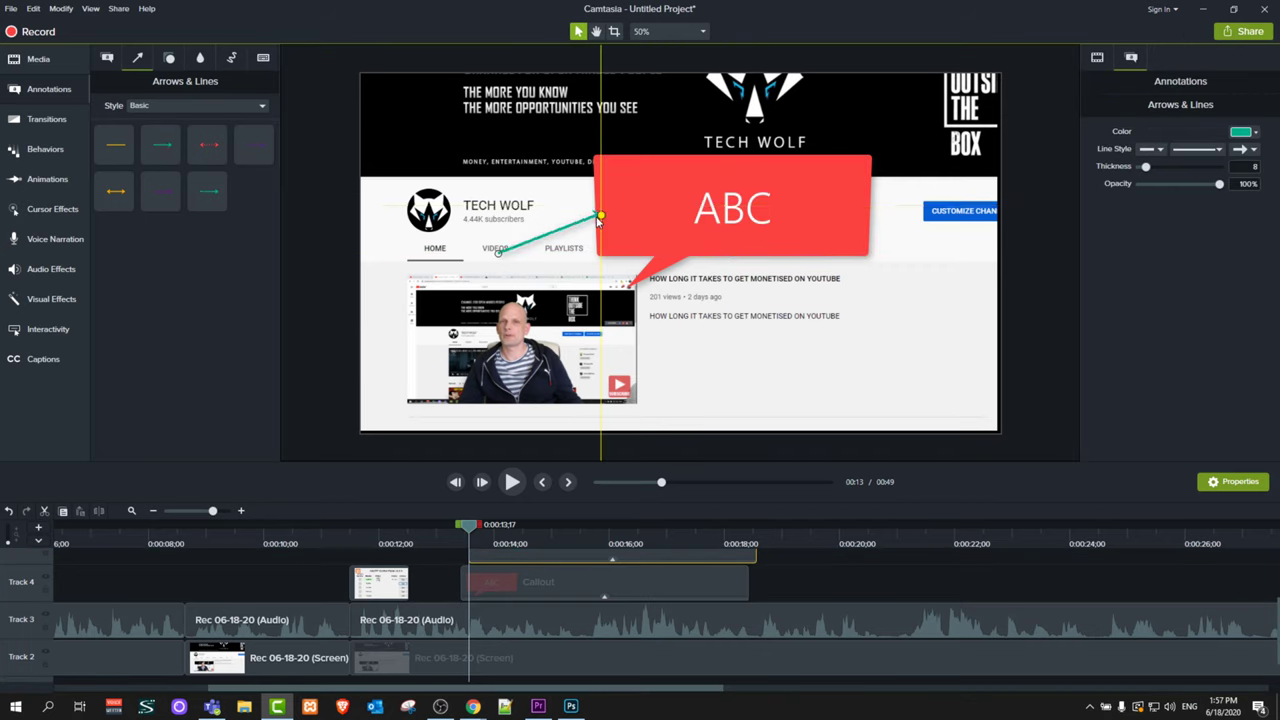
- Add the green octagon shape at the right edge of the webcam picture, and shift its Track 6 clip slightly earlier and lengthen its end
{"action": "left_click", "coordinate": [169, 57]}
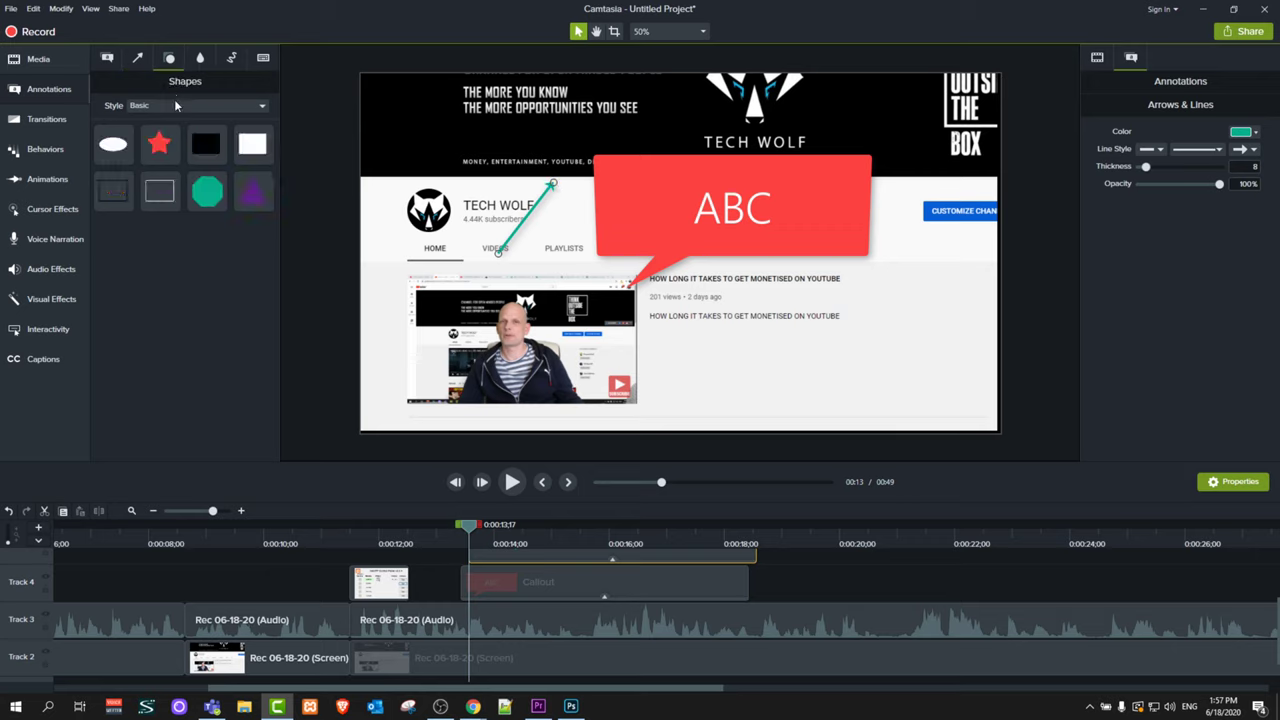
{"action": "left_click_drag", "start_coordinate": [208, 191], "coordinate": [611, 311]}
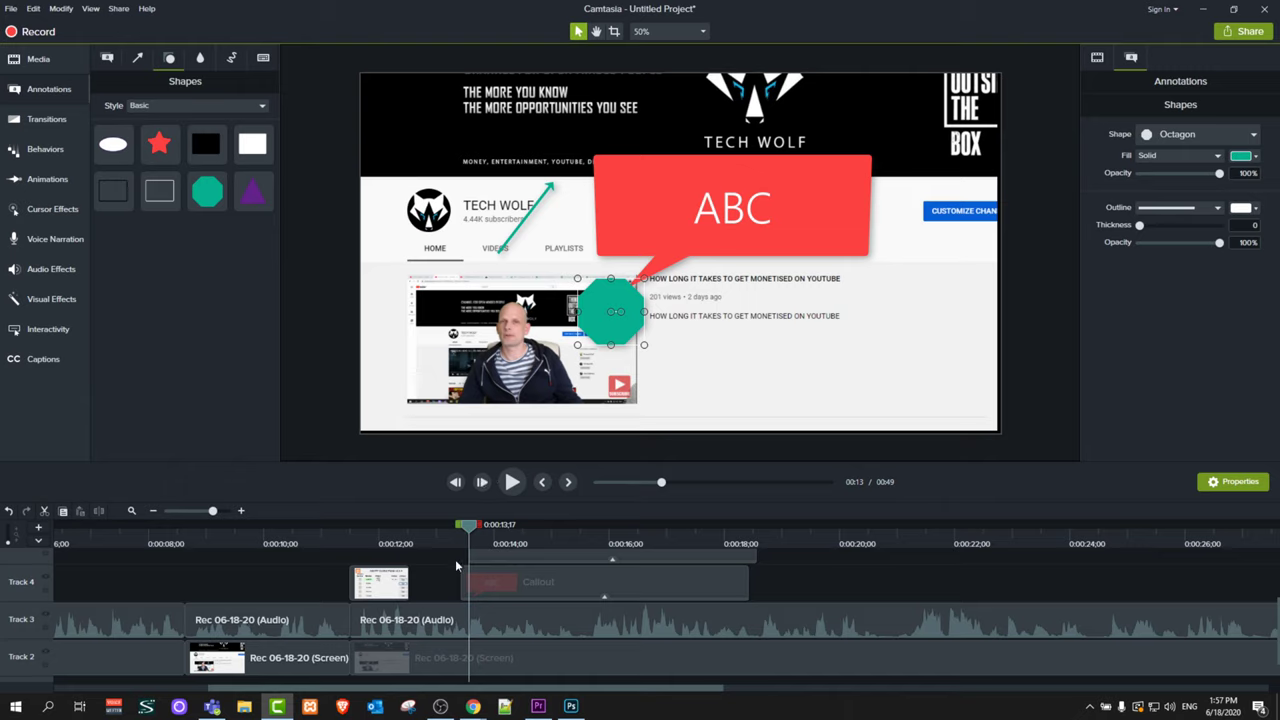
{"action": "scroll", "coordinate": [455, 559], "scroll_direction": "up", "scroll_amount": 3}
{"action": "left_click_drag", "start_coordinate": [515, 600], "coordinate": [473, 598]}
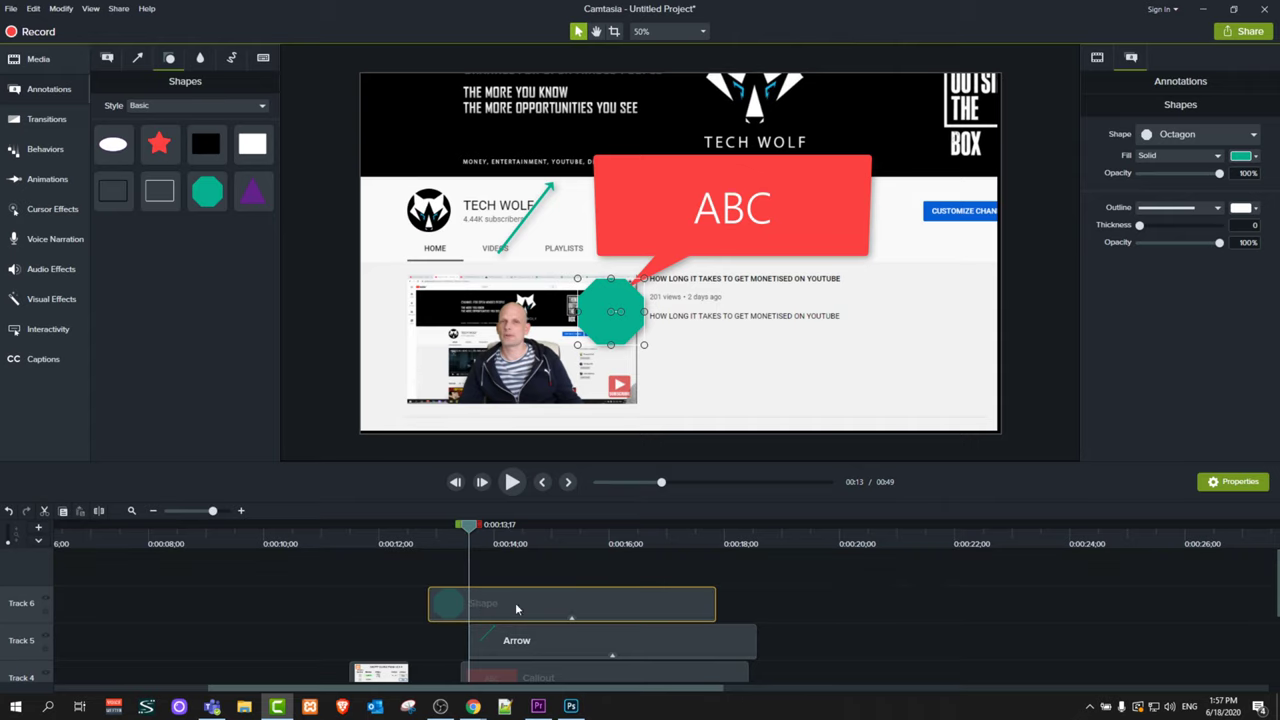
{"action": "mouse_move", "coordinate": [714, 606]}
{"action": "left_mouse_down"}
{"action": "mouse_move", "coordinate": [545, 606]}
{"action": "mouse_move", "coordinate": [733, 606]}
{"action": "left_mouse_up"}
- Add the red sketch motion arrow over the channel name, and play the timeline to about 0:00:15;10
{"action": "scroll", "coordinate": [503, 588], "scroll_direction": "down", "scroll_amount": 1}
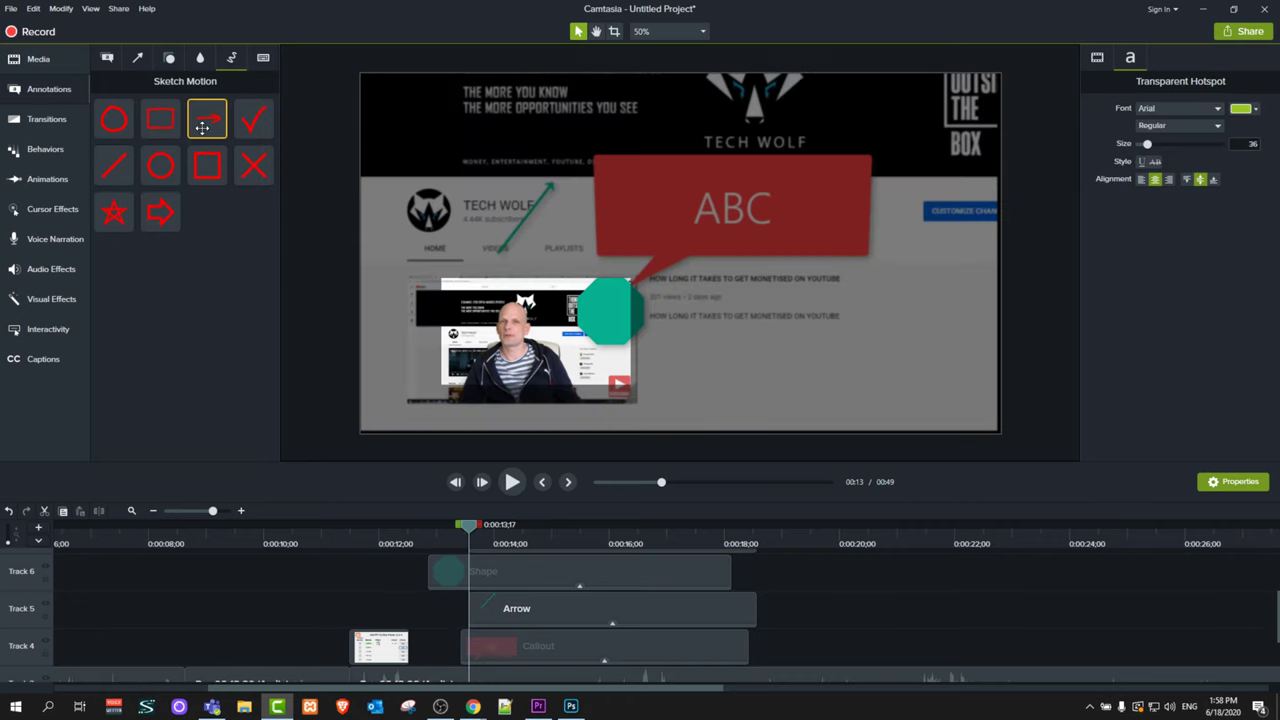
{"action": "left_click_drag", "start_coordinate": [200, 119], "coordinate": [498, 192]}
{"action": "left_click", "coordinate": [512, 482]}
{"action": "left_click", "coordinate": [520, 220]}
- Add the red sketch motion rectangle around the video title beside the webcam picture, and preview it being drawn
{"action": "mouse_move", "coordinate": [207, 165]}
{"action": "left_mouse_down"}
{"action": "mouse_move", "coordinate": [580, 312]}
{"action": "mouse_move", "coordinate": [738, 318]}
{"action": "left_mouse_up"}
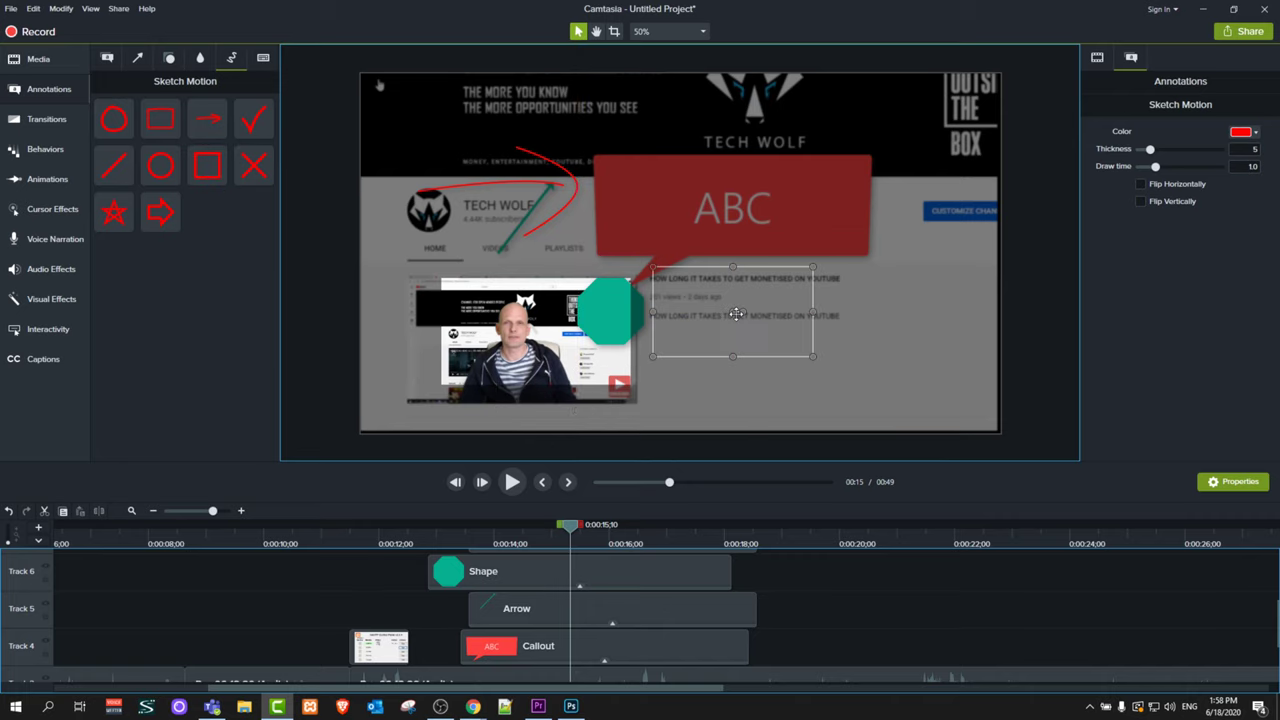
{"action": "left_click", "coordinate": [511, 483]}
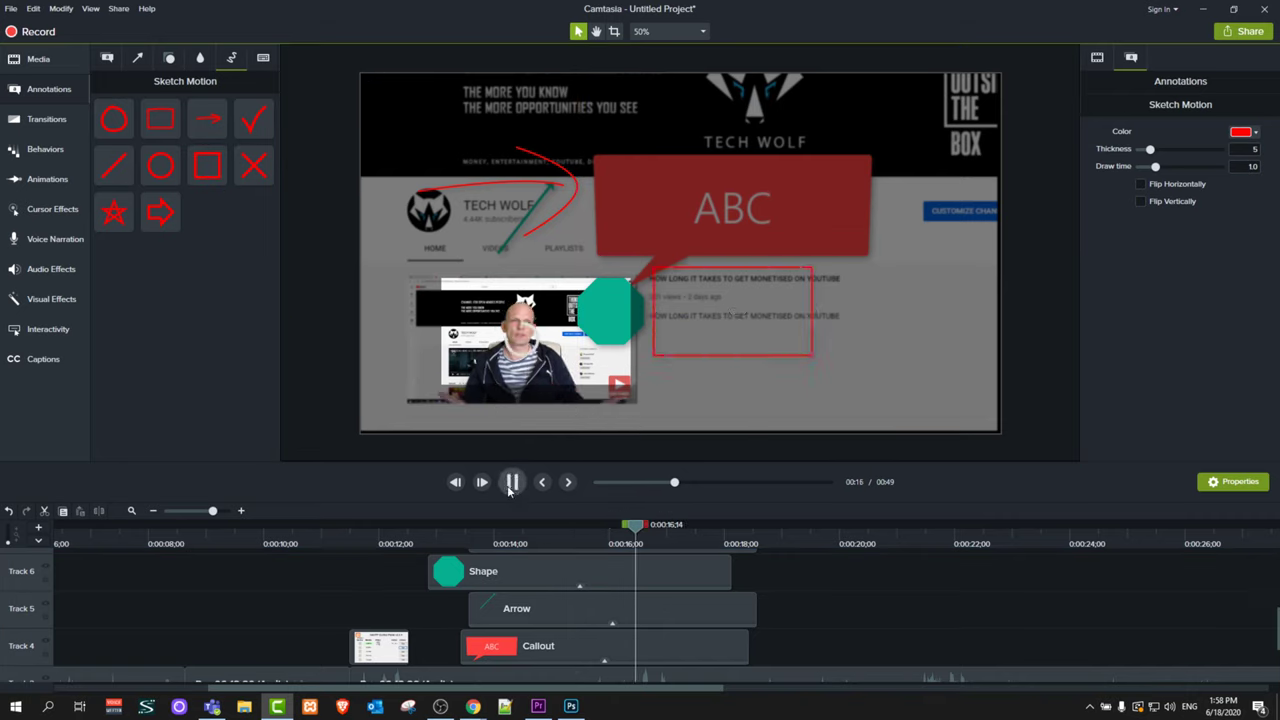
{"action": "left_click", "coordinate": [511, 483]}
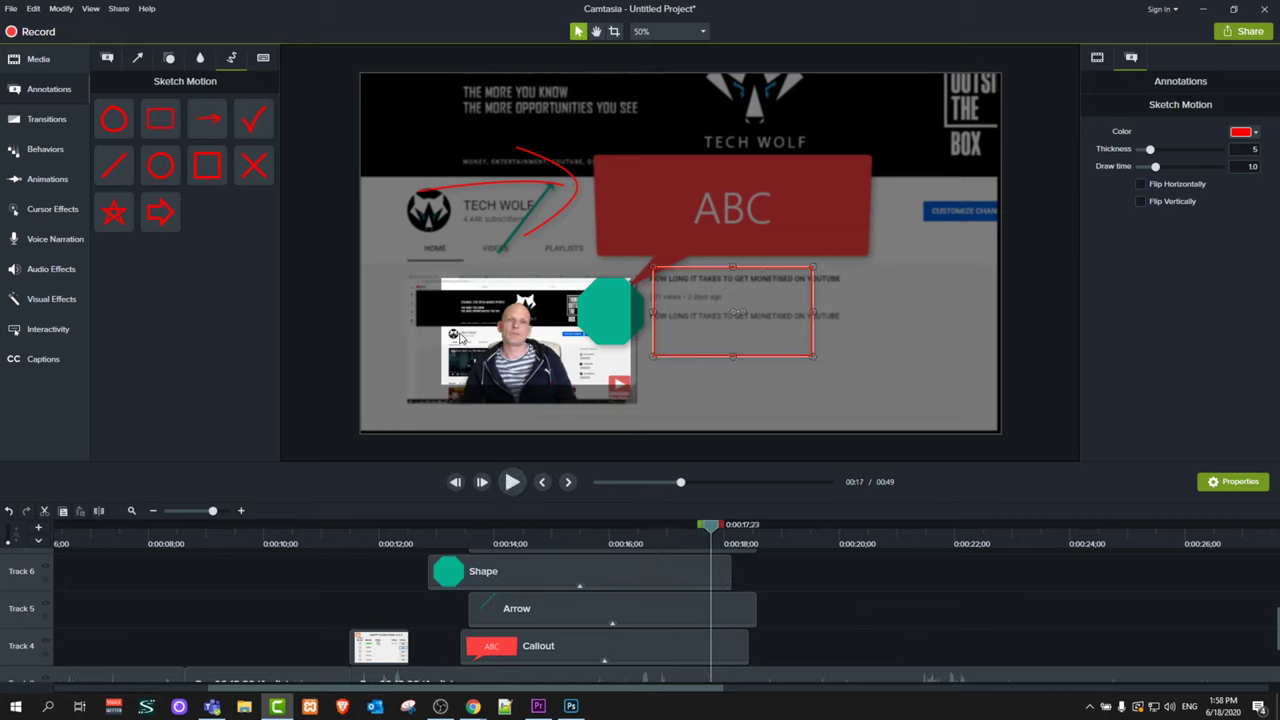
- Try to apply the Fade transition to the Track 2 cut near 0:00:08;18
{"action": "left_click", "coordinate": [52, 120]}
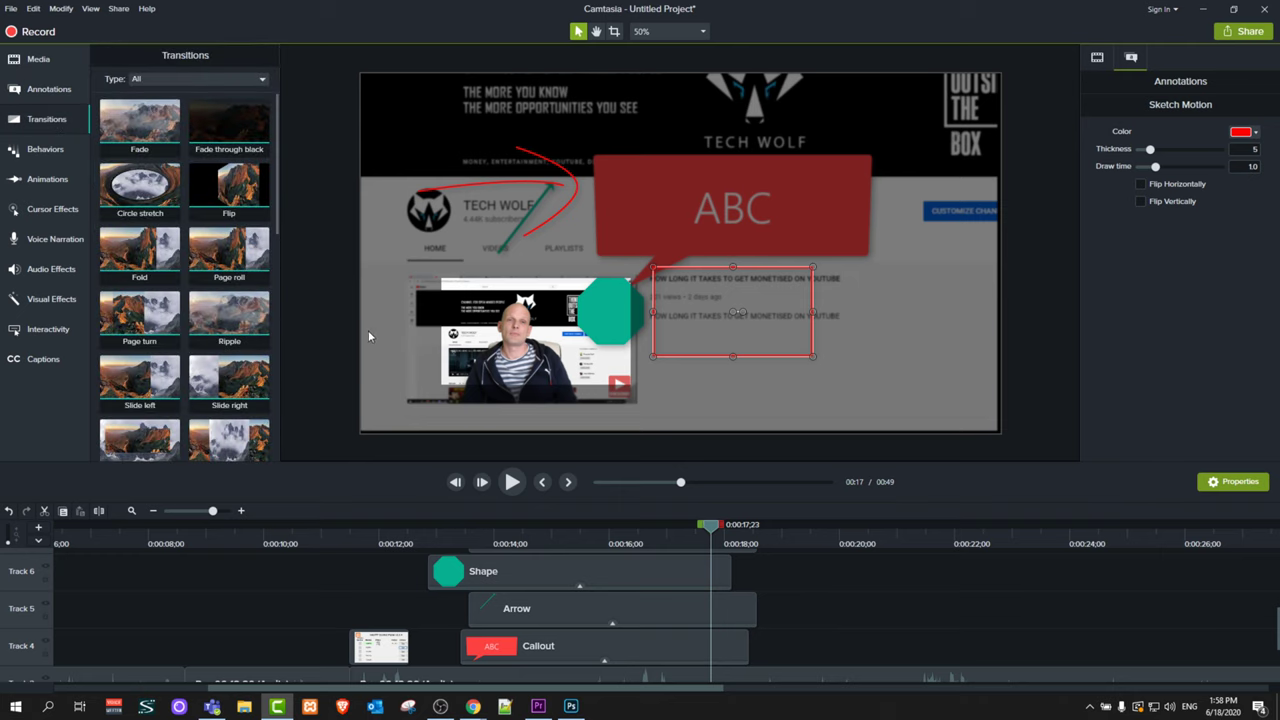
{"action": "scroll", "coordinate": [368, 329], "scroll_direction": "down", "scroll_amount": 2}
{"action": "scroll", "coordinate": [285, 565], "scroll_direction": "down", "scroll_amount": 2}
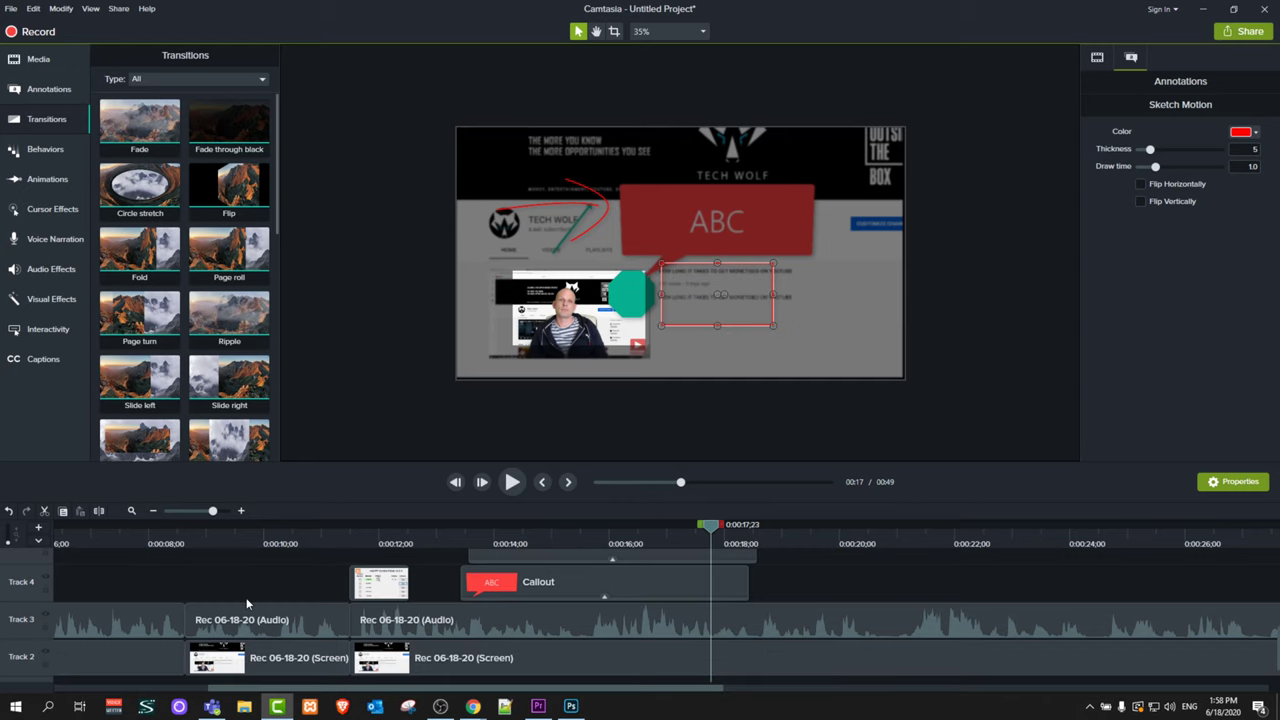
{"action": "left_click", "coordinate": [181, 537]}
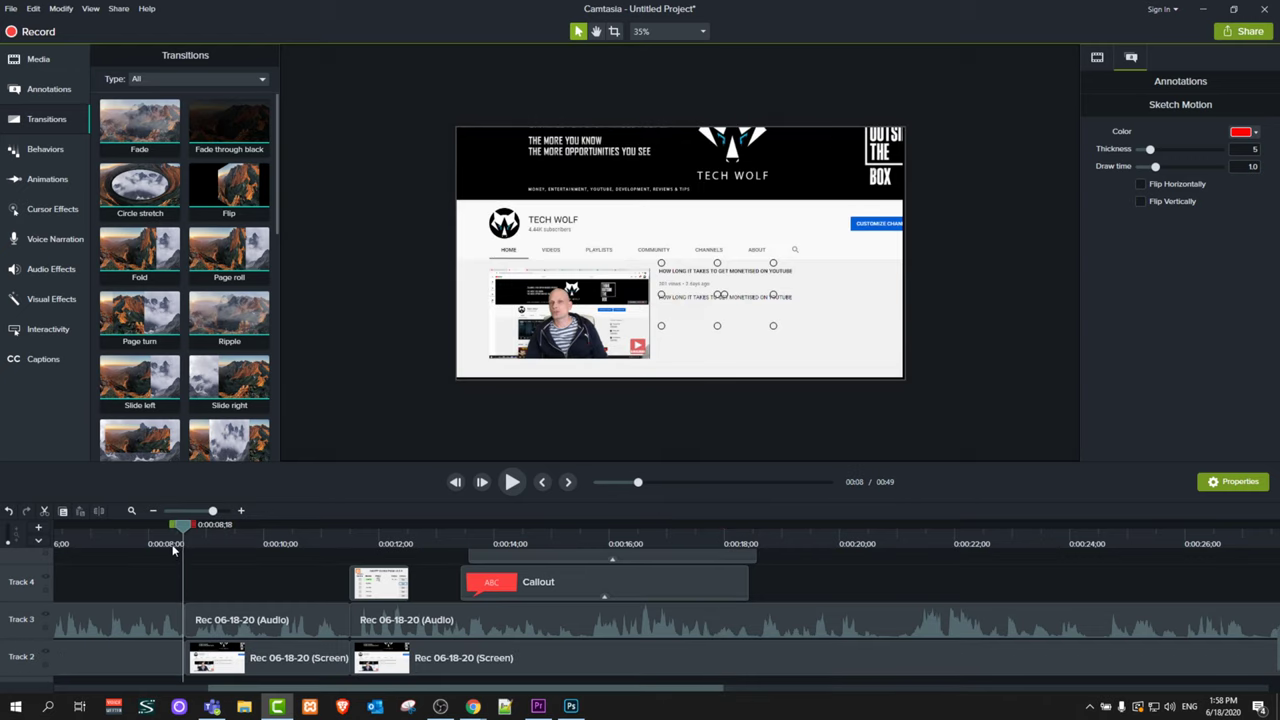
{"action": "scroll", "coordinate": [169, 565], "scroll_direction": "down", "scroll_amount": 1}
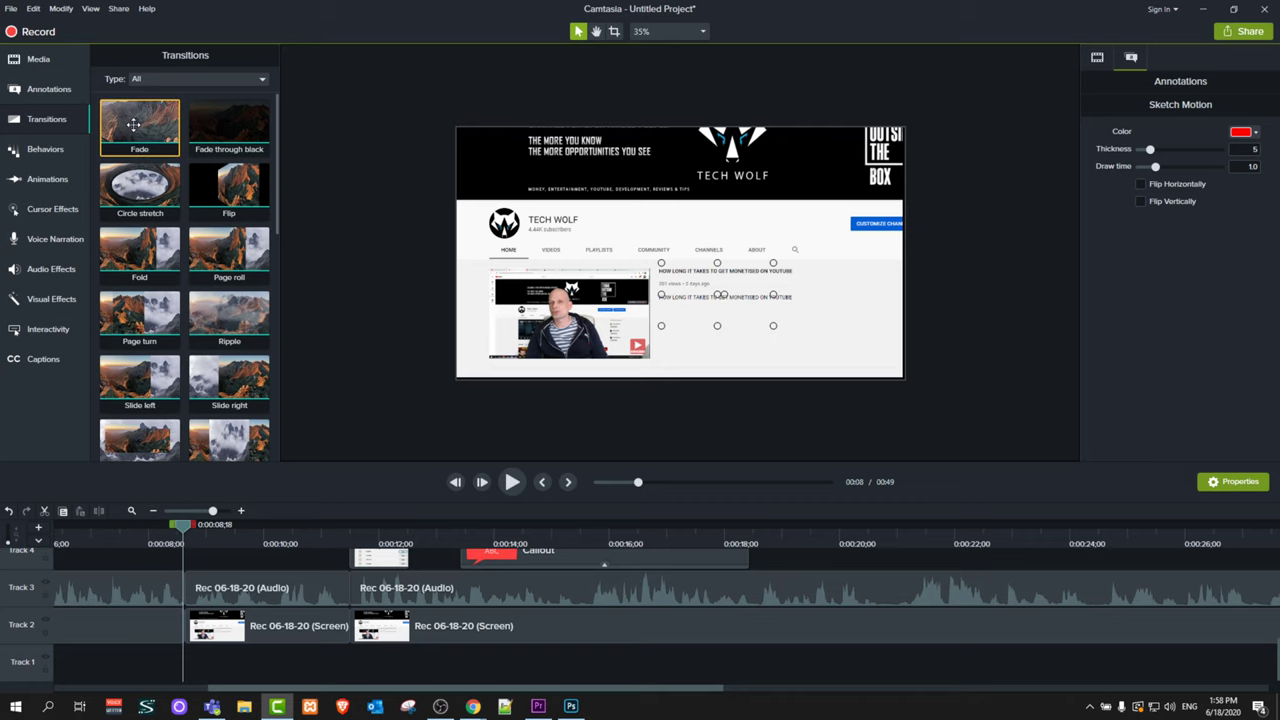
{"action": "left_click_drag", "start_coordinate": [133, 124], "coordinate": [192, 598]}
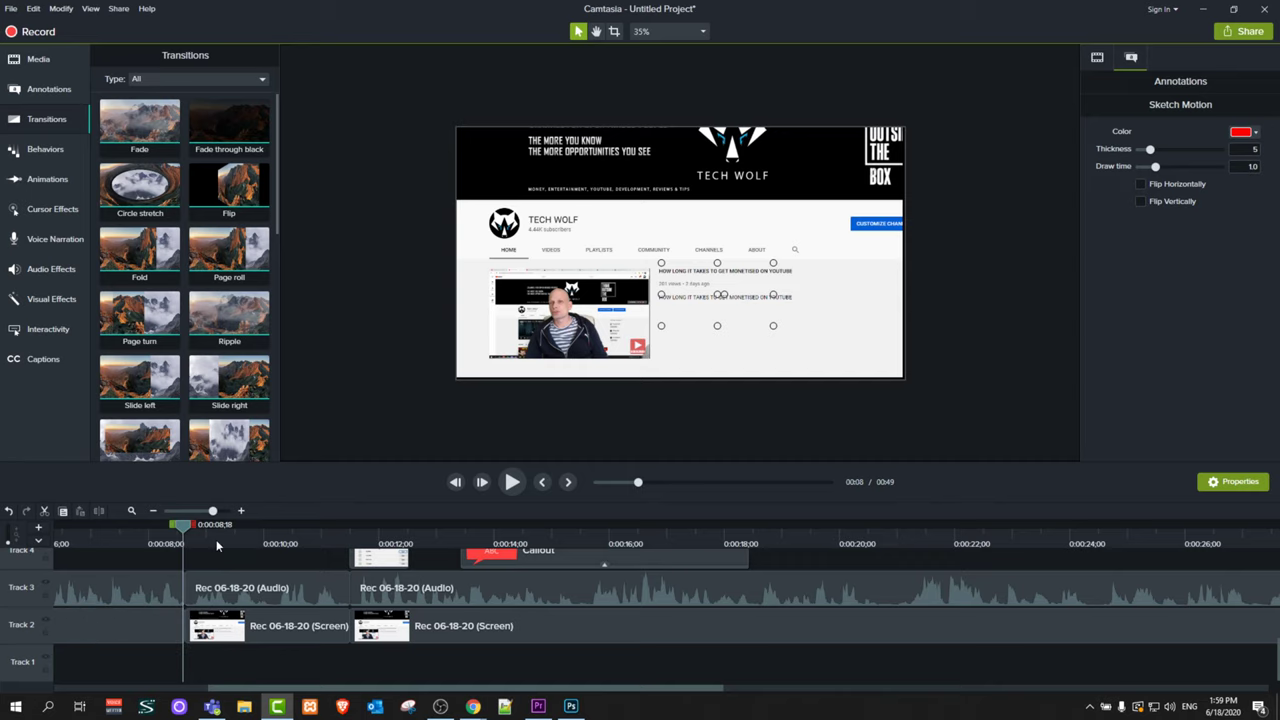
{"action": "left_click", "coordinate": [190, 626]}
{"action": "left_click_drag", "start_coordinate": [224, 628], "coordinate": [263, 628]}
- Apply the Cube rotate transition to the Track 2 cut just after 0:00:08
{"action": "left_click", "coordinate": [277, 533]}
{"action": "scroll", "coordinate": [145, 200], "scroll_direction": "down", "scroll_amount": 3}
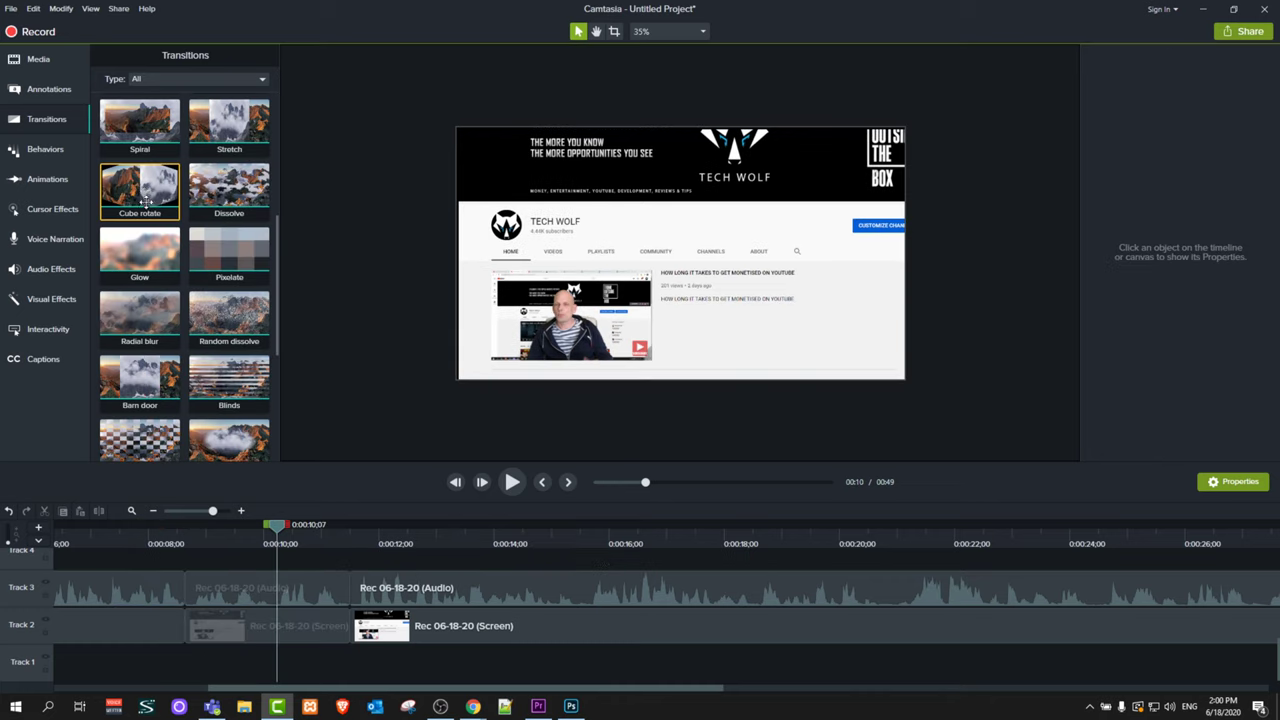
{"action": "left_click_drag", "start_coordinate": [140, 185], "coordinate": [181, 622]}
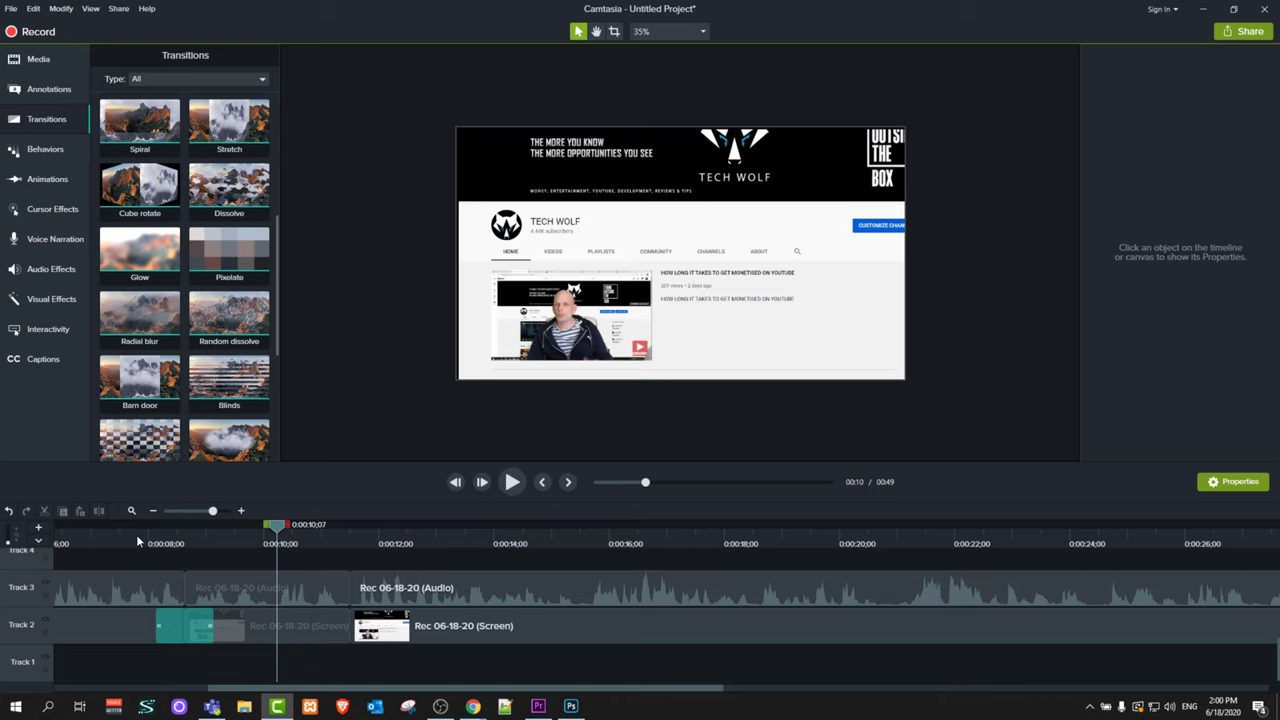
- Preview the Cube rotate transition from just before the cut, and look through the remaining transitions
{"action": "left_click", "coordinate": [138, 541]}
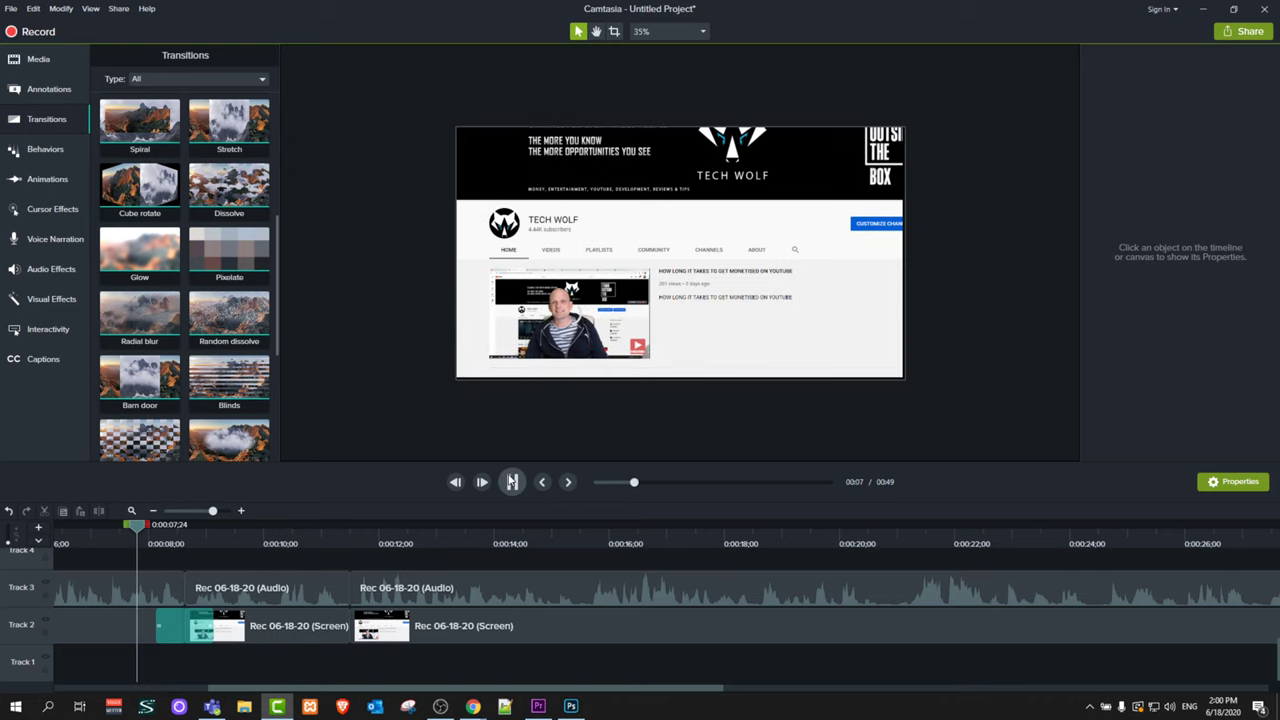
{"action": "left_click", "coordinate": [511, 482]}
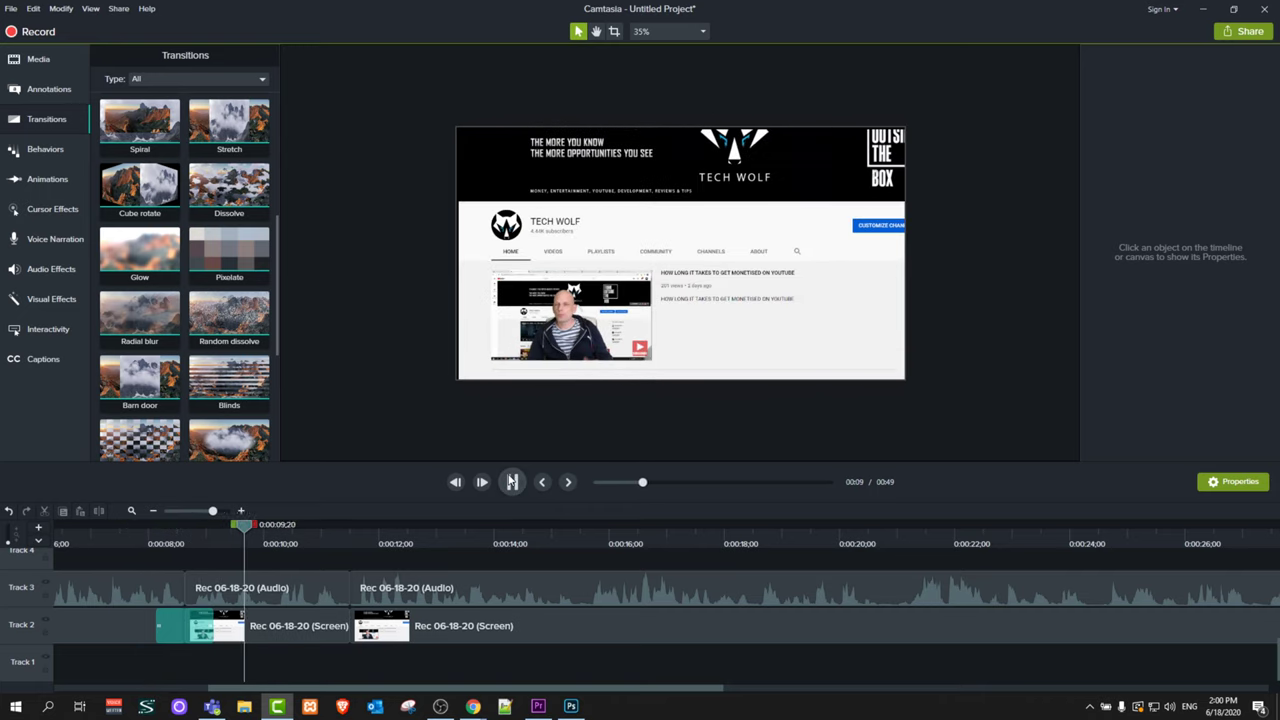
{"action": "left_click", "coordinate": [511, 482]}
{"action": "scroll", "coordinate": [216, 350], "scroll_direction": "down", "scroll_amount": 3}
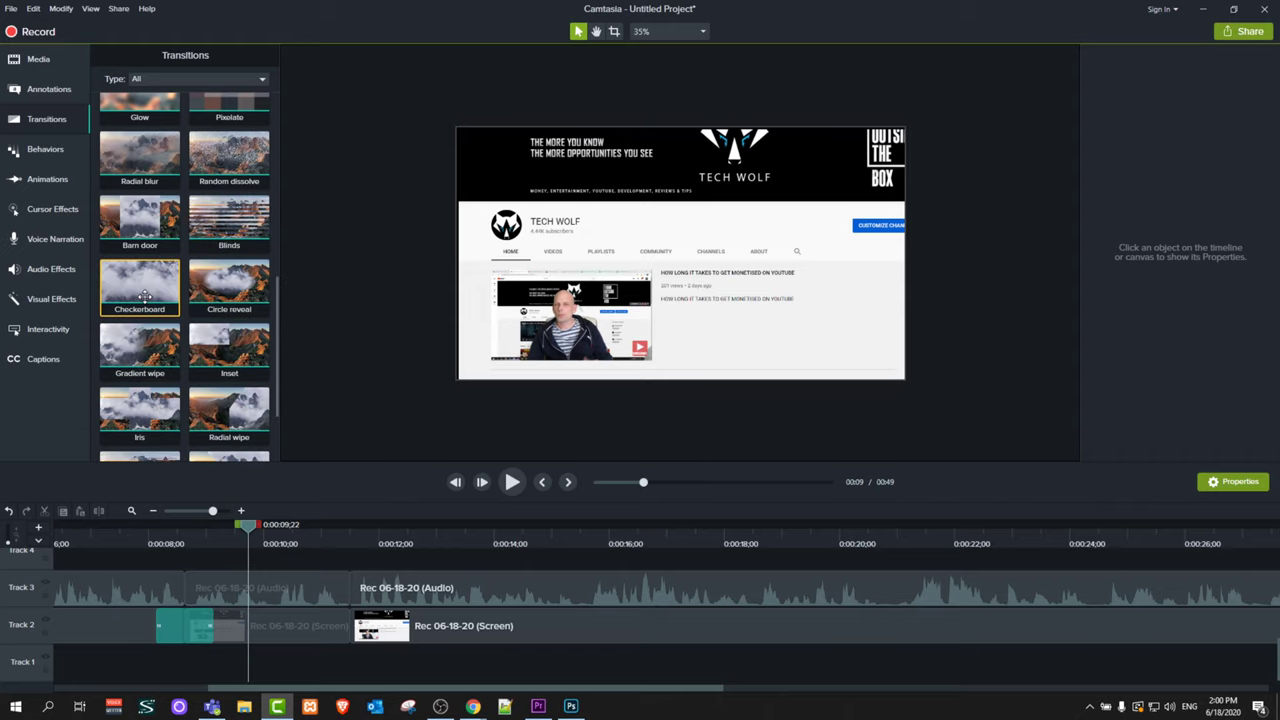
- Add the Shifting behavior to the short Track 2 screen clip between about 0:00:08 and 0:00:11, and preview it from 0:00:08;04
{"action": "left_click", "coordinate": [45, 149]}
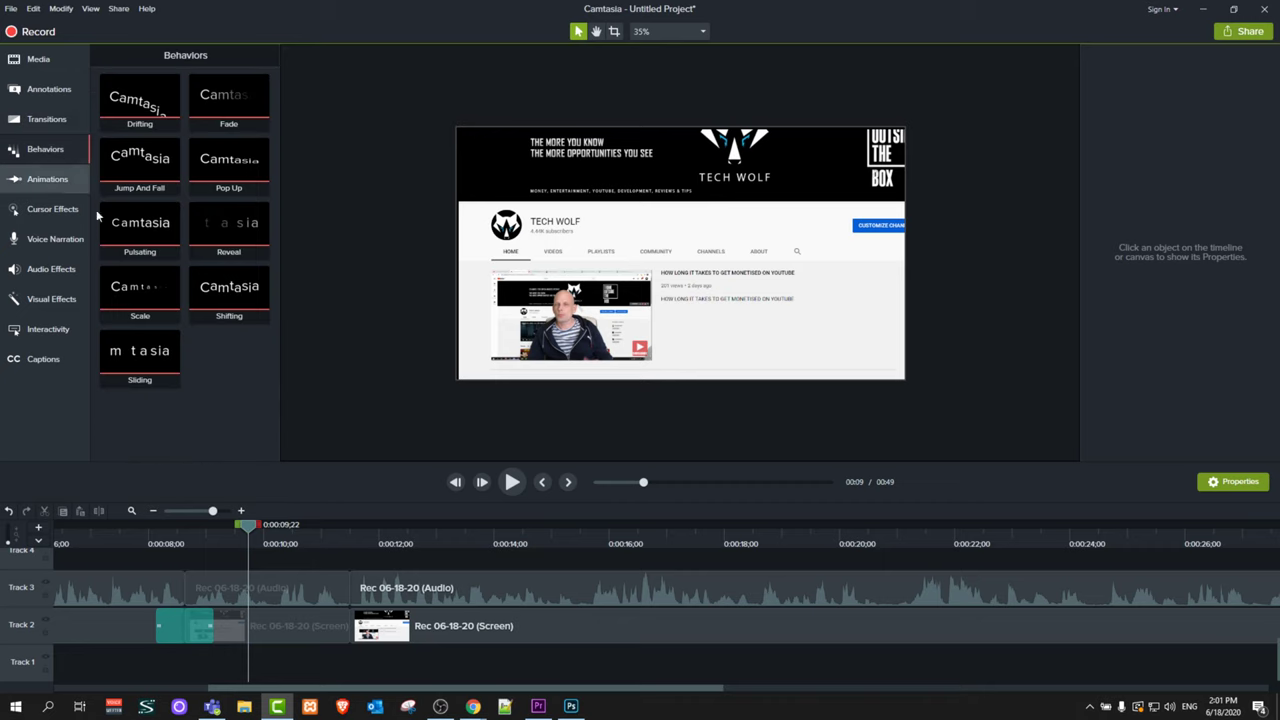
{"action": "key", "text": "ctrl+z"}
{"action": "left_click_drag", "start_coordinate": [231, 291], "coordinate": [234, 630]}
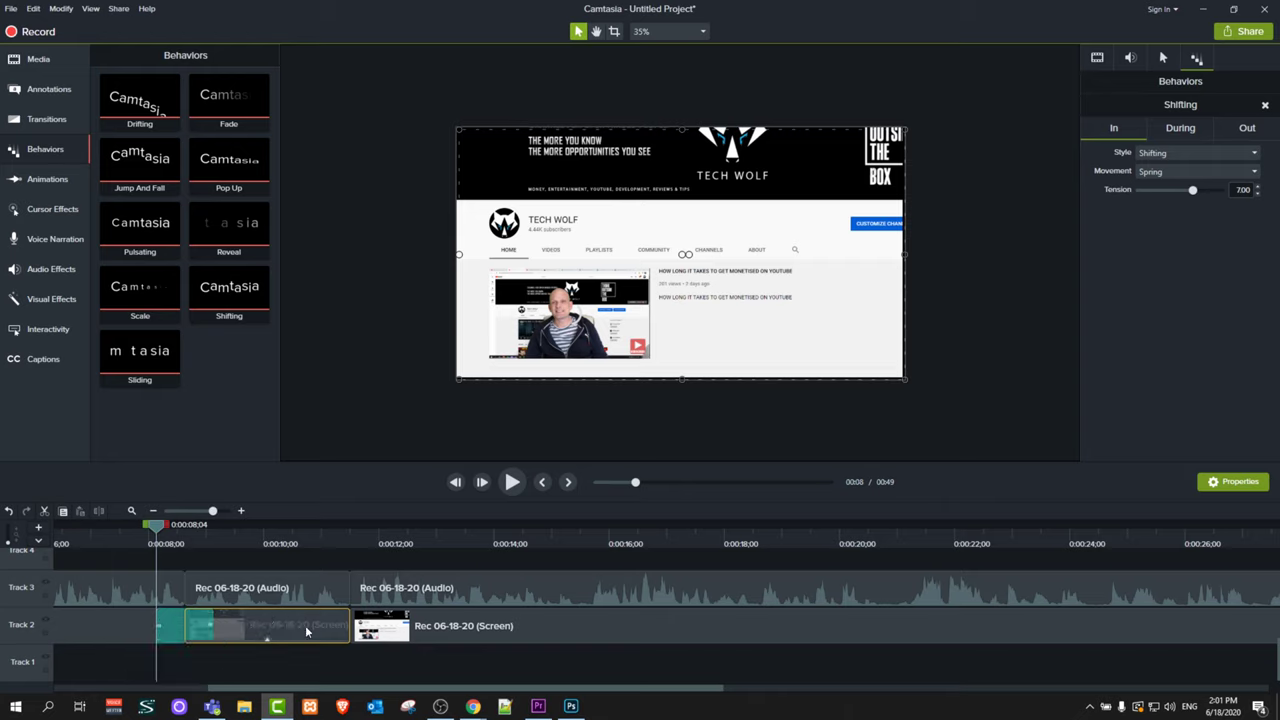
{"action": "left_click", "coordinate": [512, 482]}
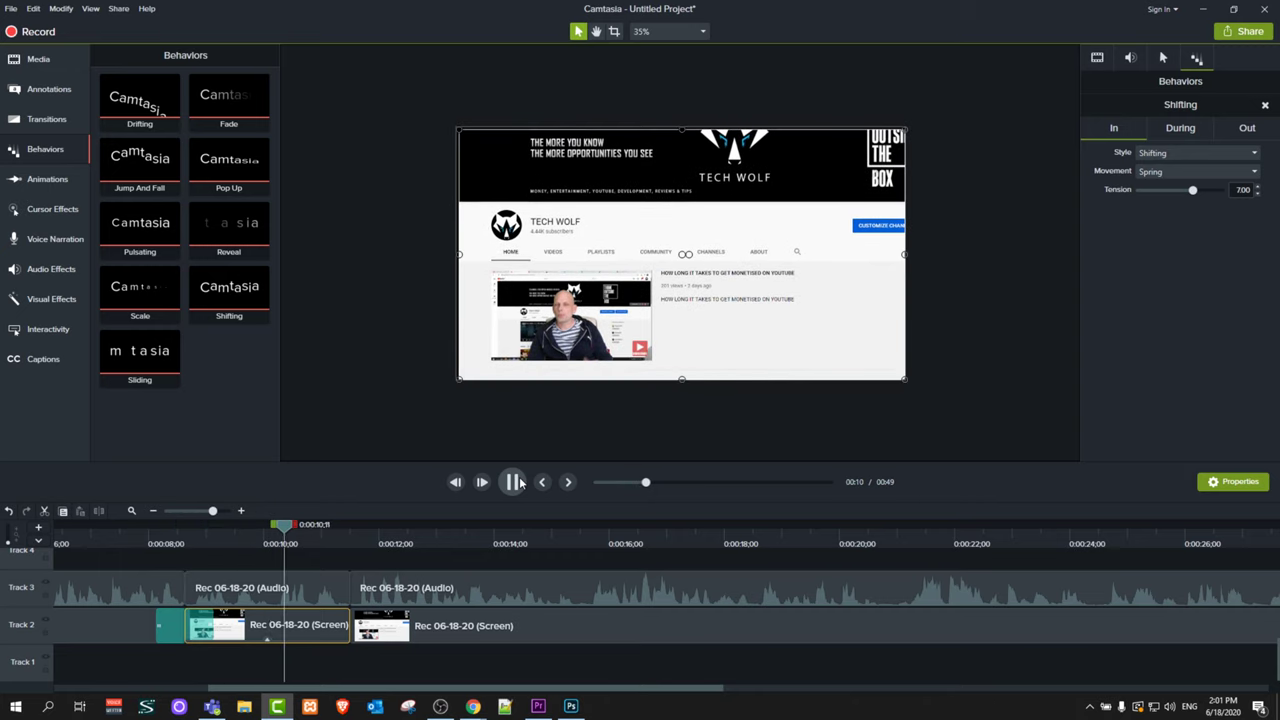
{"action": "left_click", "coordinate": [57, 181]}
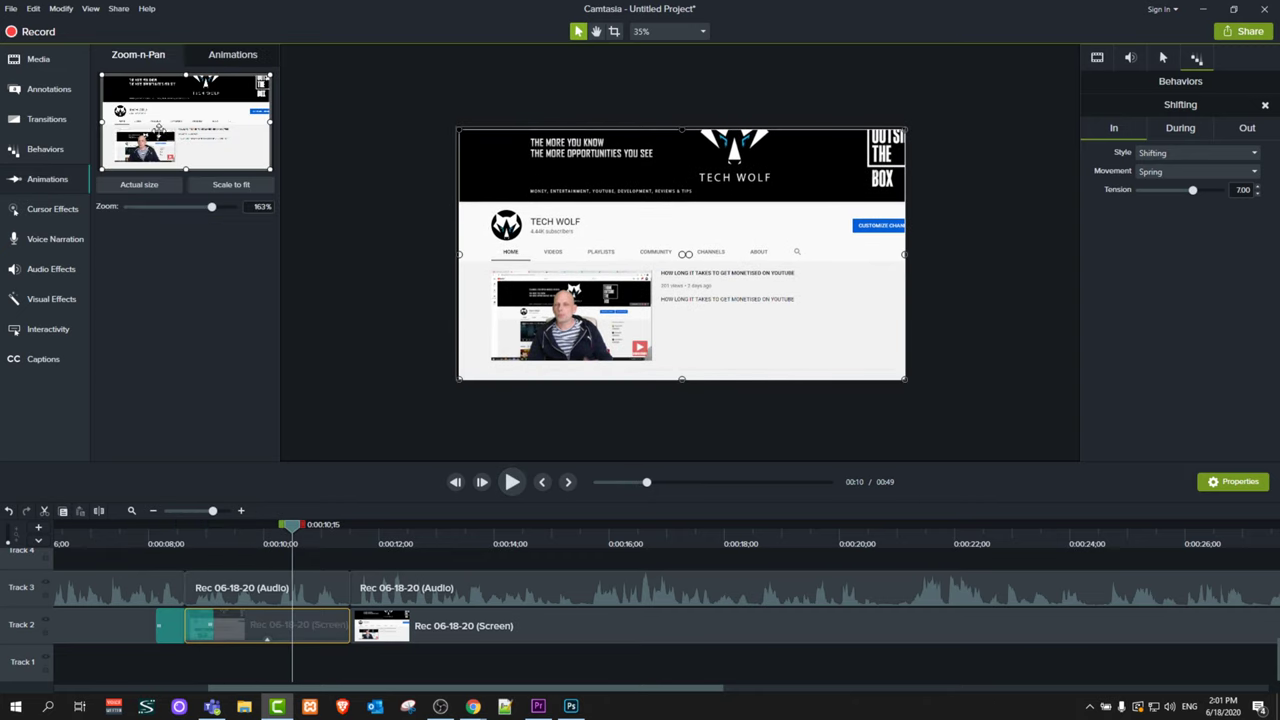
{"action": "left_click", "coordinate": [52, 209]}
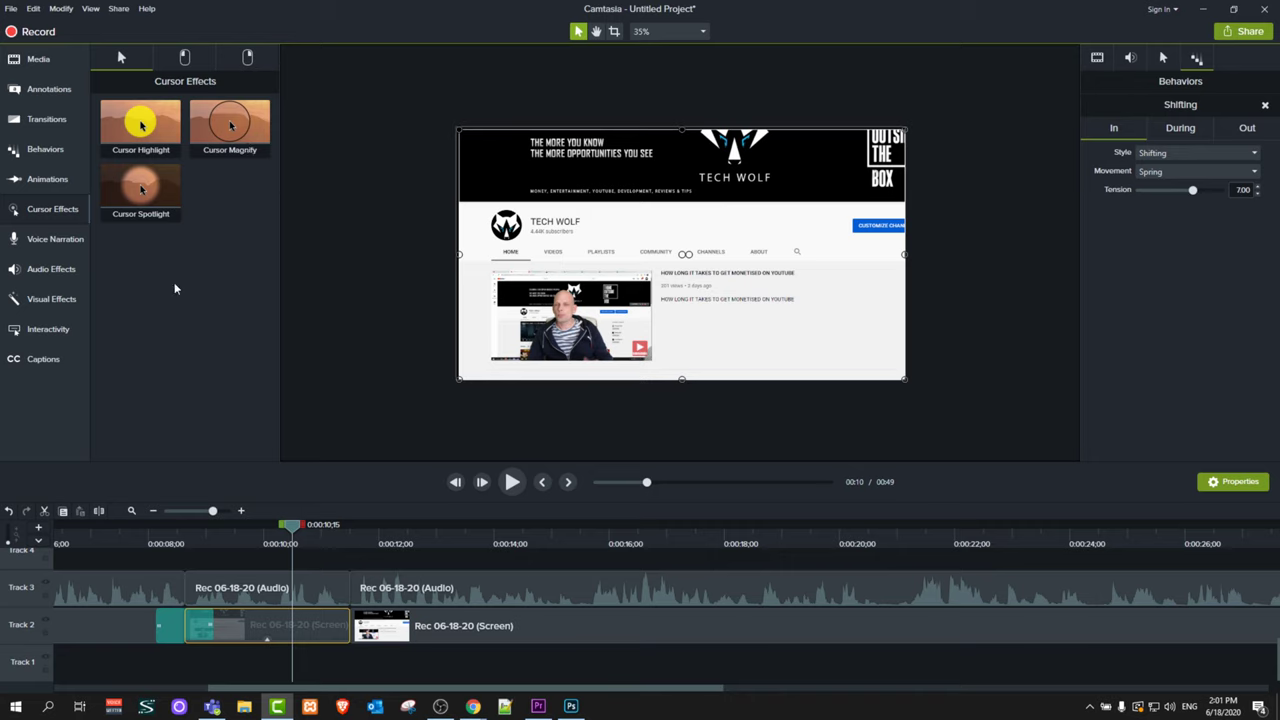
{"action": "left_click", "coordinate": [62, 241]}
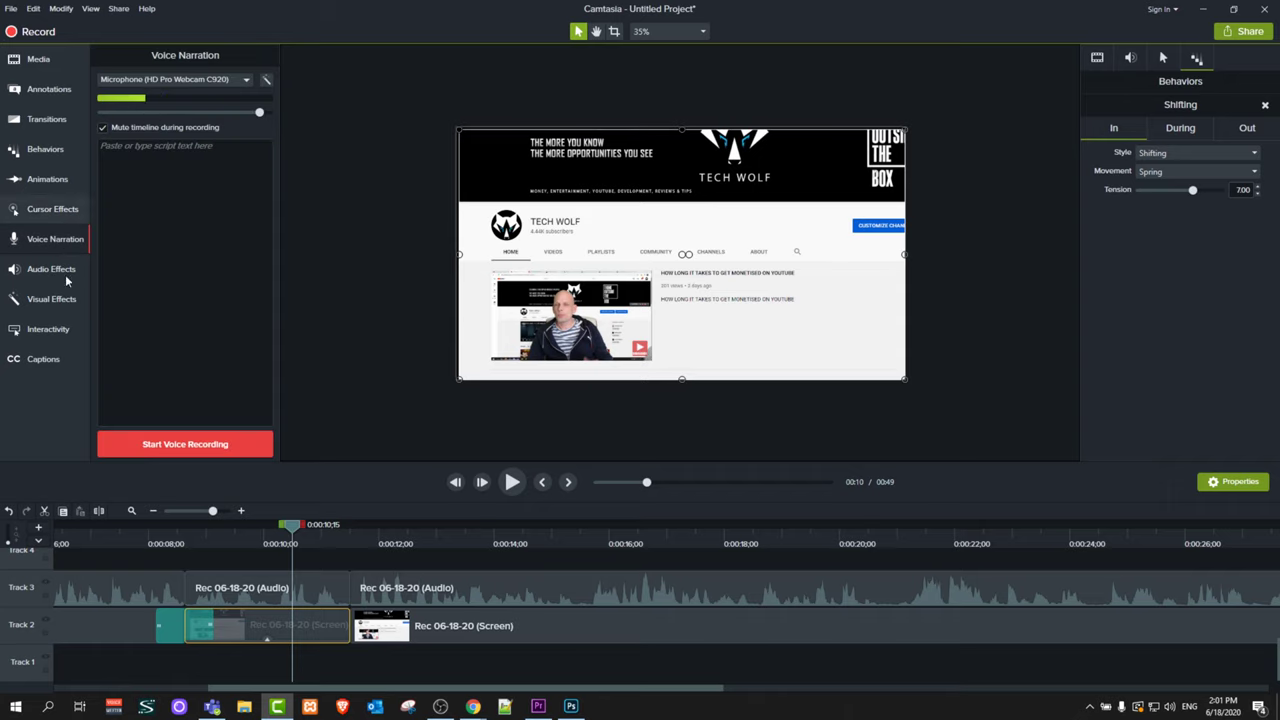
- Apply the Fade In audio effect to the long Track 3 audio clip starting just after 0:00:11, and adjust its volume curve
{"action": "left_click", "coordinate": [55, 272]}
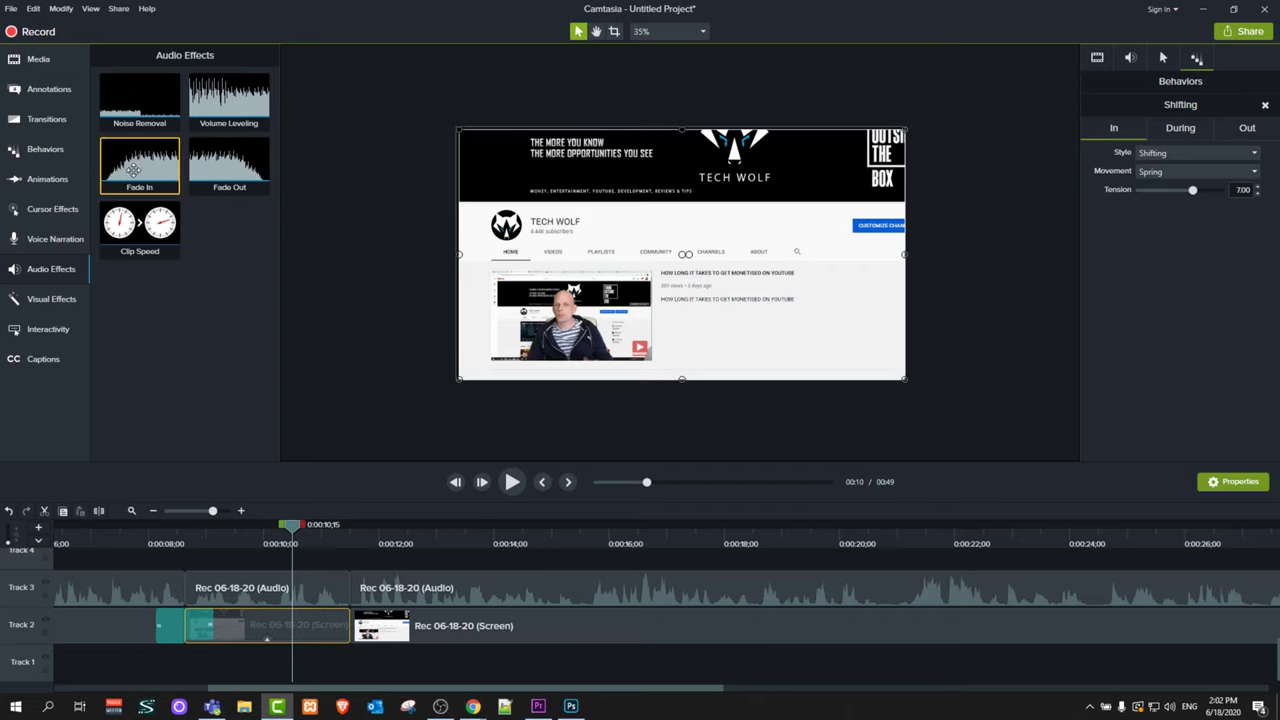
{"action": "left_click_drag", "start_coordinate": [145, 170], "coordinate": [422, 597]}
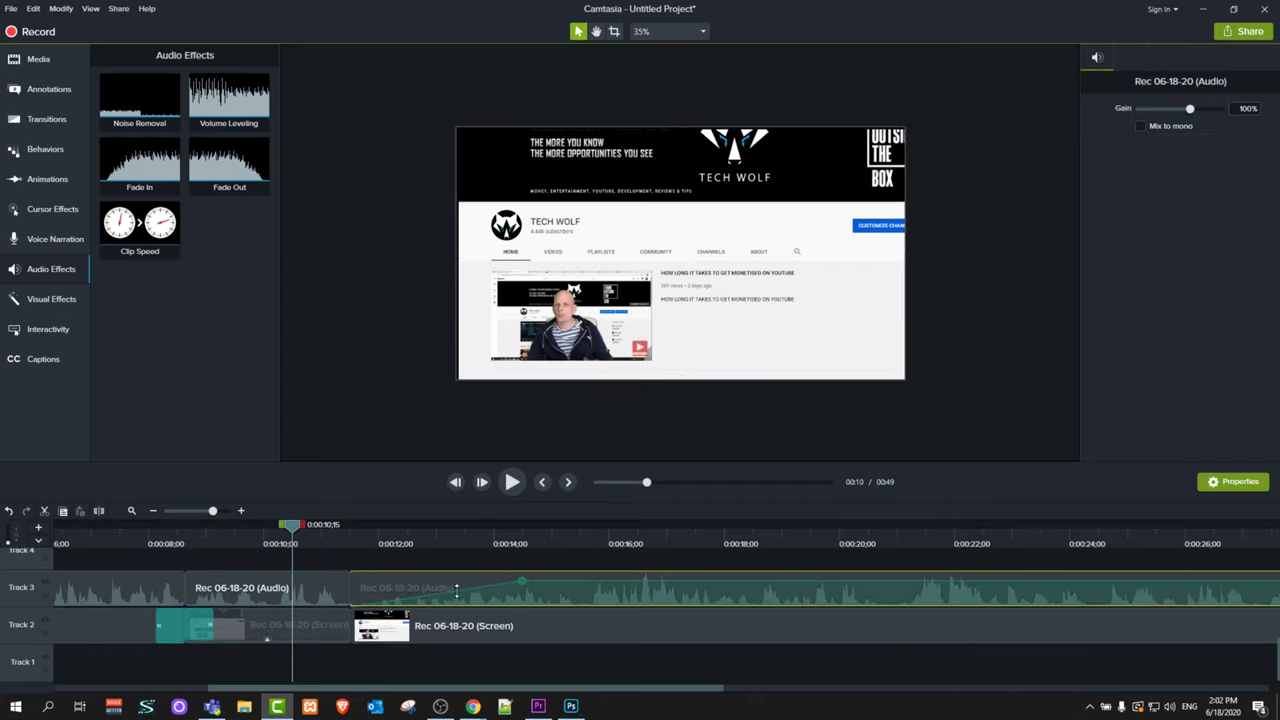
{"action": "left_click_drag", "start_coordinate": [519, 580], "coordinate": [596, 581]}
{"action": "left_click_drag", "start_coordinate": [744, 589], "coordinate": [690, 597]}
- Apply the Fade Out audio effect to the short Track 3 audio clip starting just after 0:00:08, and look over the visual effects
{"action": "left_click_drag", "start_coordinate": [227, 165], "coordinate": [310, 580]}
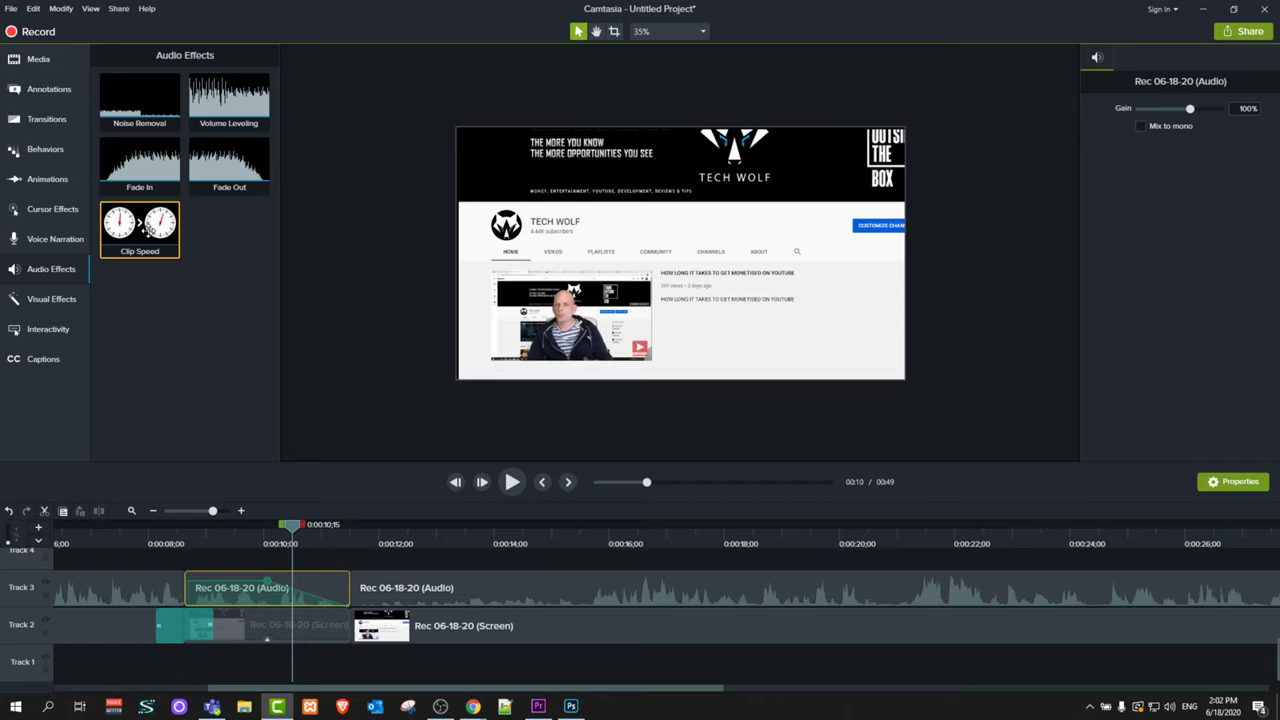
{"action": "left_click", "coordinate": [52, 302]}
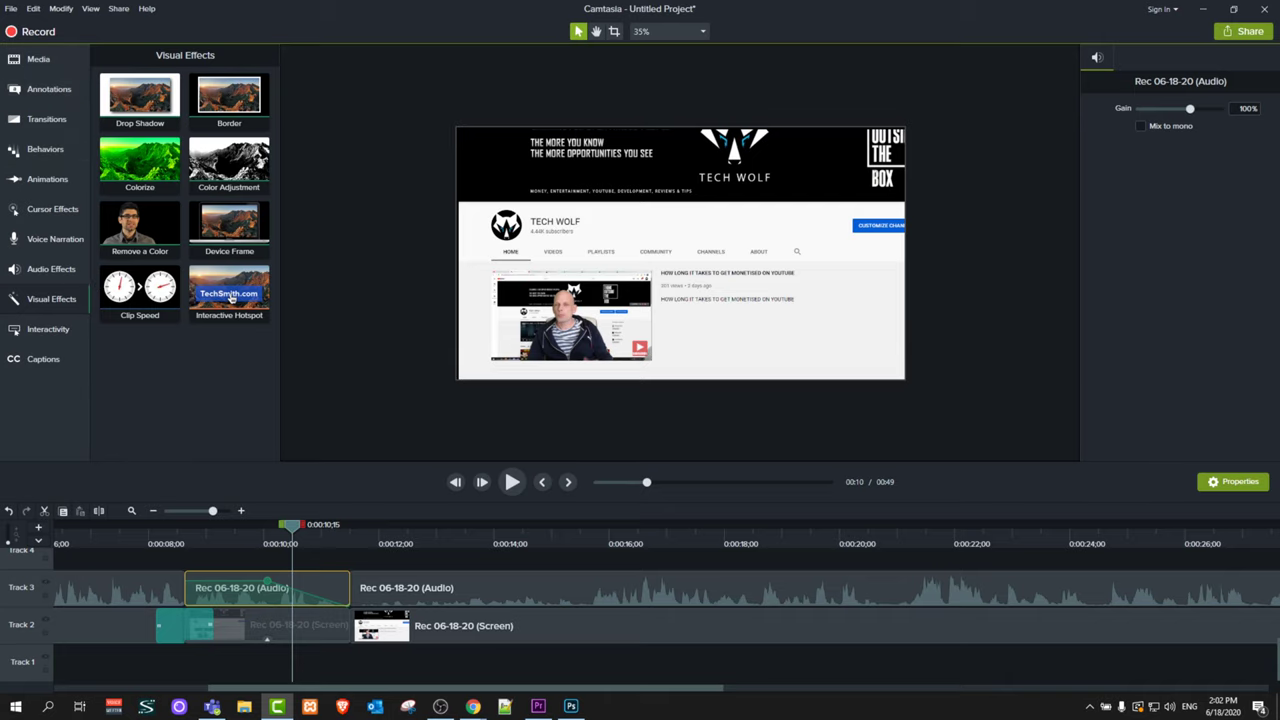
- Start producing the video with the MP4 only (up to 1080p) preset, continuing to the file name and folder settings
{"action": "left_click", "coordinate": [1245, 31]}
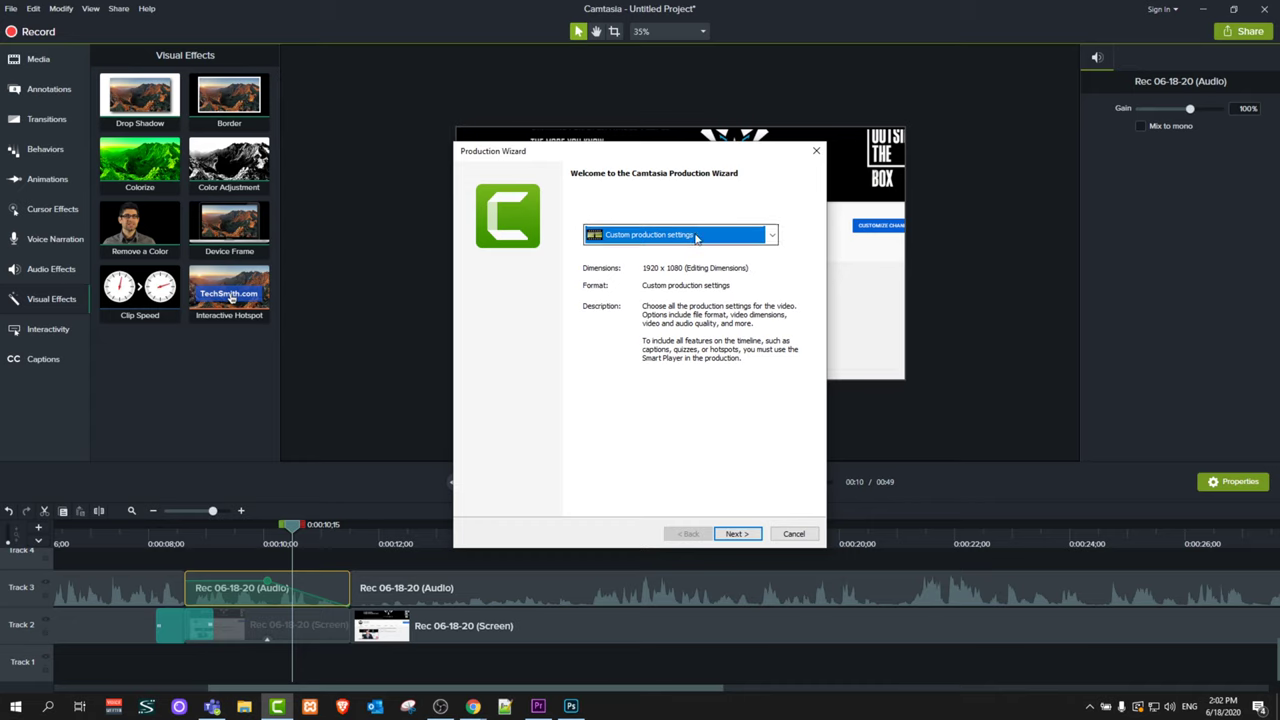
{"action": "left_click", "coordinate": [743, 235]}
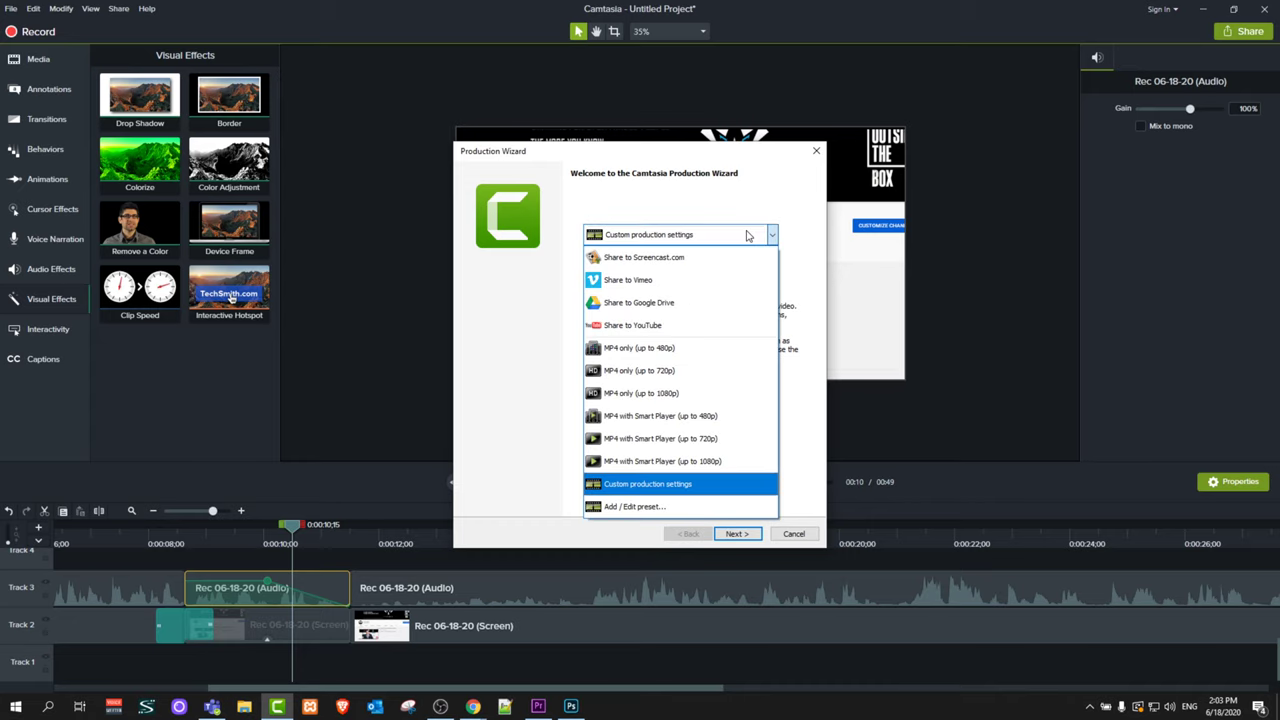
{"action": "left_click", "coordinate": [656, 395]}
{"action": "left_click", "coordinate": [737, 533]}
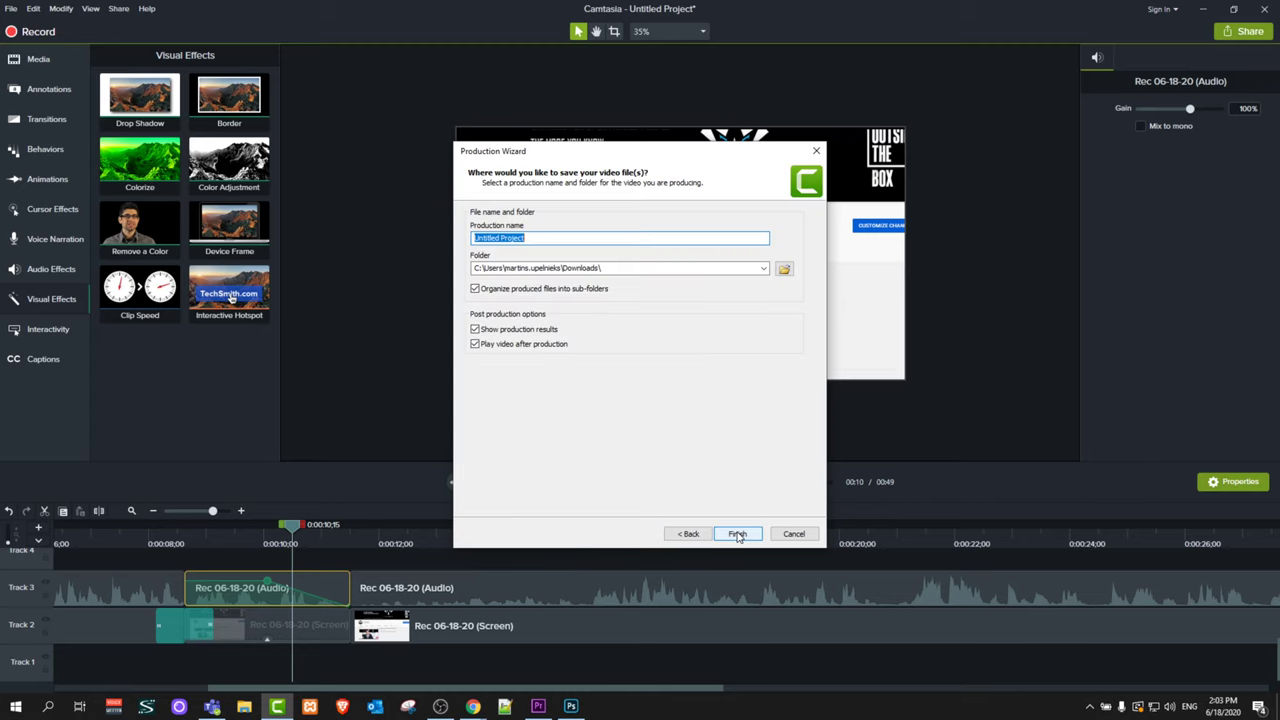
- Check the production name and browse the save folder, and leave the Production Wizard without producing the video
{"action": "left_click", "coordinate": [564, 237]}
{"action": "key", "text": "ctrl+a"}
{"action": "left_click", "coordinate": [784, 270]}
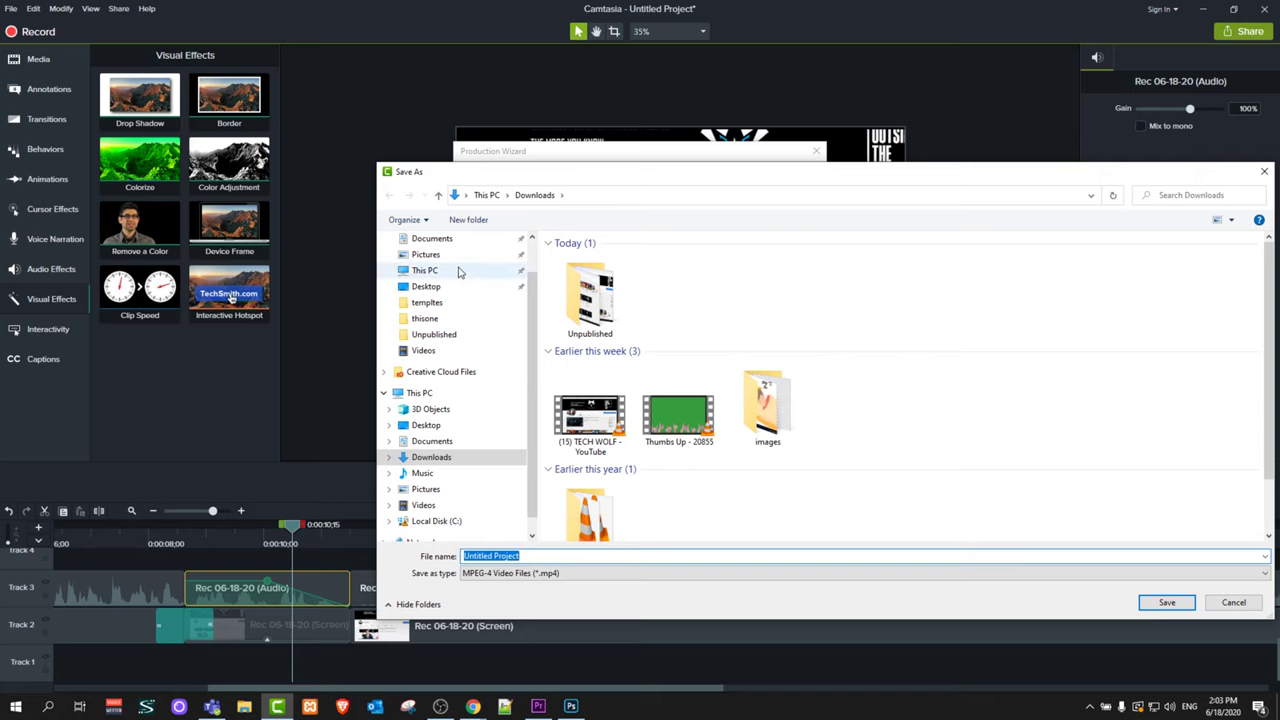
{"action": "key", "text": "Return"}
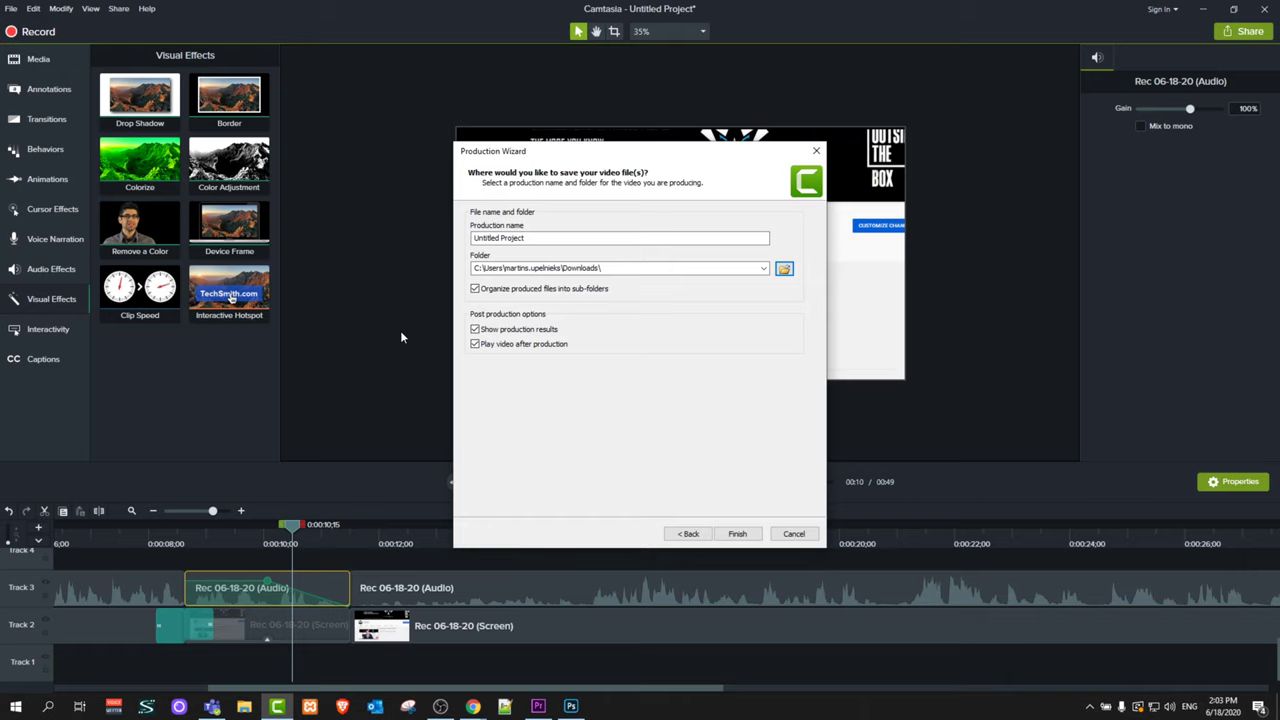
{"action": "left_click", "coordinate": [818, 151]}
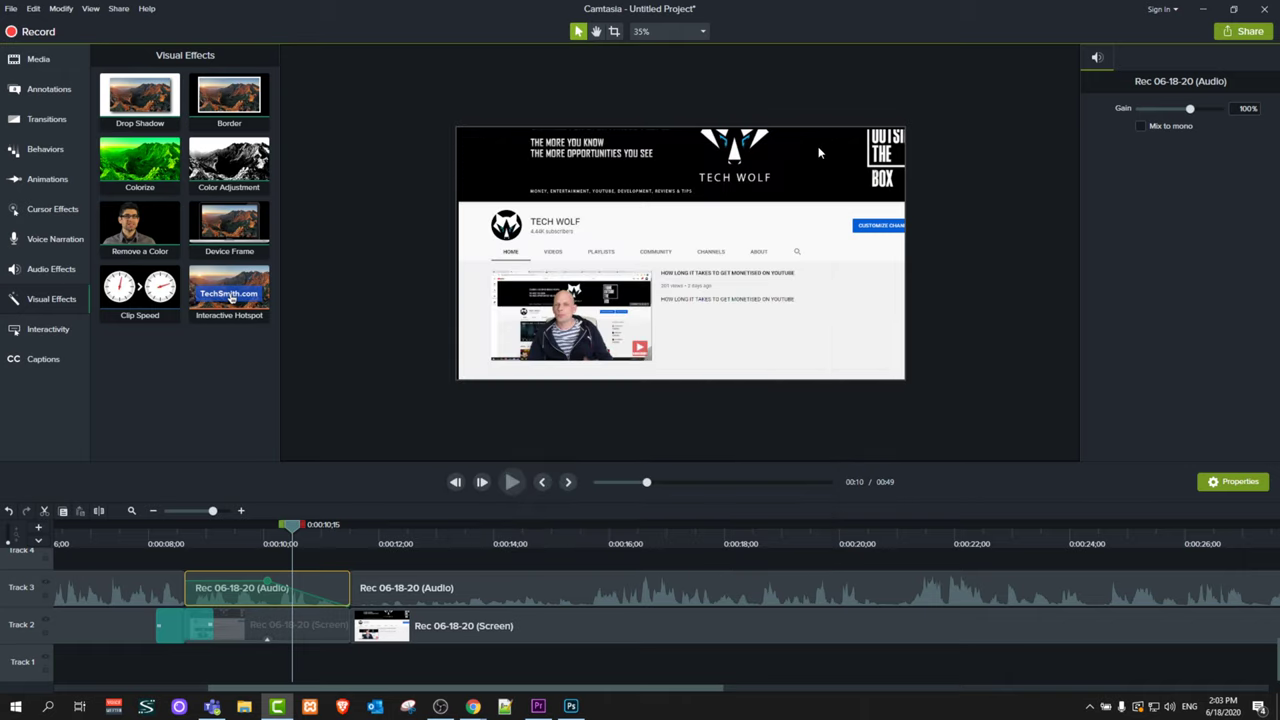